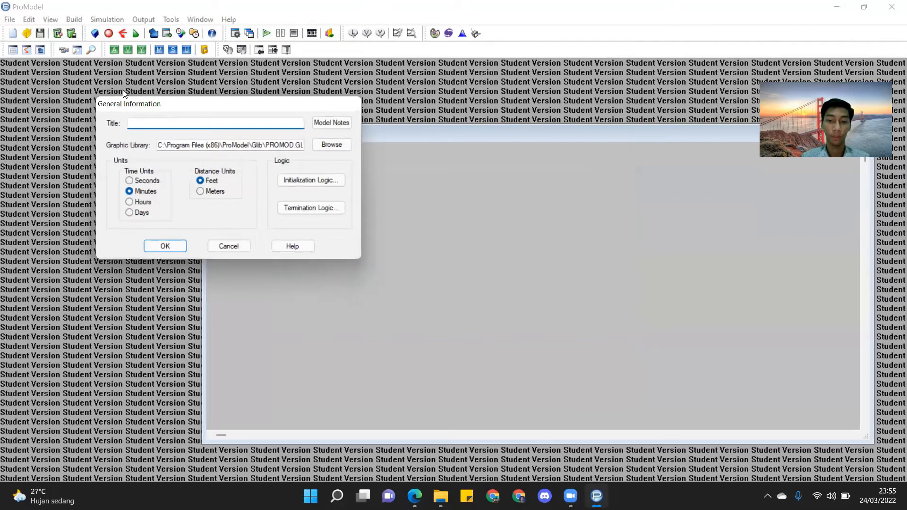
Title the model PT PELABUHAN INDONESIA, choose meters as the distance unit and accept the general information.
text(PELABUHAN IN)
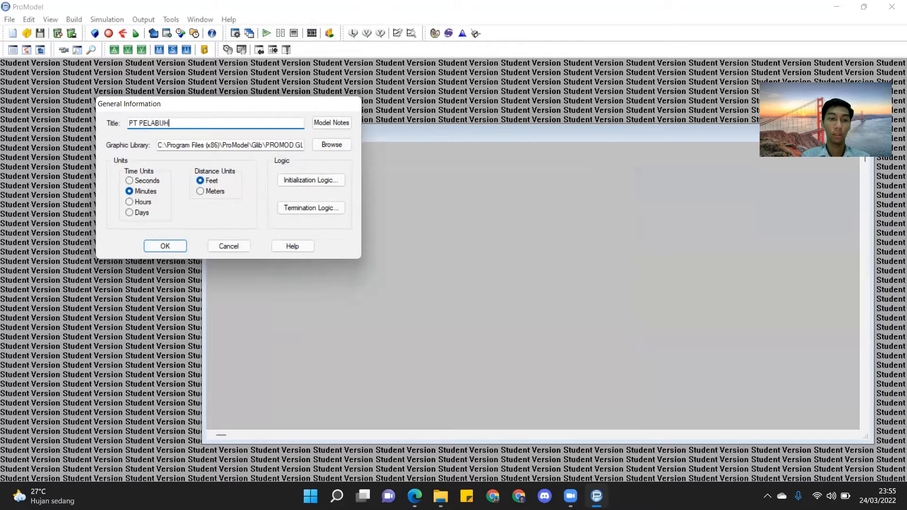
text(DONESIA)
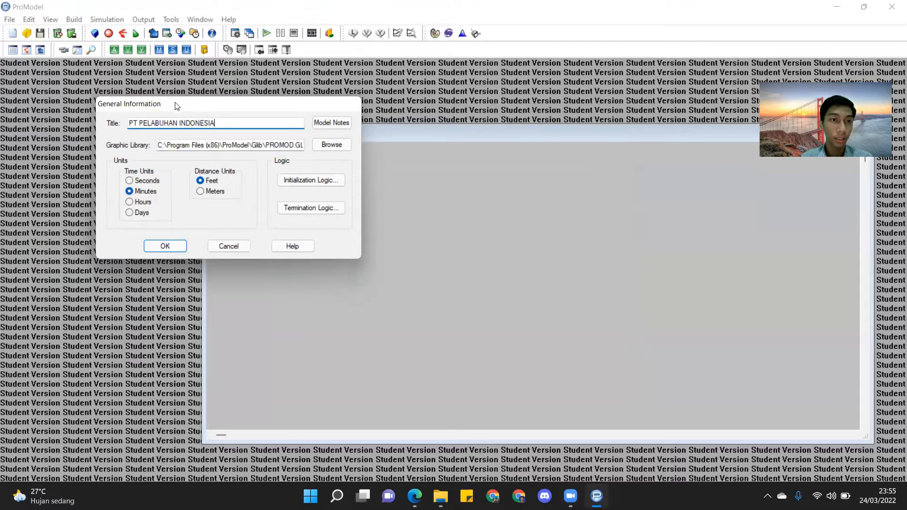
click(203, 191)
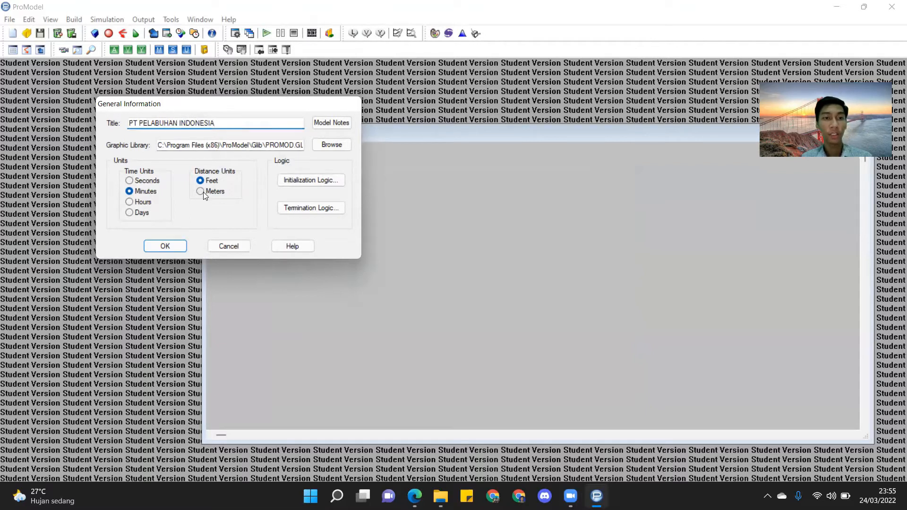
click(165, 246)
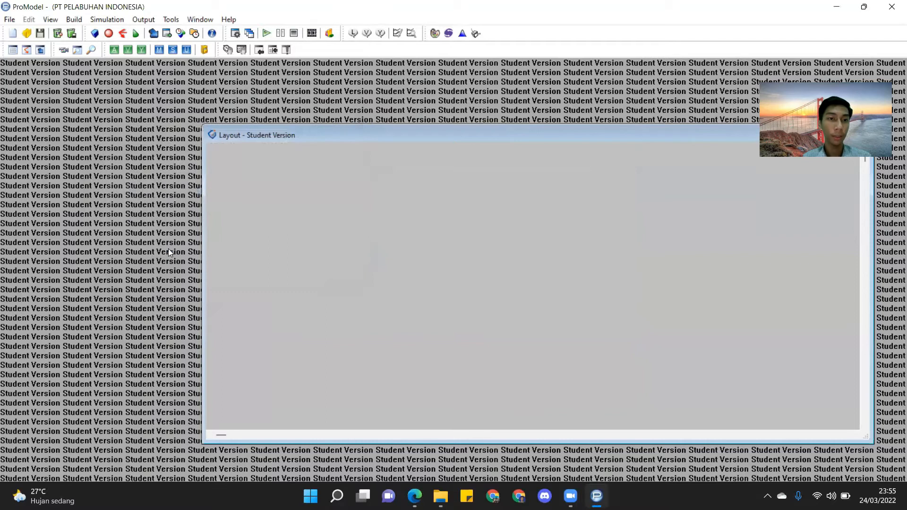
Open the locations editor and place an enlarged crane graphic as a new location in the upper-left part of the layout.
click(75, 20)
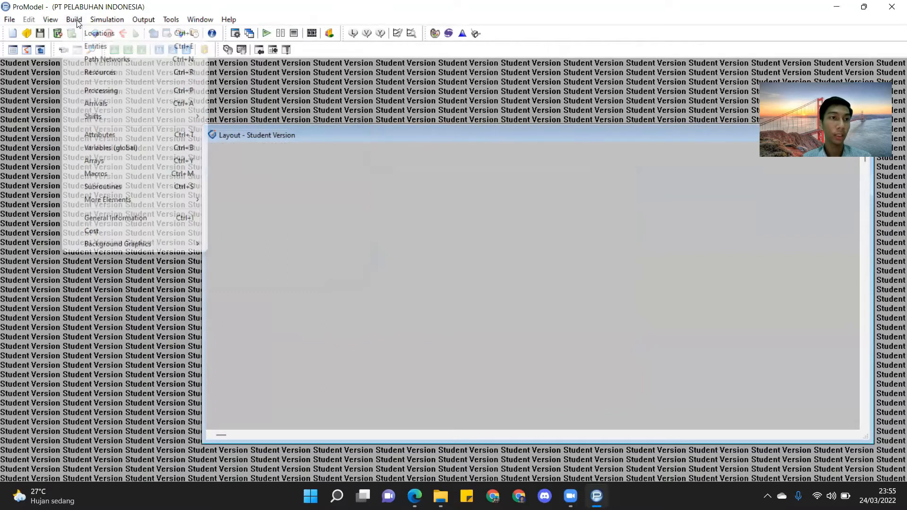
click(88, 30)
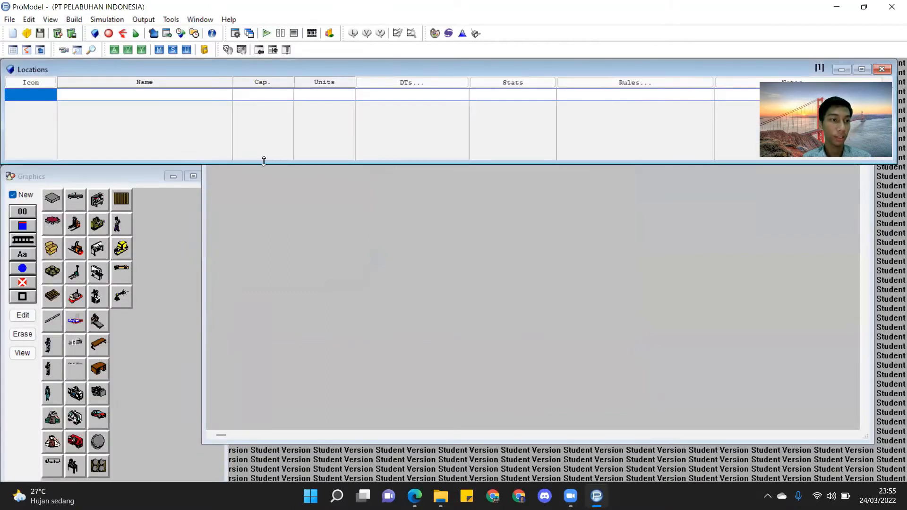
click(122, 270)
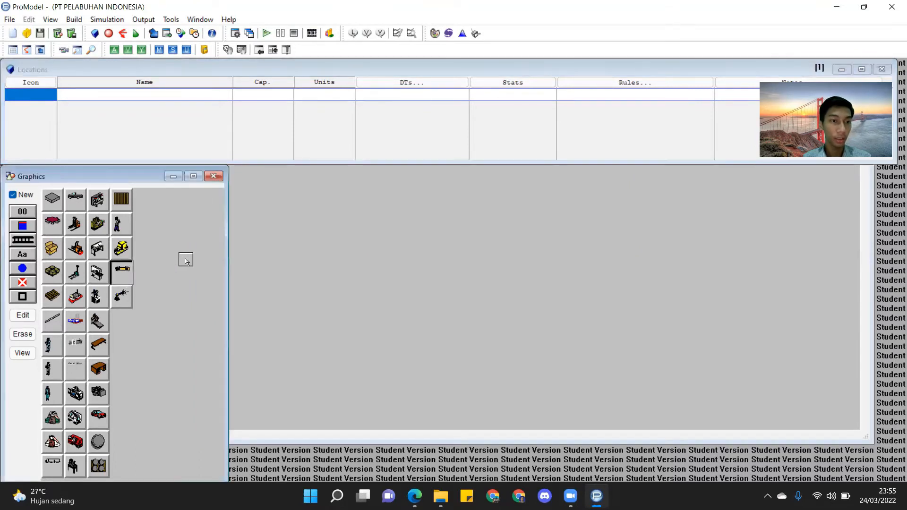
click(285, 232)
drag(286, 232, 382, 251)
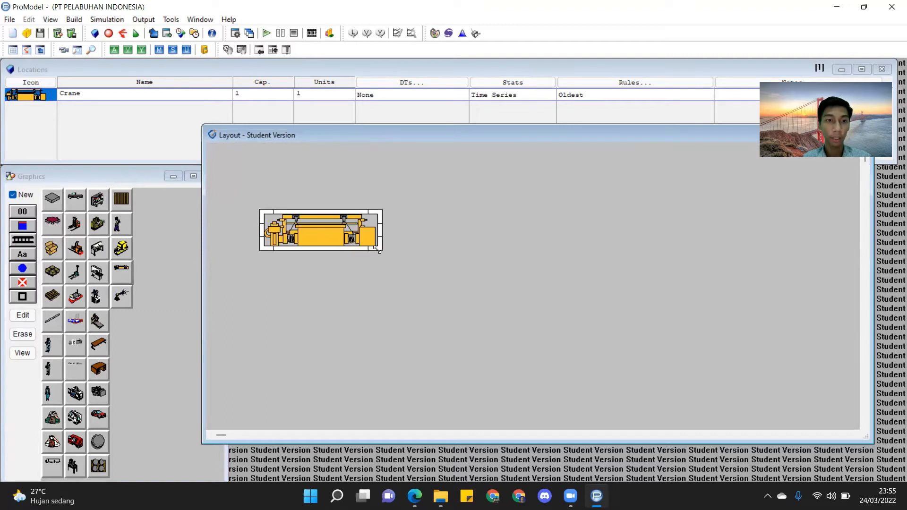
Add a name label below the crane and rename its location Stevedoring.
click(13, 194)
click(23, 254)
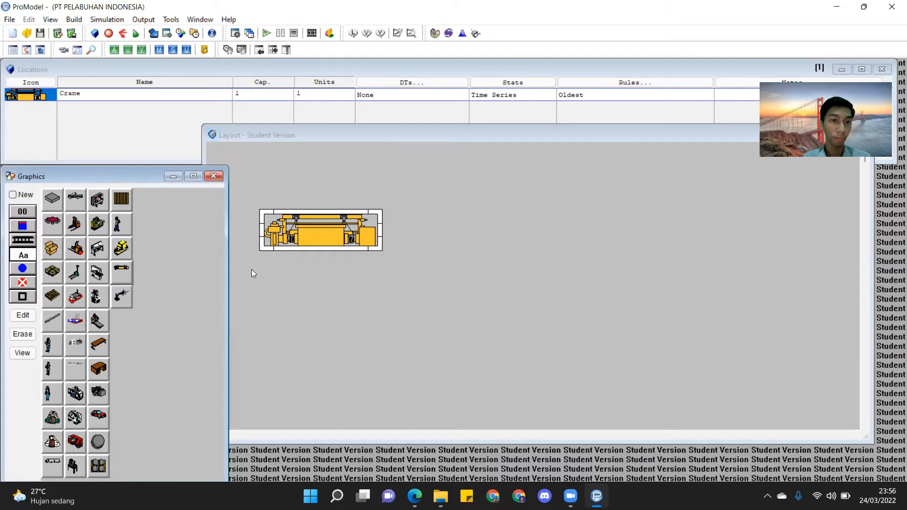
click(310, 256)
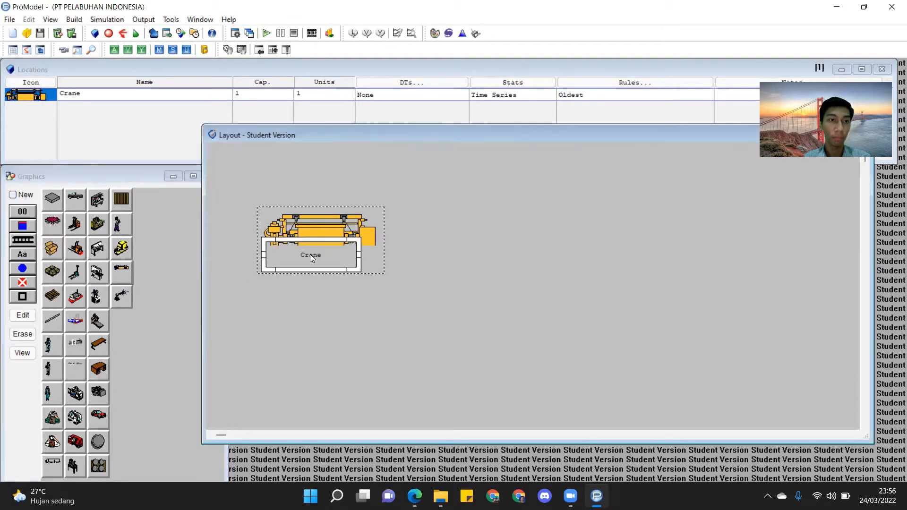
click(87, 94)
drag(88, 93, 56, 93)
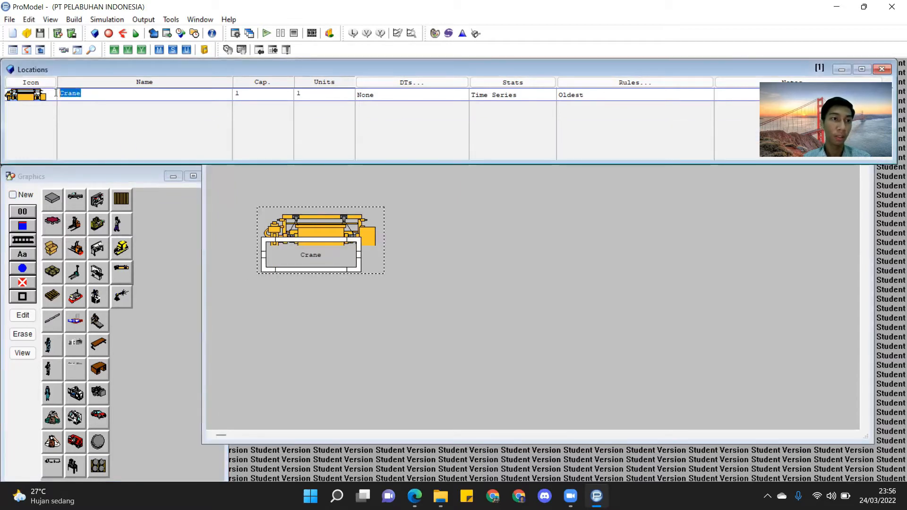
text(Stevedoring)
key(Return)
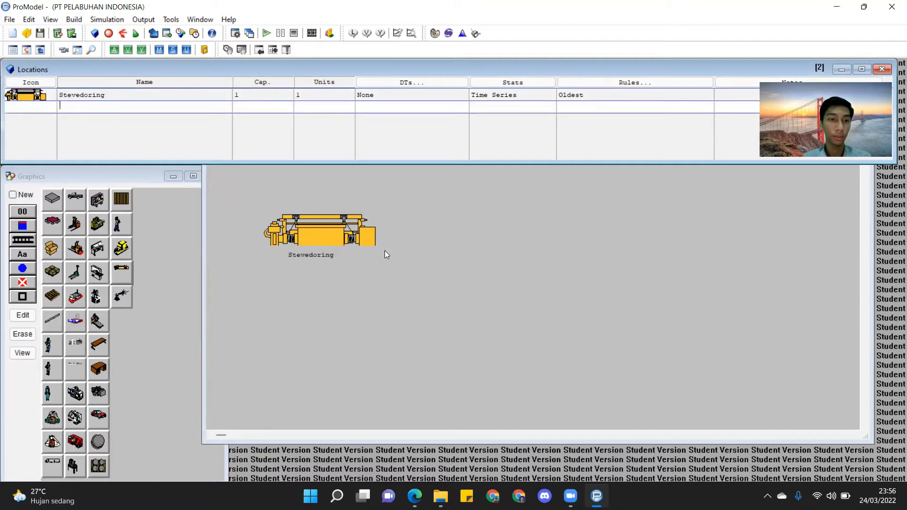
Place a pickup truck graphic as a new location to the right of Stevedoring and enlarge it.
click(14, 195)
click(13, 195)
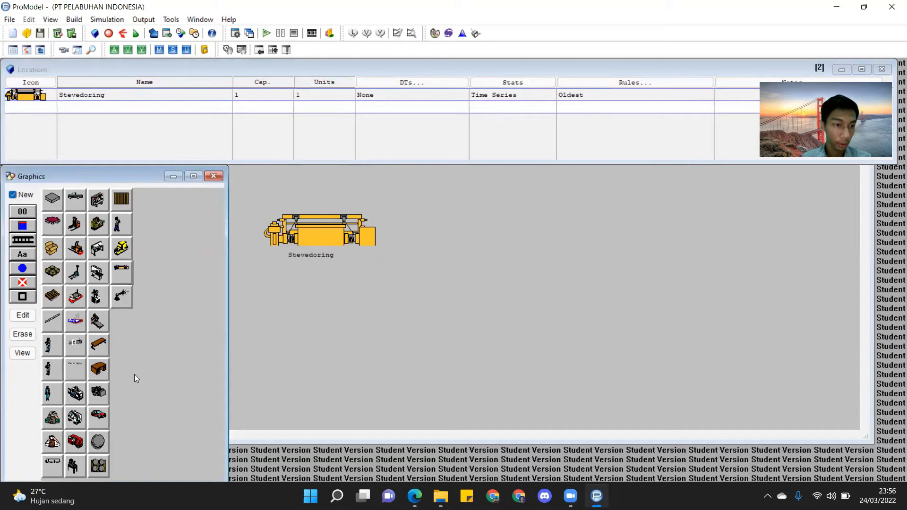
click(76, 200)
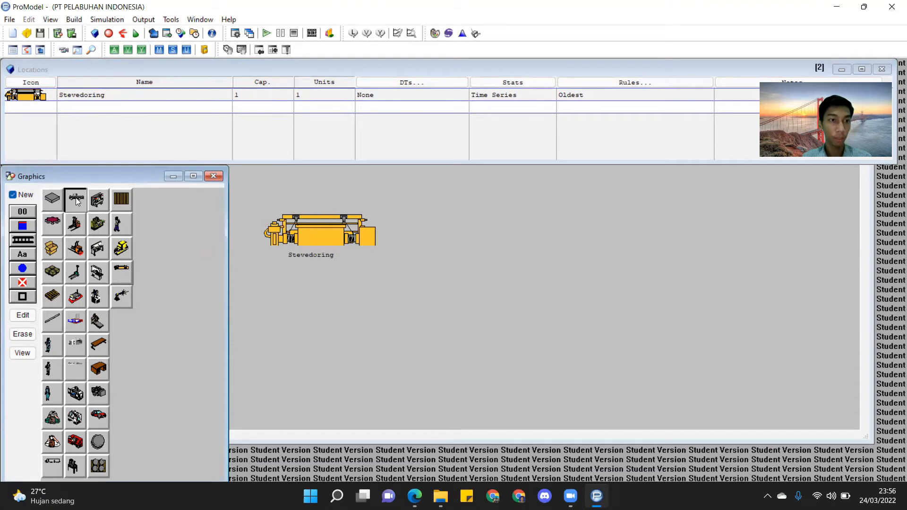
click(467, 242)
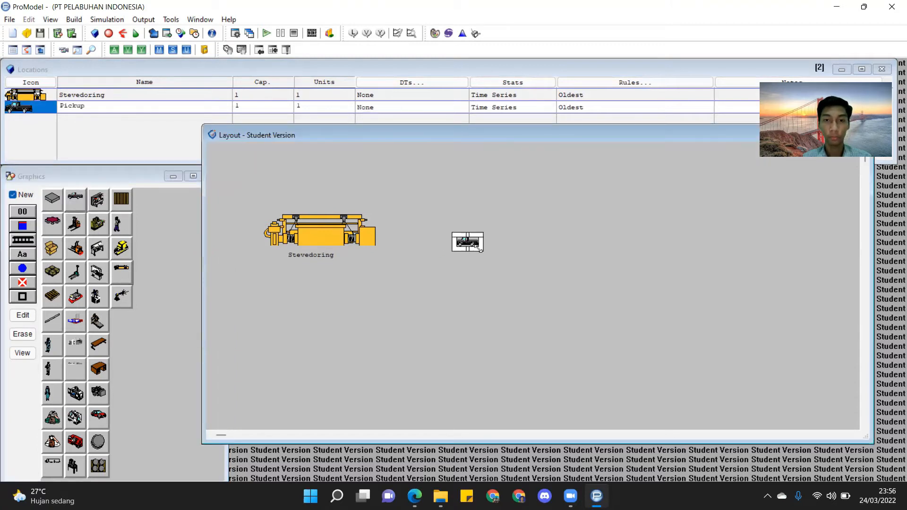
drag(568, 256, 502, 238)
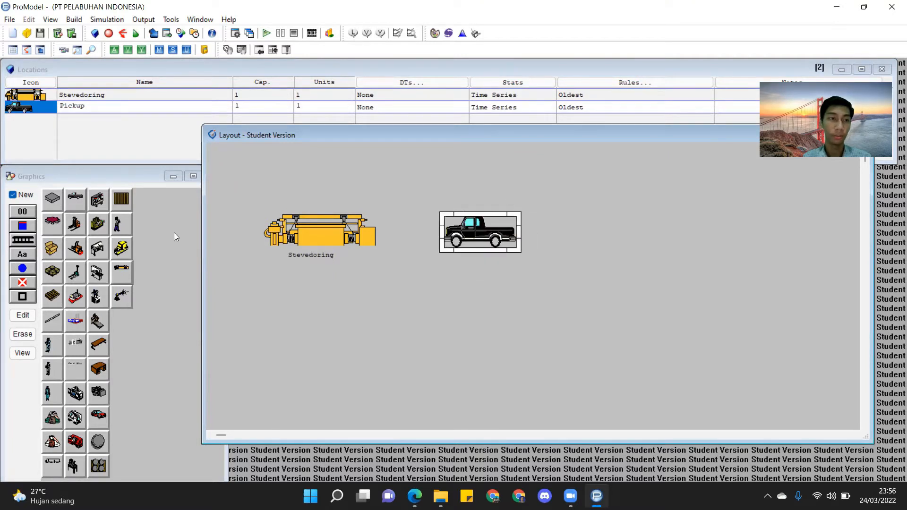
Add a name label below the pickup truck and rename its location Haulage.
click(13, 197)
click(17, 255)
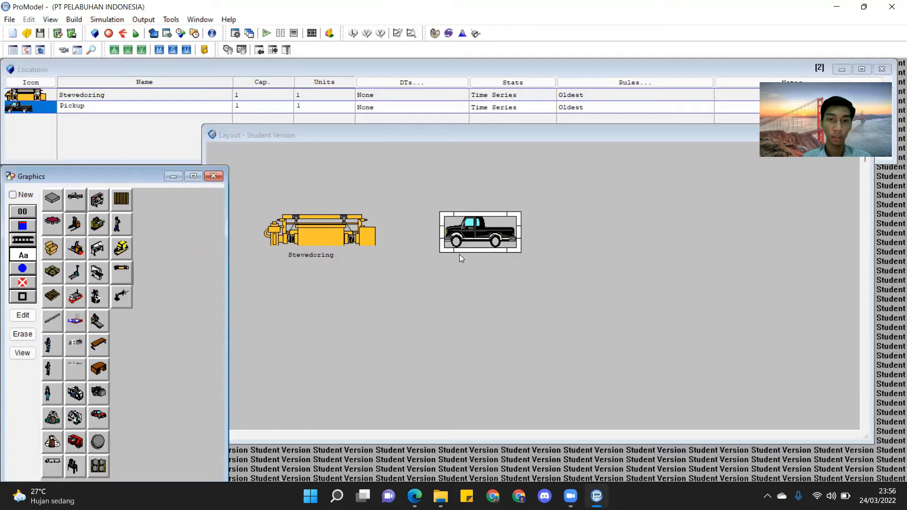
click(482, 260)
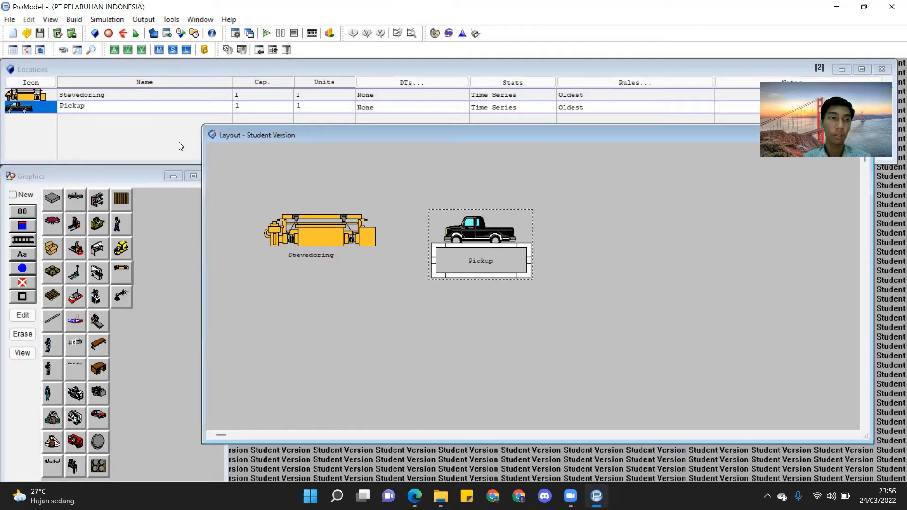
click(114, 107)
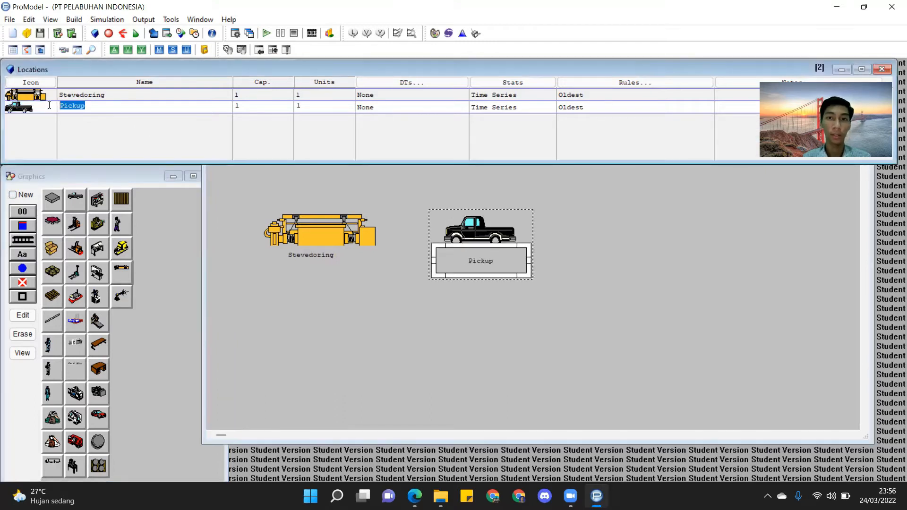
text(Ha)
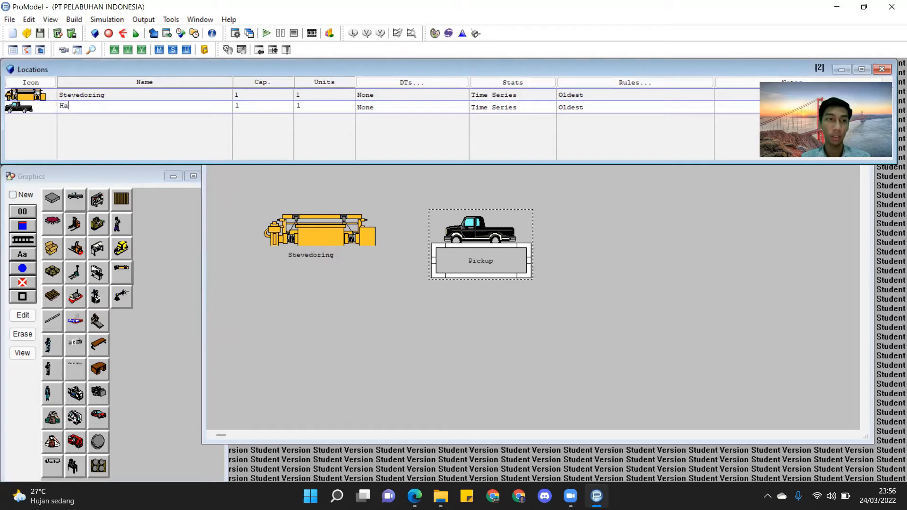
text(ulage)
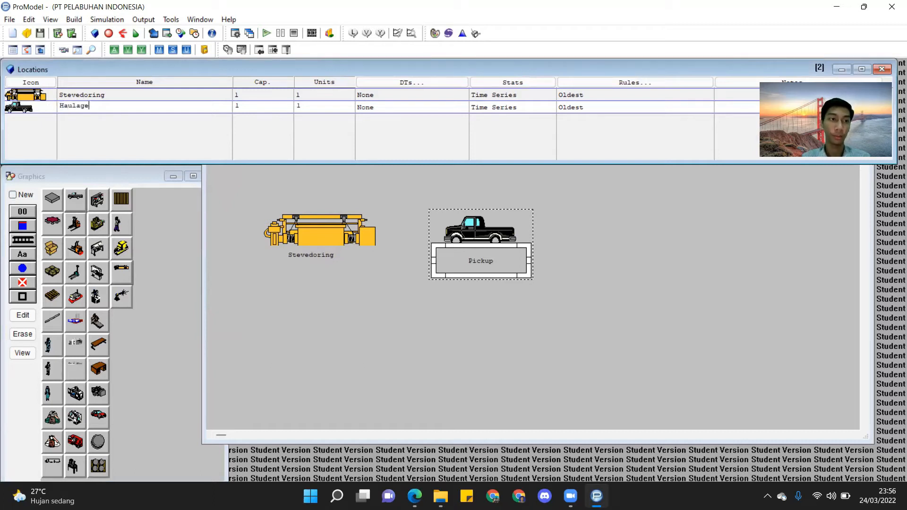
key(Return)
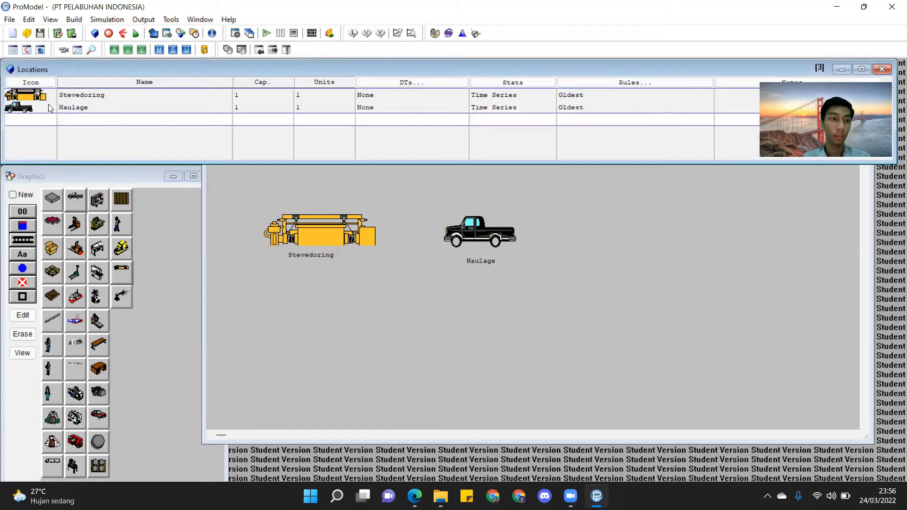
Place an enlarged forklift graphic as a new location to the right of Haulage, level with the truck.
click(13, 195)
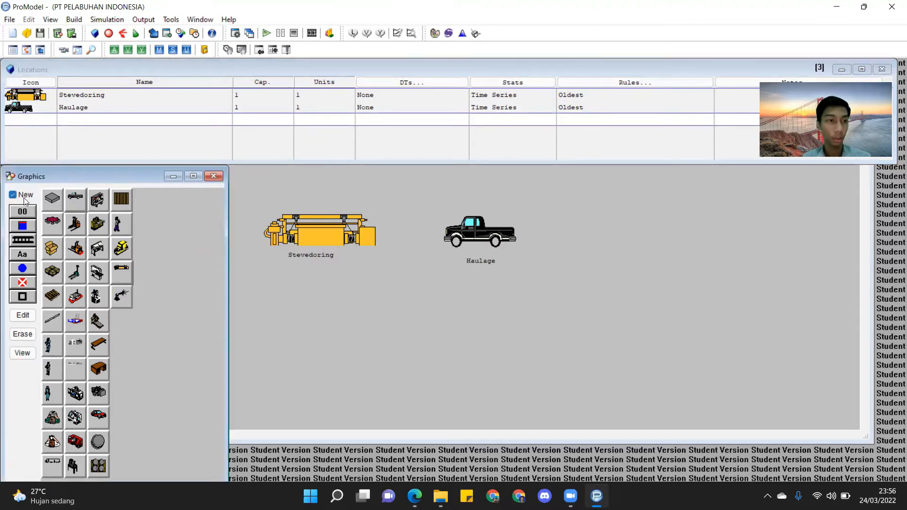
click(76, 226)
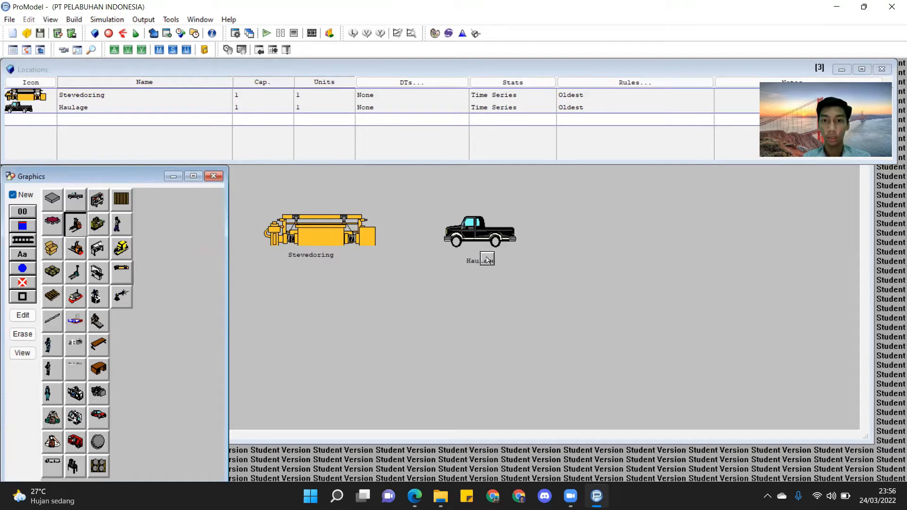
click(568, 238)
drag(574, 247, 656, 277)
drag(588, 258, 586, 241)
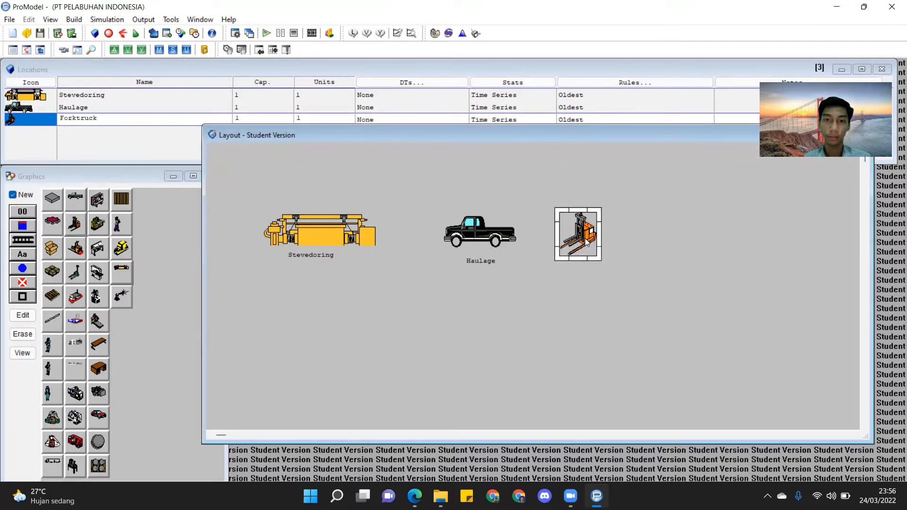
Add a name label below the forklift and rename its location Lift_off.
click(12, 195)
click(27, 257)
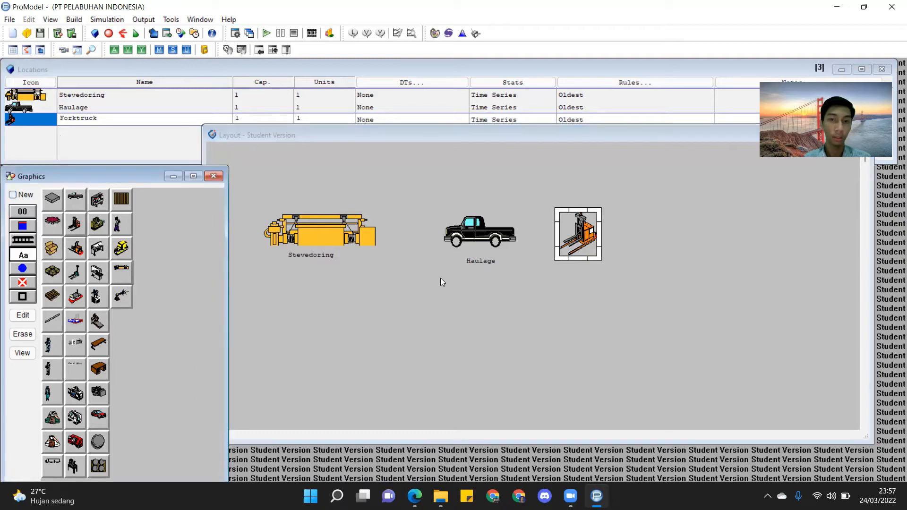
click(577, 267)
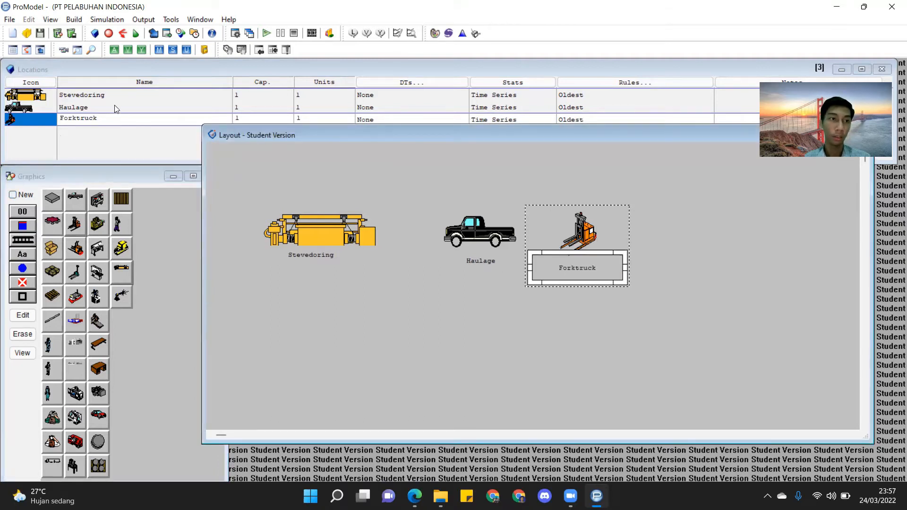
click(121, 119)
double_click(121, 119)
key(Delete)
text(Lift_off)
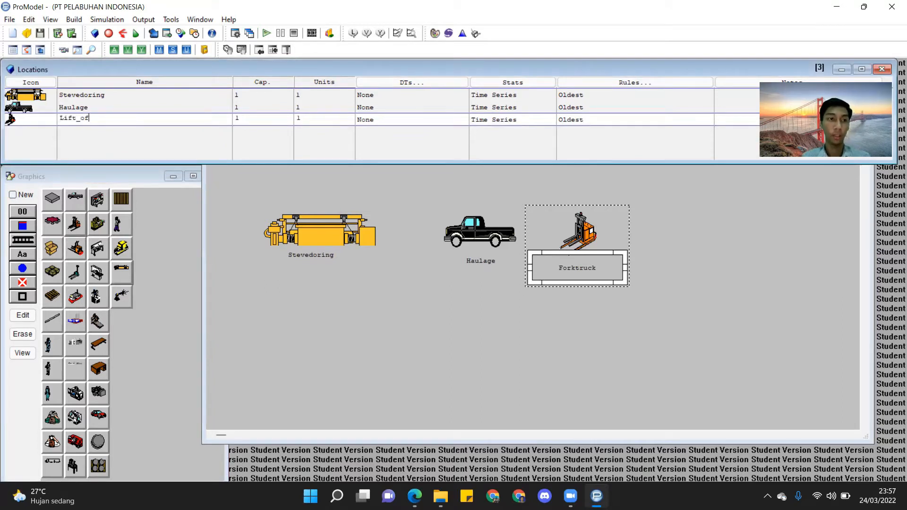
Place the other orange forklift graphic as a new location to the right of Lift_off and enlarge it.
click(14, 200)
click(13, 196)
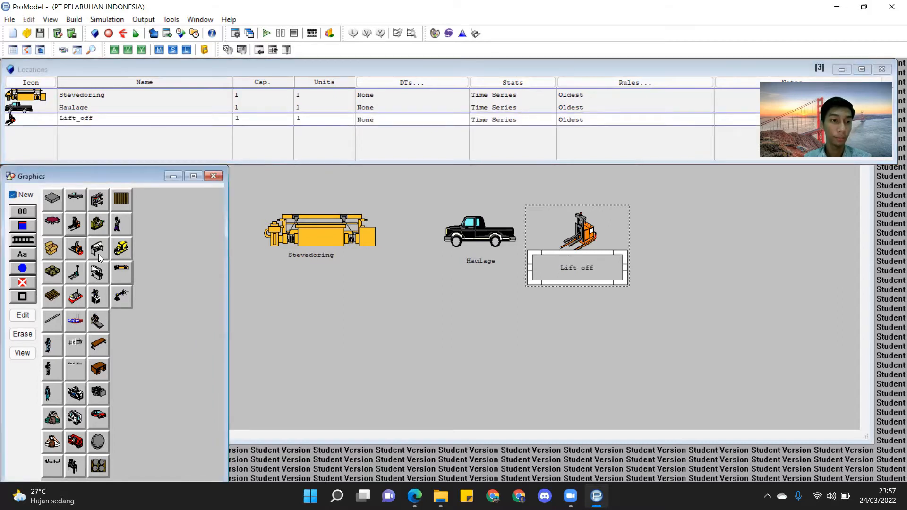
click(80, 255)
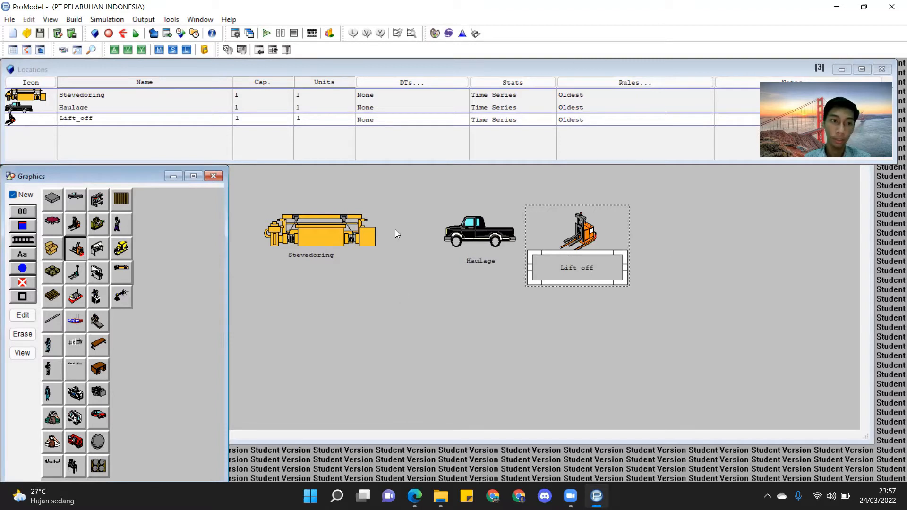
click(689, 234)
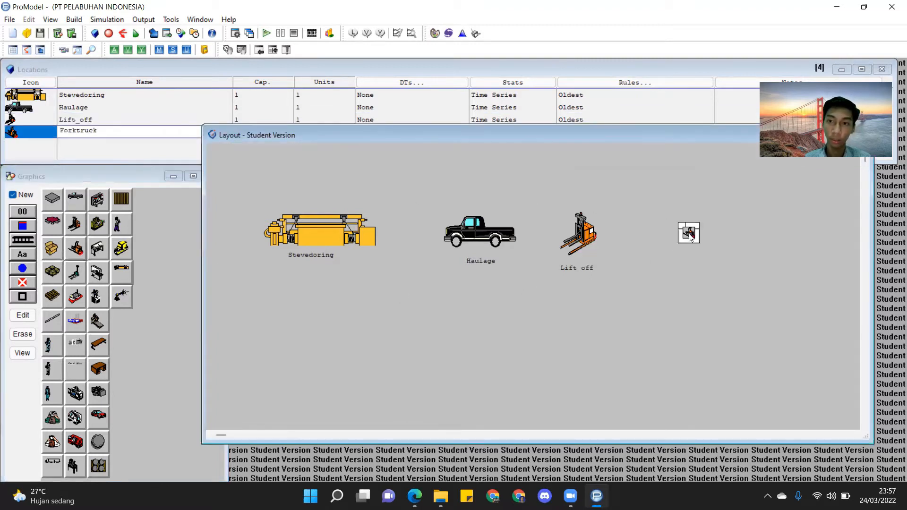
drag(697, 241, 664, 249)
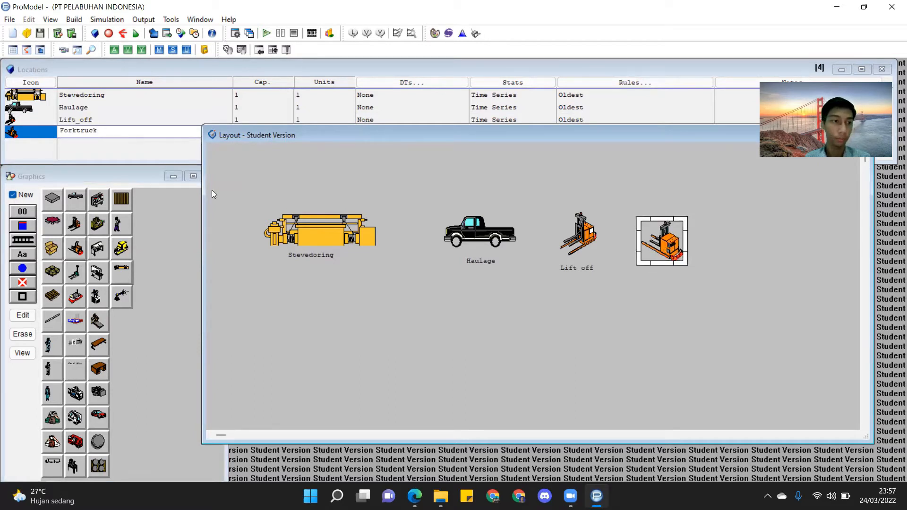
Add a name label below the rightmost orange forklift and rename its location Lift_on.
click(13, 195)
click(28, 256)
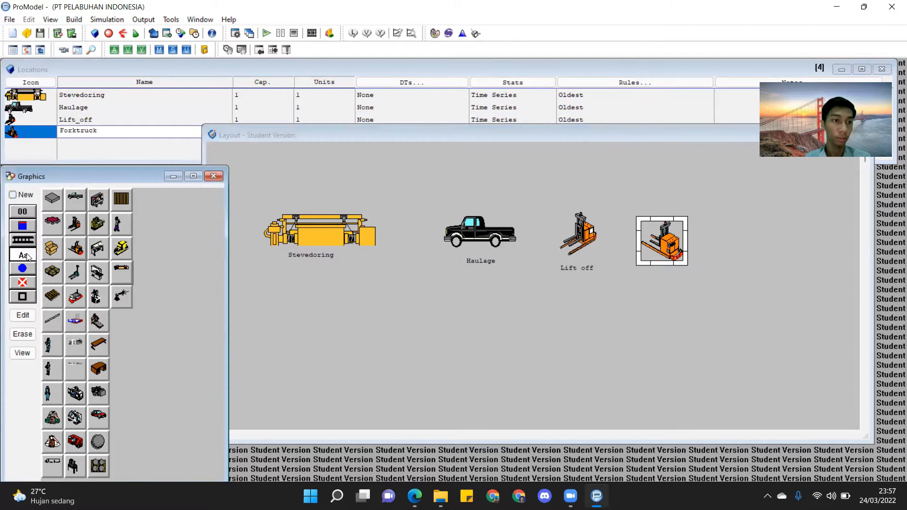
click(663, 270)
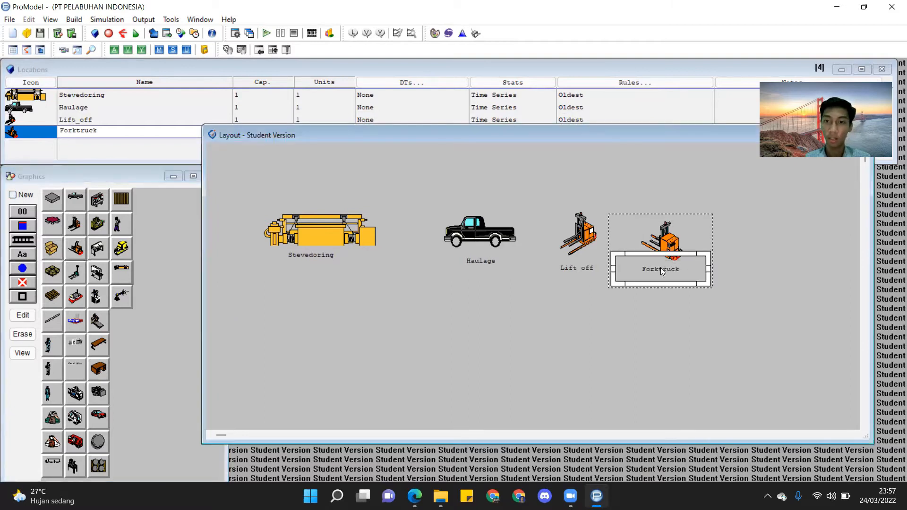
click(155, 130)
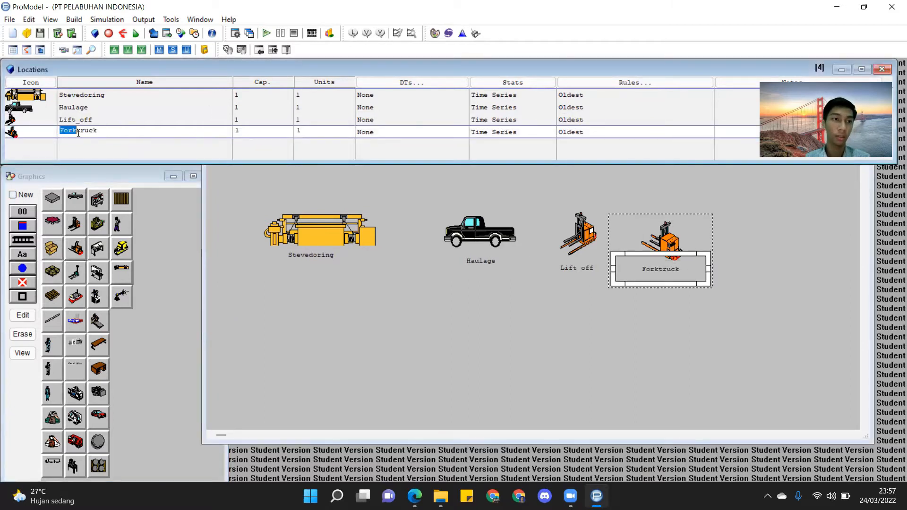
text(Lift)
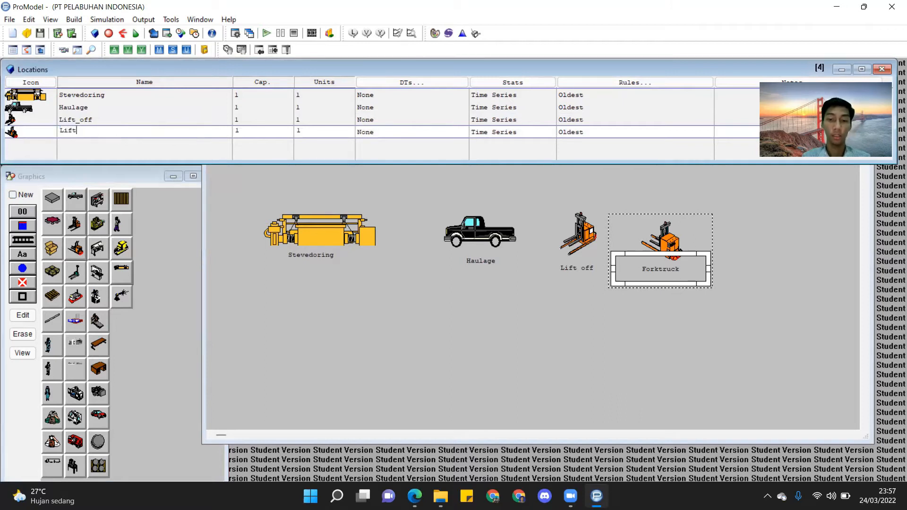
text(-on)
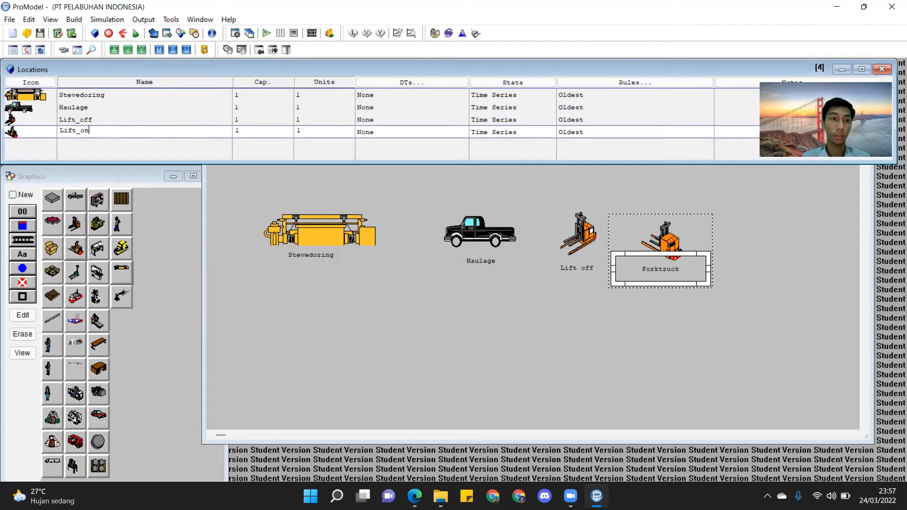
key(Return)
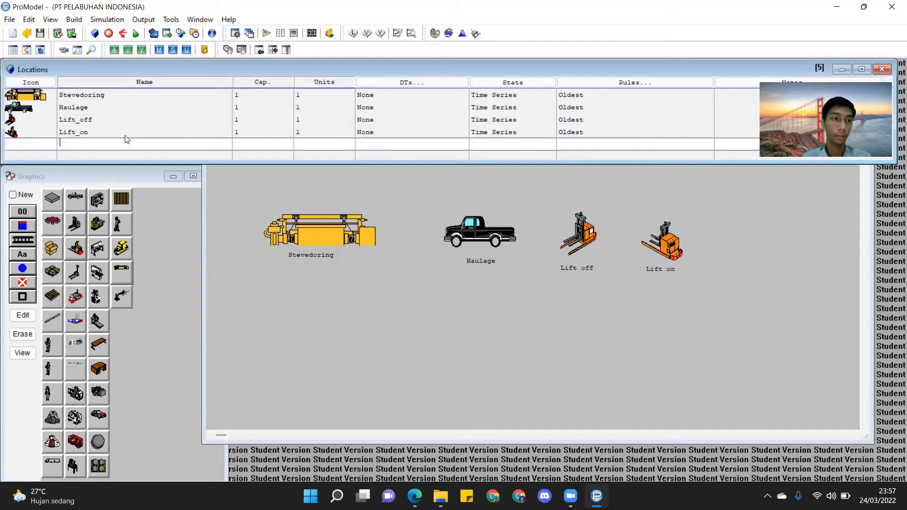
Place an enlarged open-box graphic as a new location to the right of Lift_on, level with the forklifts.
click(13, 195)
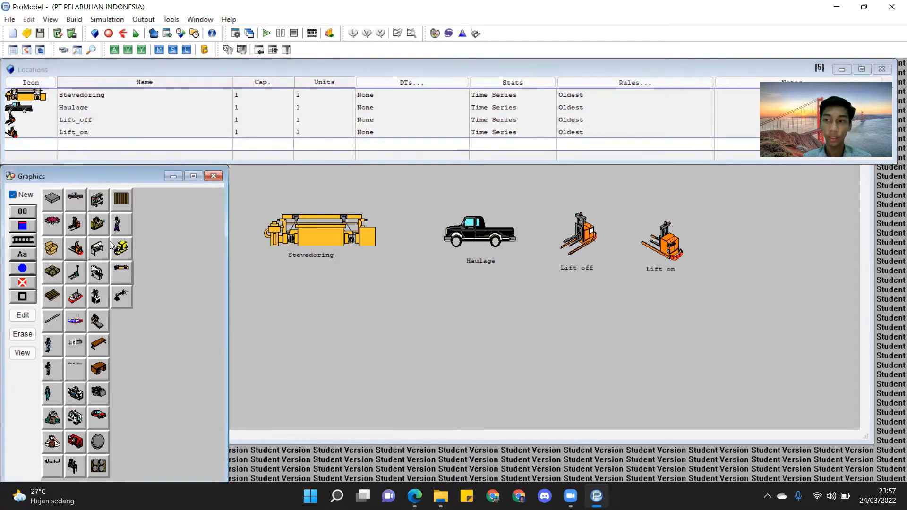
click(53, 249)
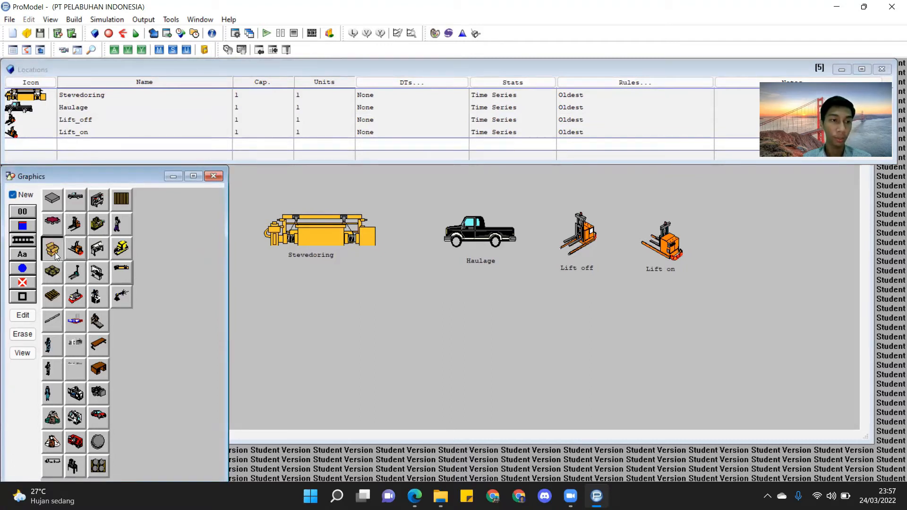
click(717, 252)
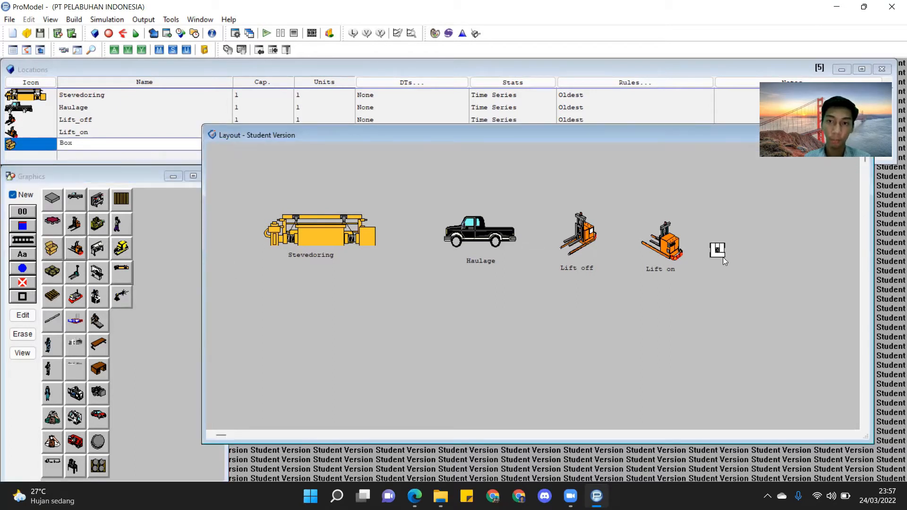
drag(725, 258, 755, 290)
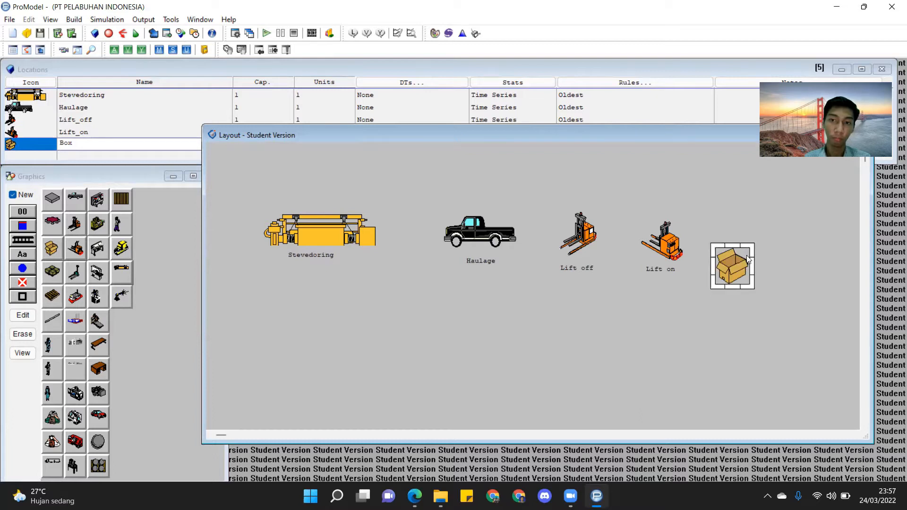
drag(728, 269, 728, 254)
Add a name label below the open box and rename its location Storage.
click(13, 196)
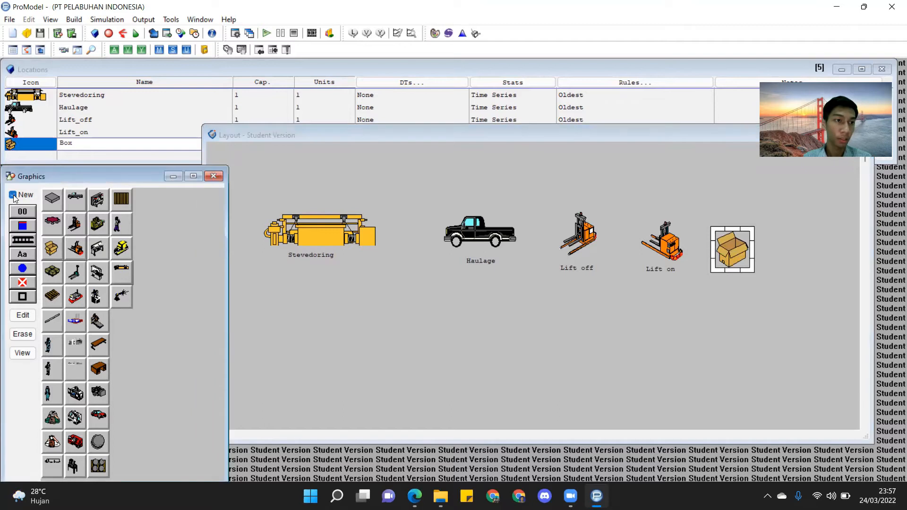
click(728, 279)
click(147, 145)
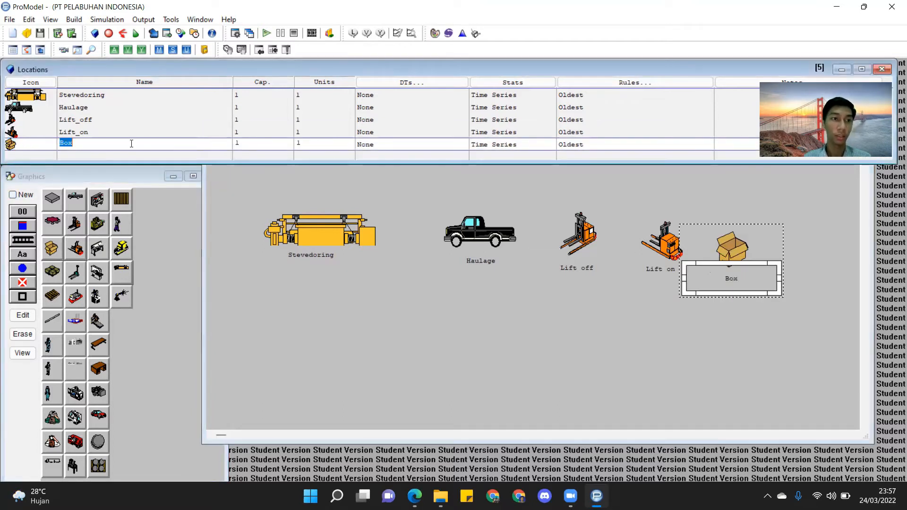
text(Storage)
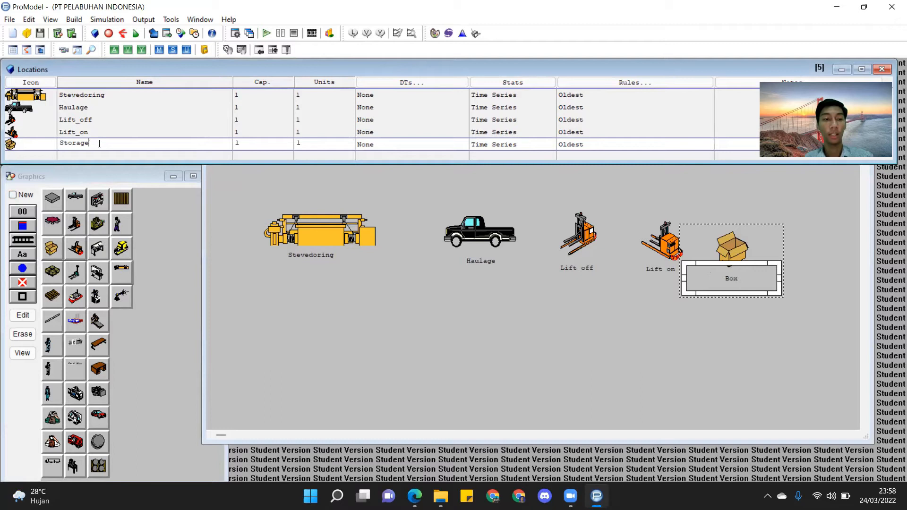
click(168, 10)
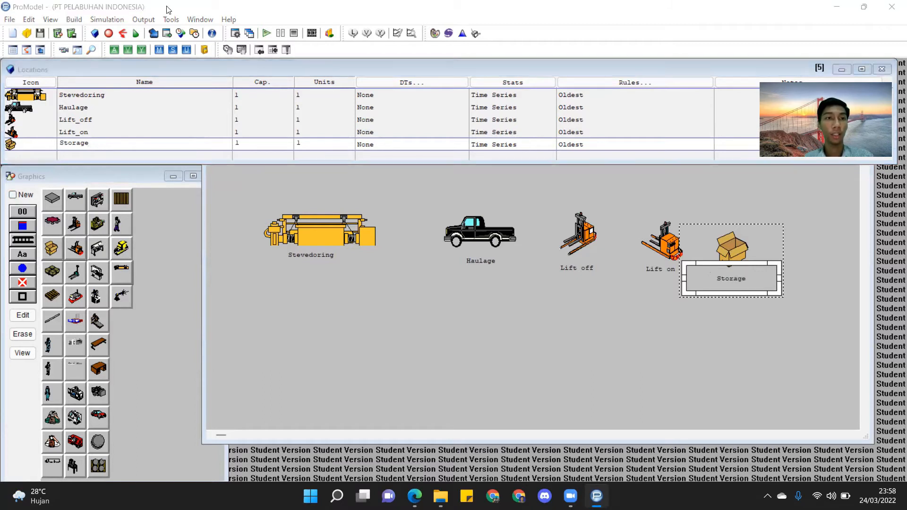
Create an entity with the pallet-of-boxes graphic and name it Peti_kemas.
click(114, 22)
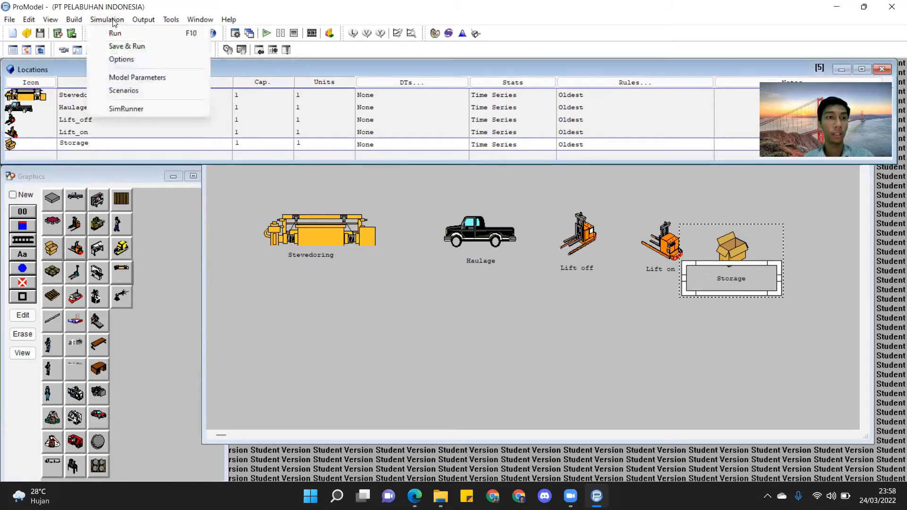
mouse_move(71, 21)
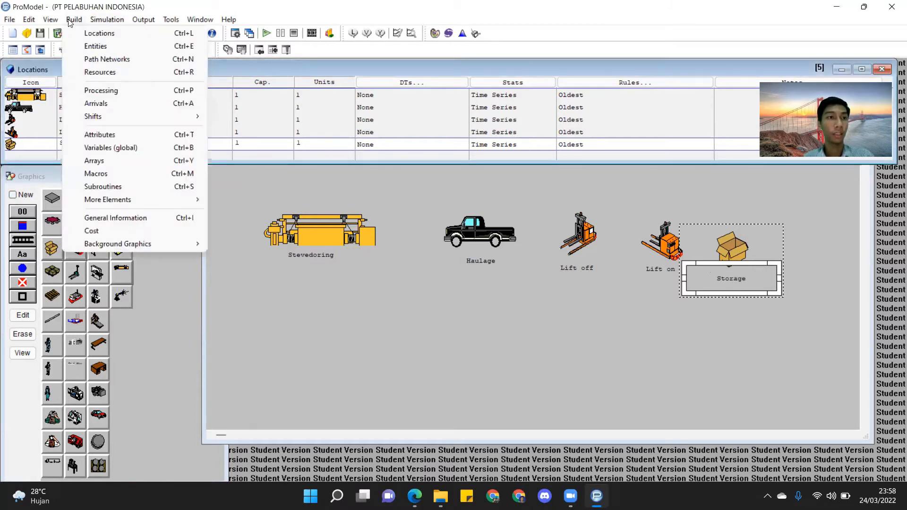
click(114, 46)
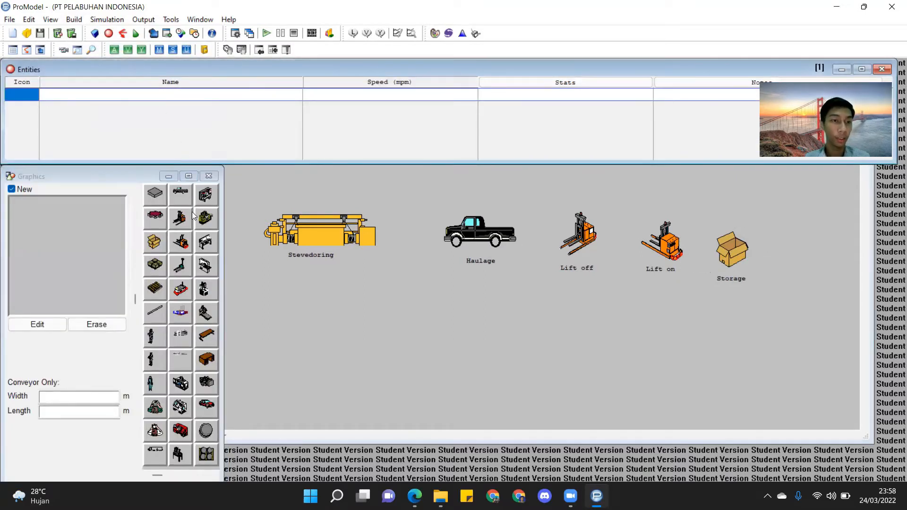
click(160, 267)
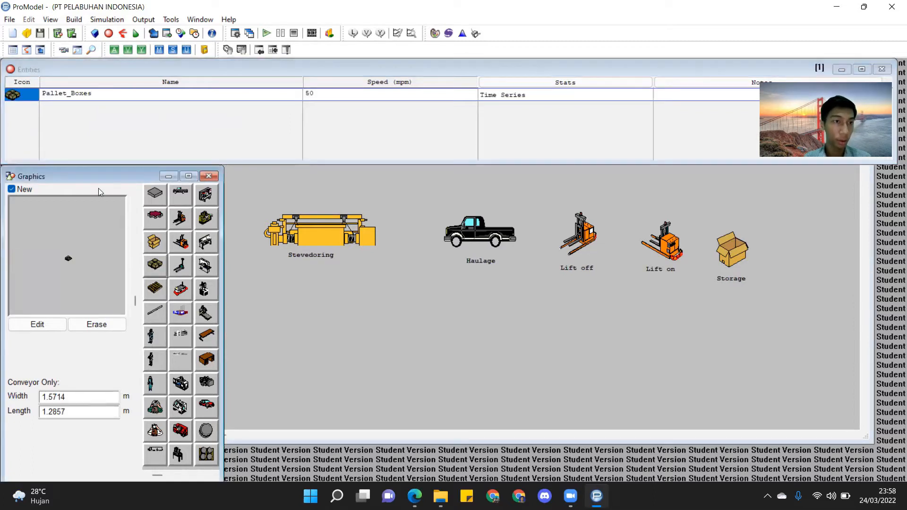
click(93, 94)
drag(92, 94, 42, 97)
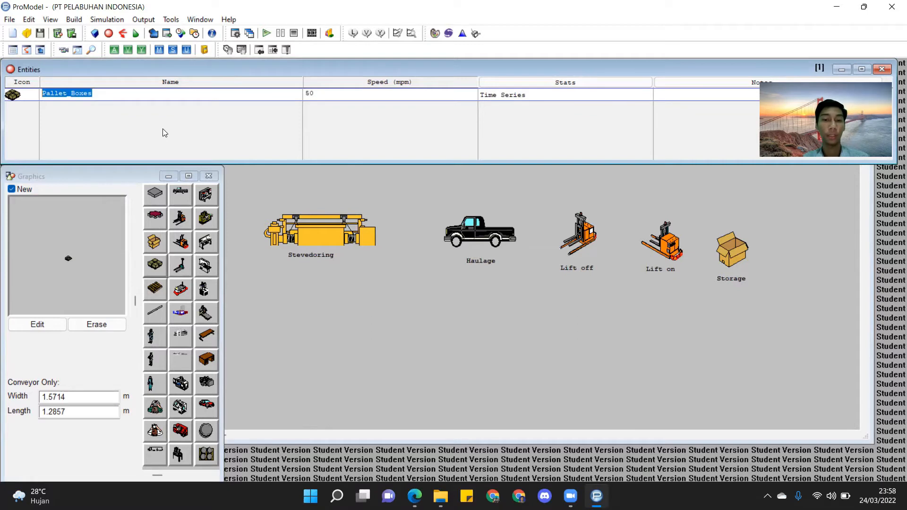
text(Pe)
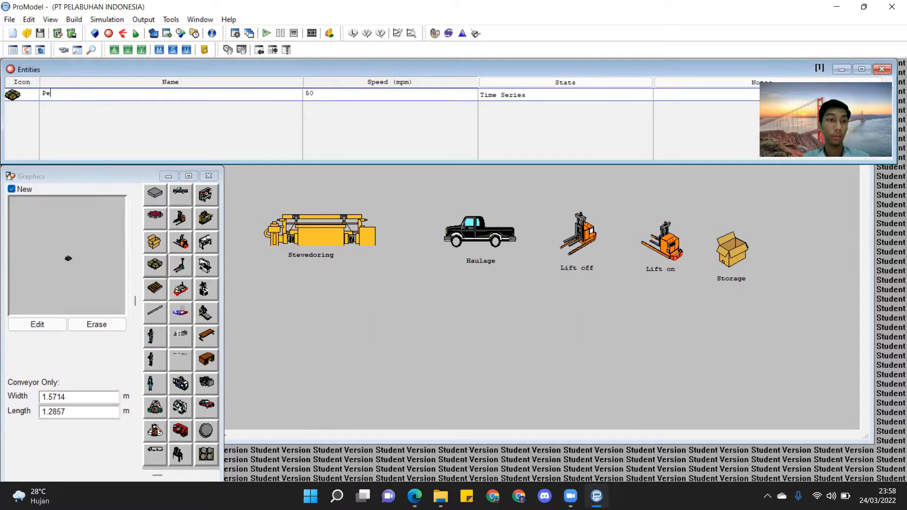
text(ti_kemas)
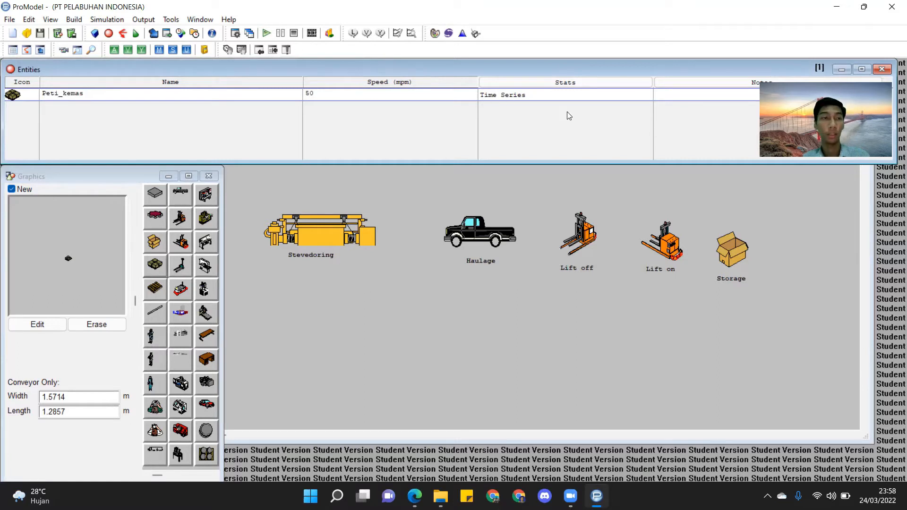
Open the processing definitions and create a process record for entity Peti_kemas at location Stevedoring.
click(77, 20)
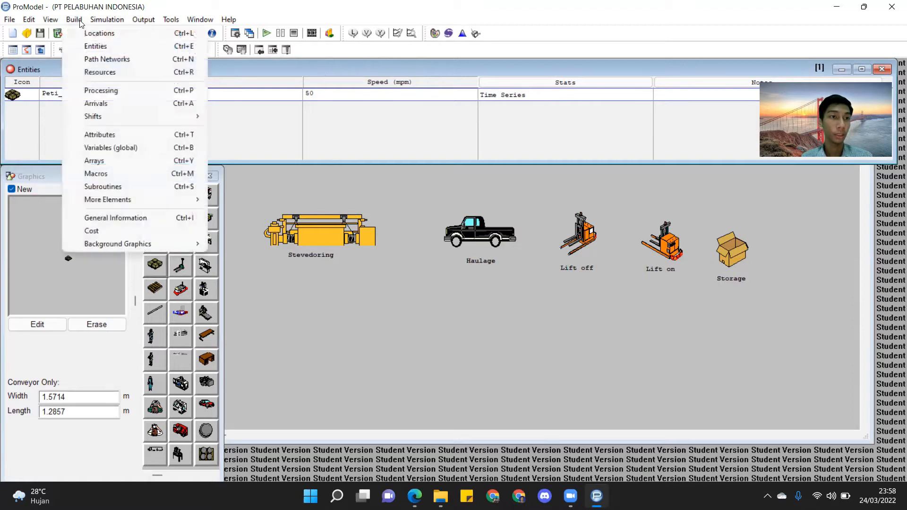
click(136, 92)
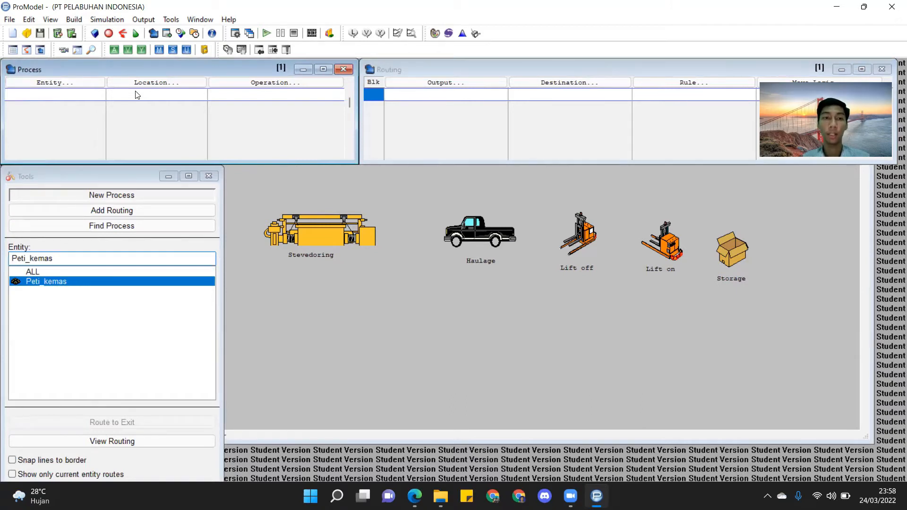
click(67, 87)
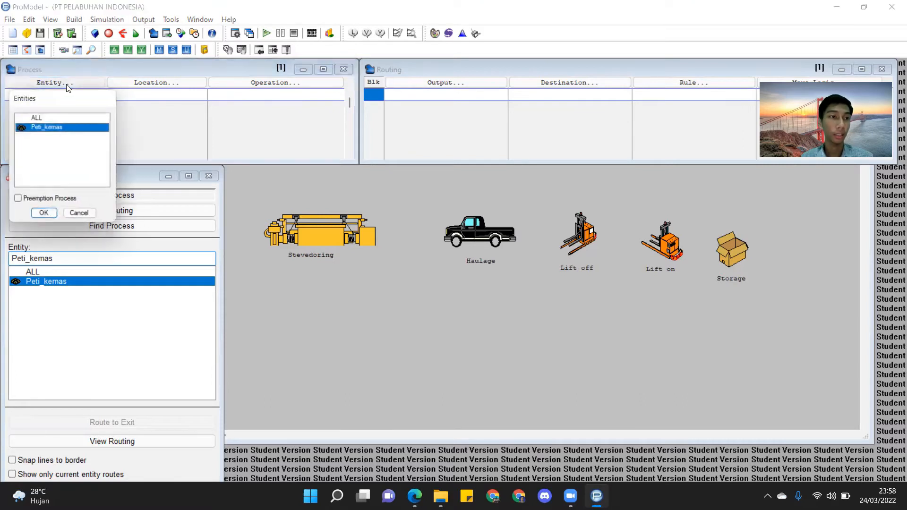
click(45, 217)
click(151, 82)
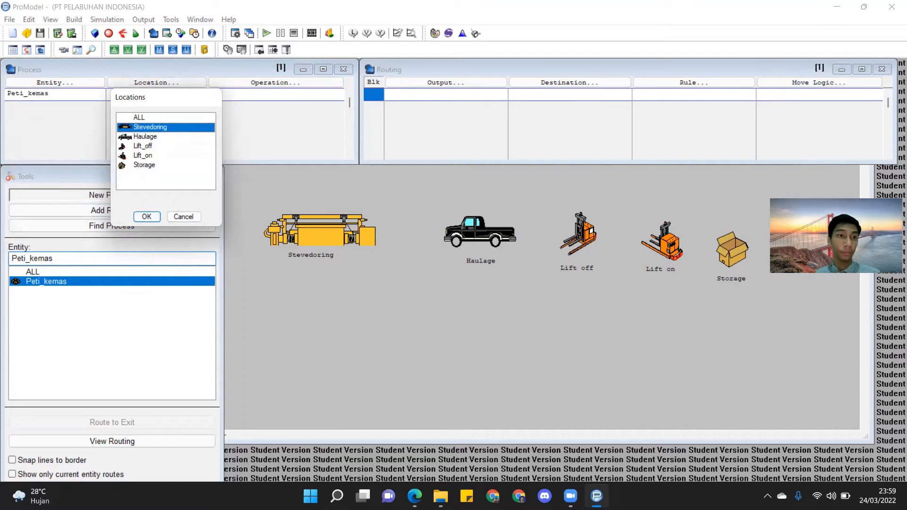
click(147, 217)
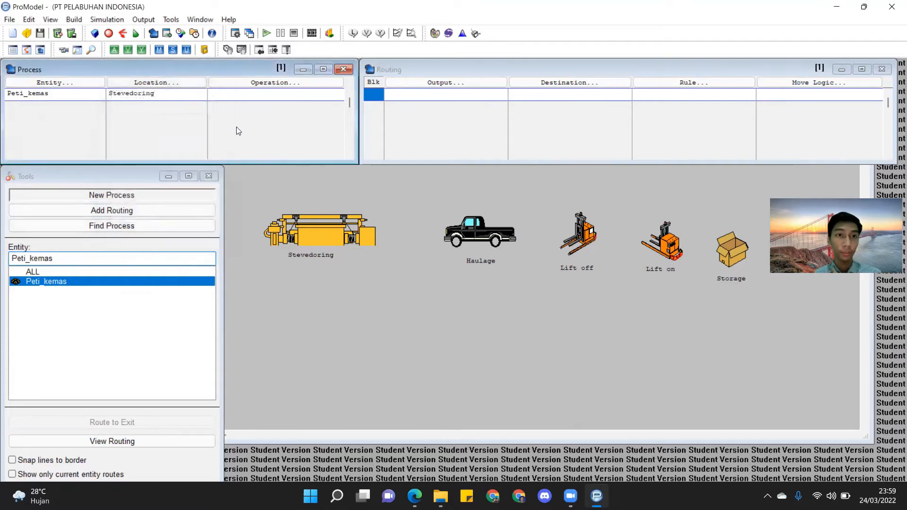
Route Peti_kemas as the output of Stevedoring to destination Haulage and open that routing's move logic.
click(429, 85)
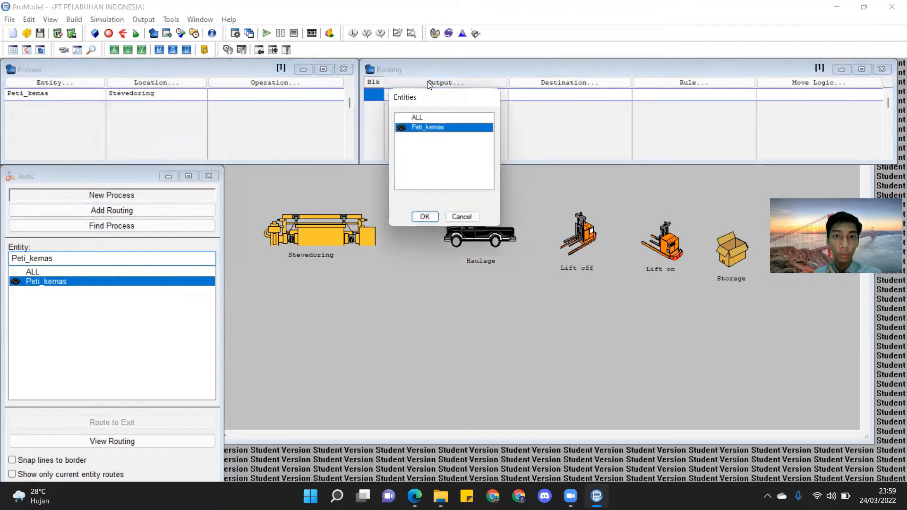
click(423, 217)
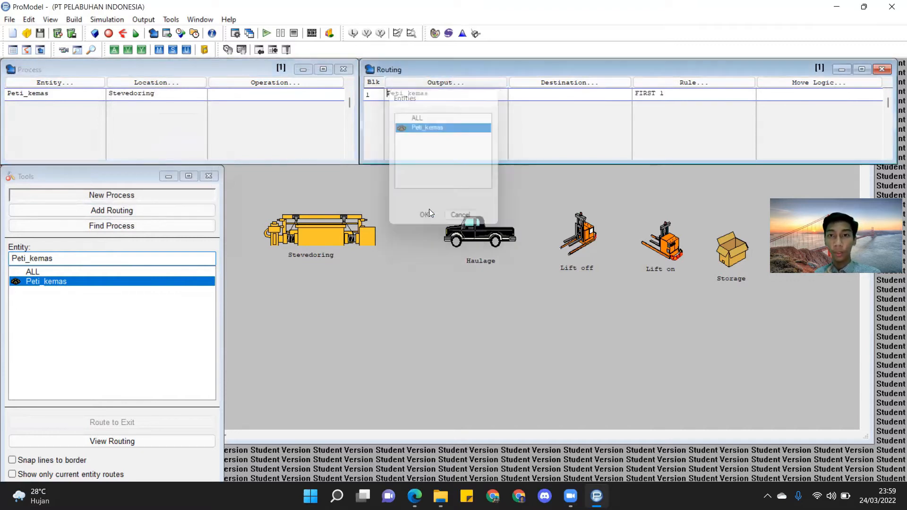
click(551, 86)
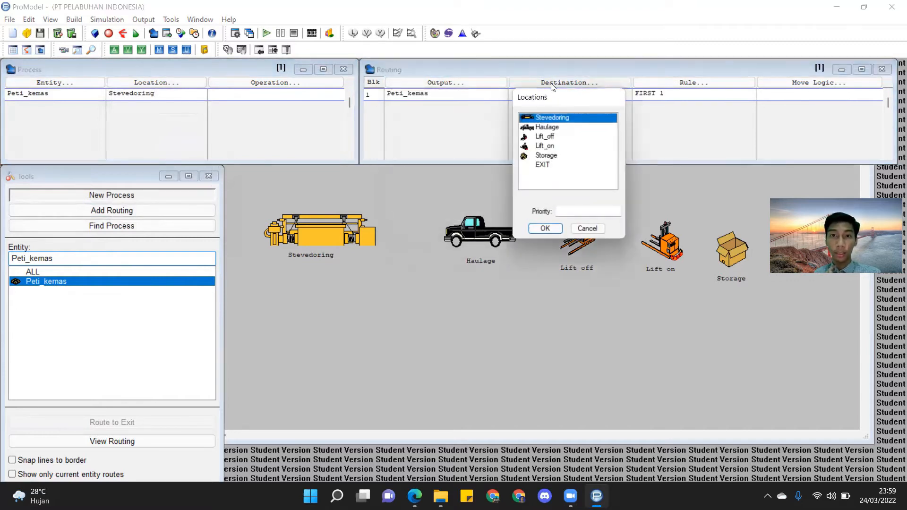
click(548, 128)
click(536, 228)
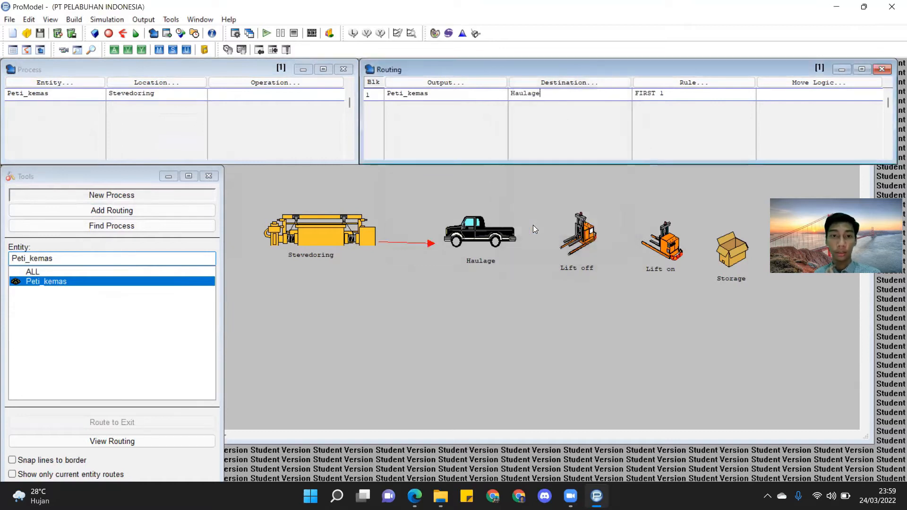
click(799, 84)
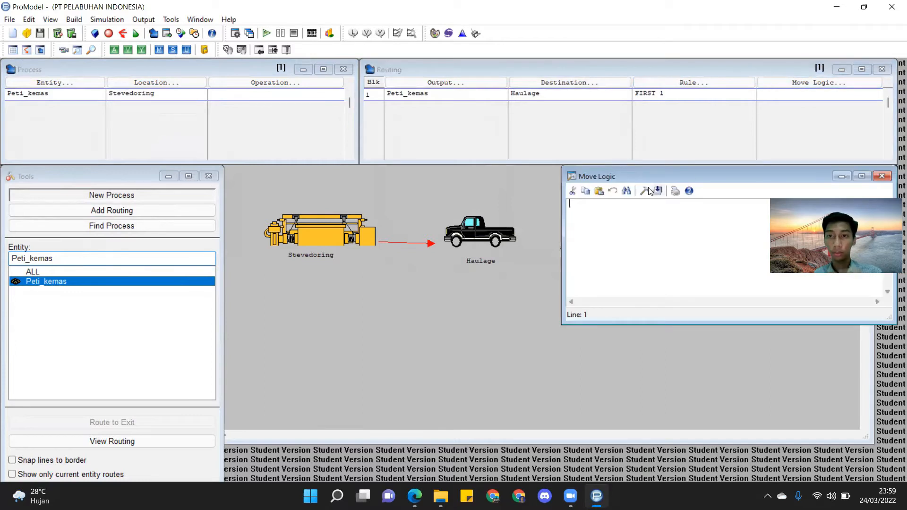
Open Stat::Fit and enter the data values 12, 13, 14, 12, 14, 12, 13, 13, 12 and 14 in the data table.
click(462, 36)
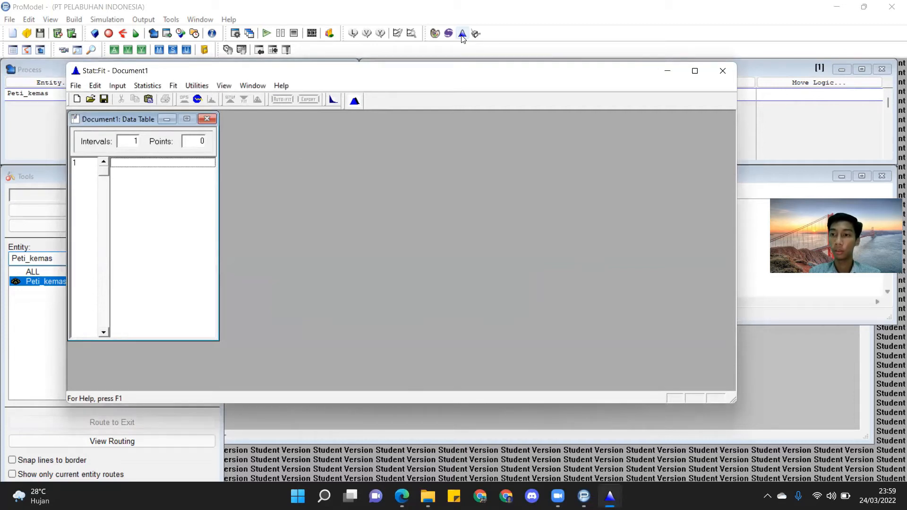
click(136, 164)
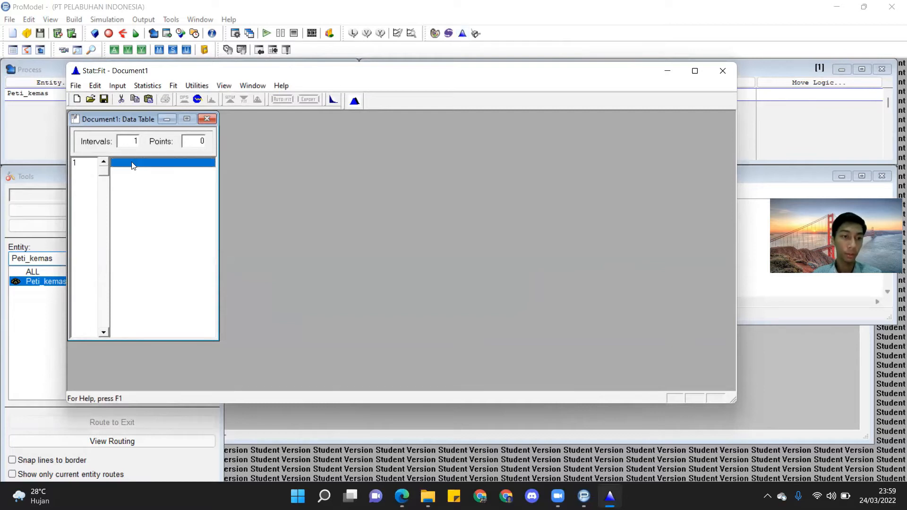
text(12)
key(Return)
text(13)
key(Return)
text(14)
key(Return)
text(12)
key(Return)
text(14)
key(Return)
text(12)
key(Return)
text(14)
key(BackSpace)
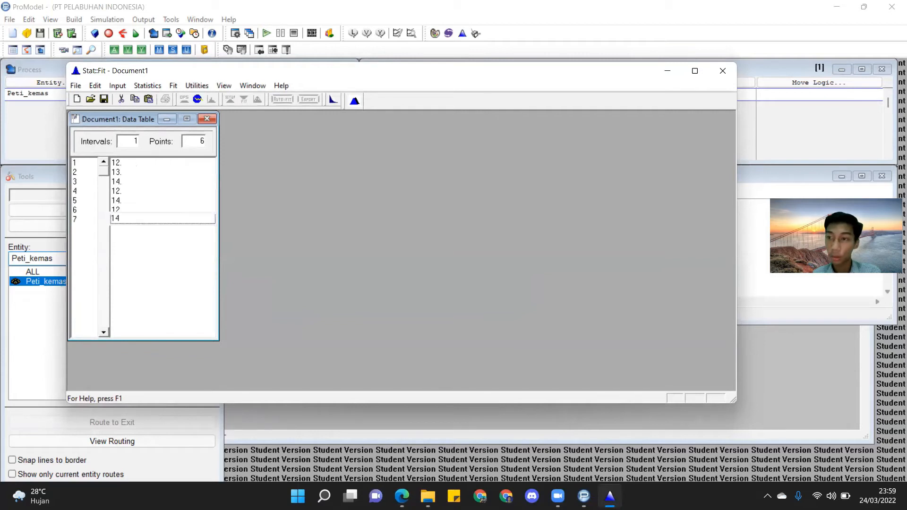
text(3)
key(Return)
text(13)
key(Return)
text(12)
key(Return)
text(13)
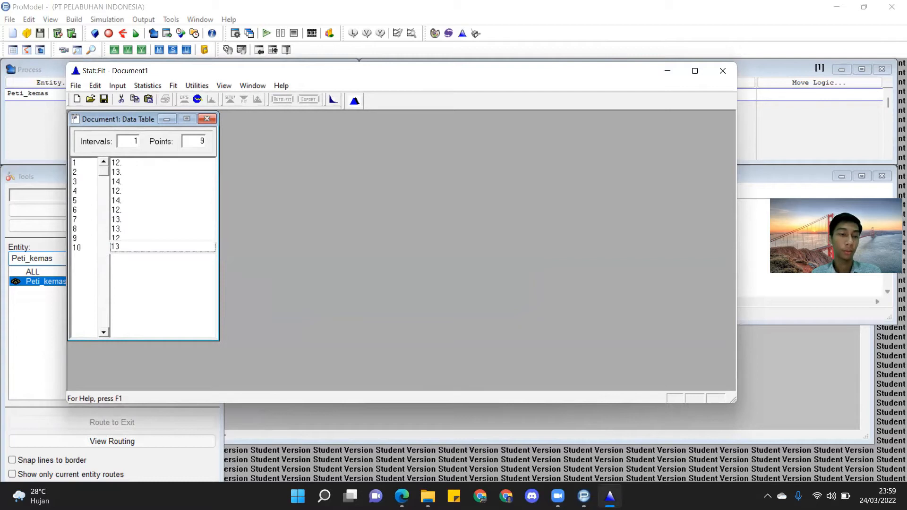
key(Return)
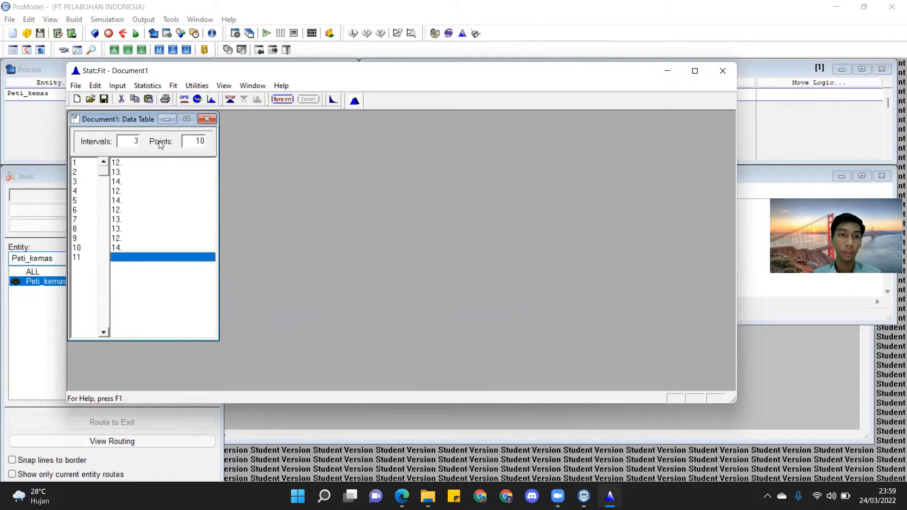
Run Auto::Fit on the entered data using discrete distributions and review the ranked results.
click(282, 99)
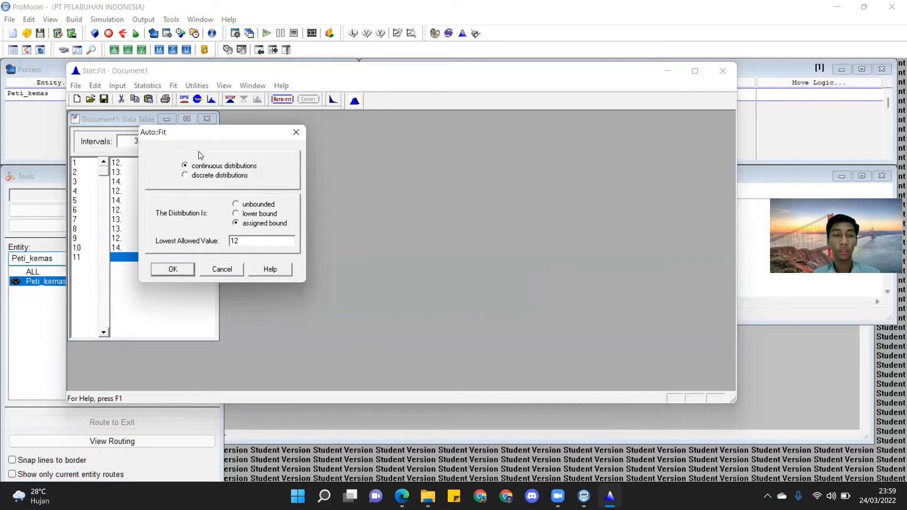
click(198, 177)
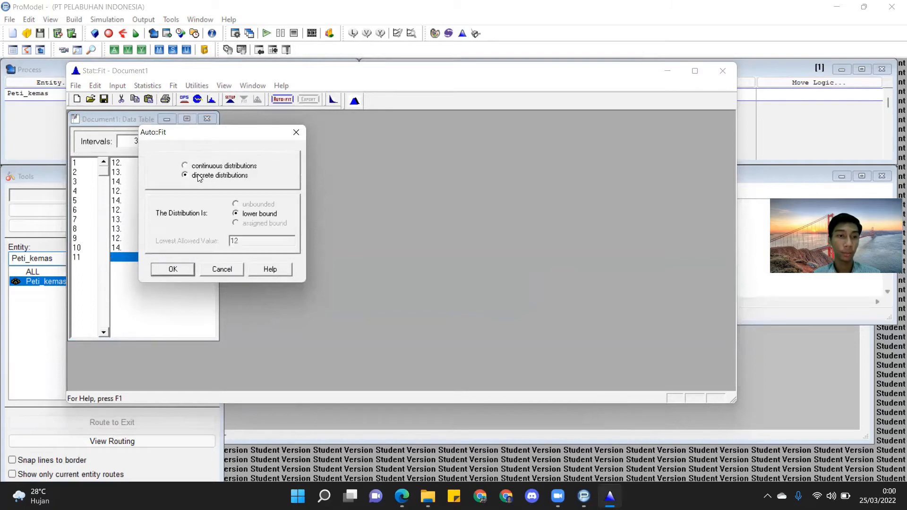
click(172, 269)
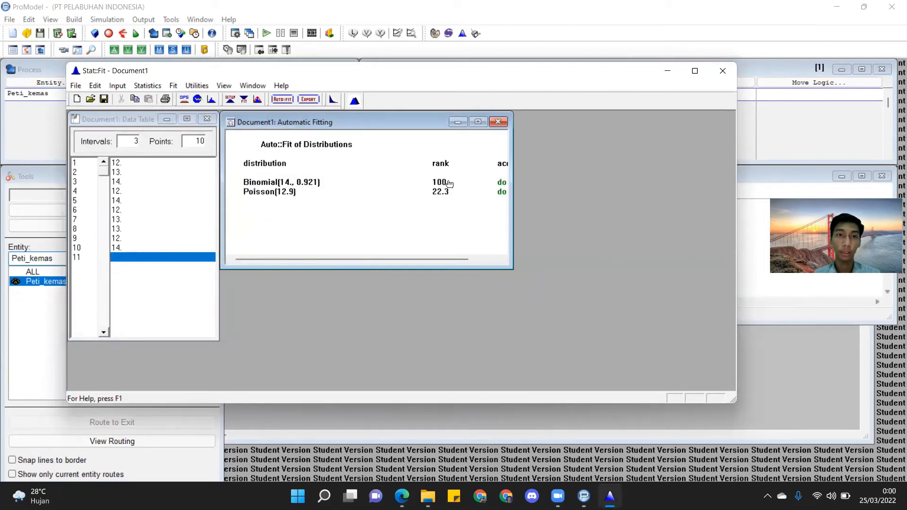
drag(412, 259, 385, 256)
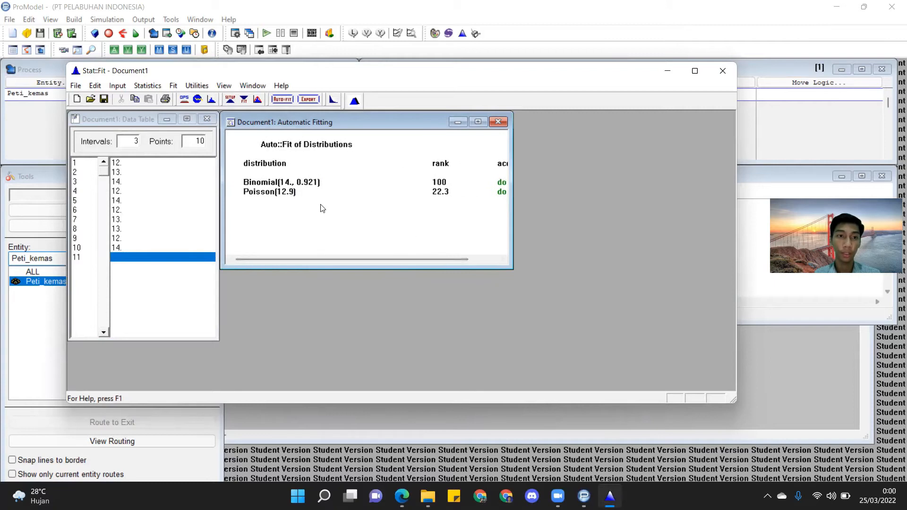
click(248, 184)
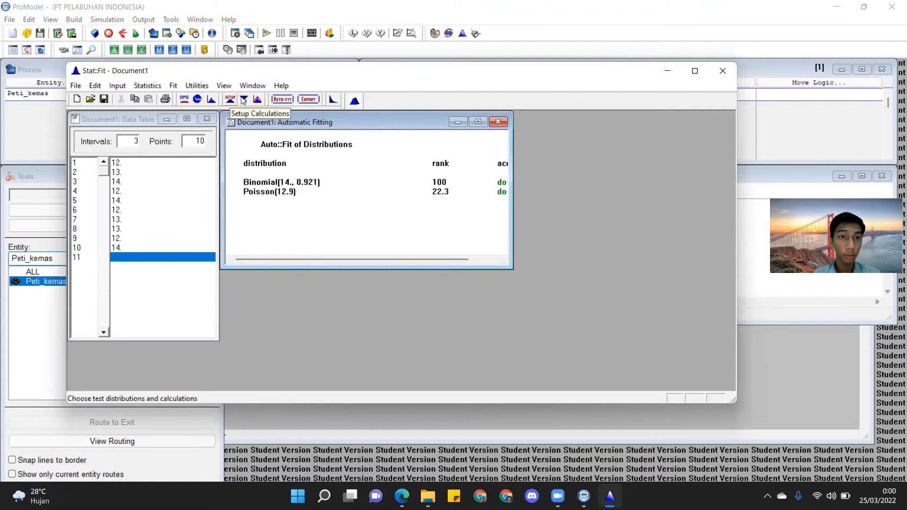
Export the fitted Binomial distribution to the clipboard in ProModel format.
click(308, 99)
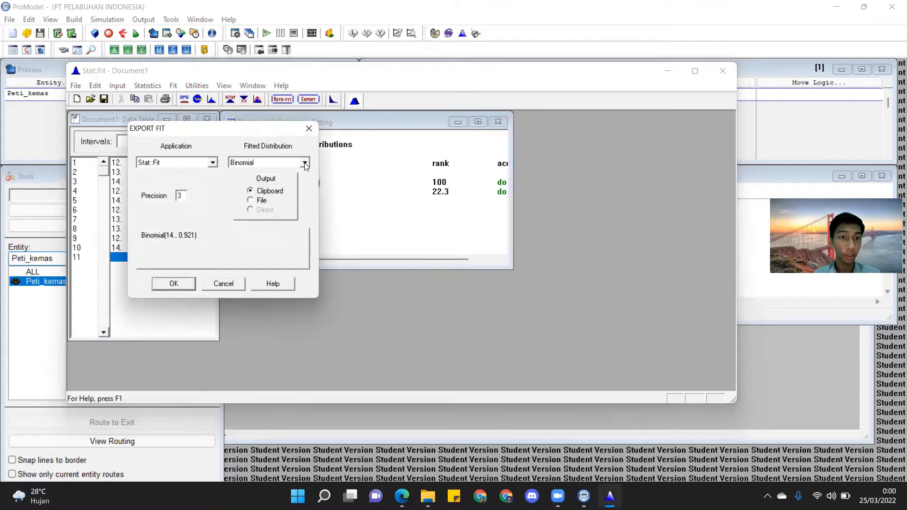
click(214, 165)
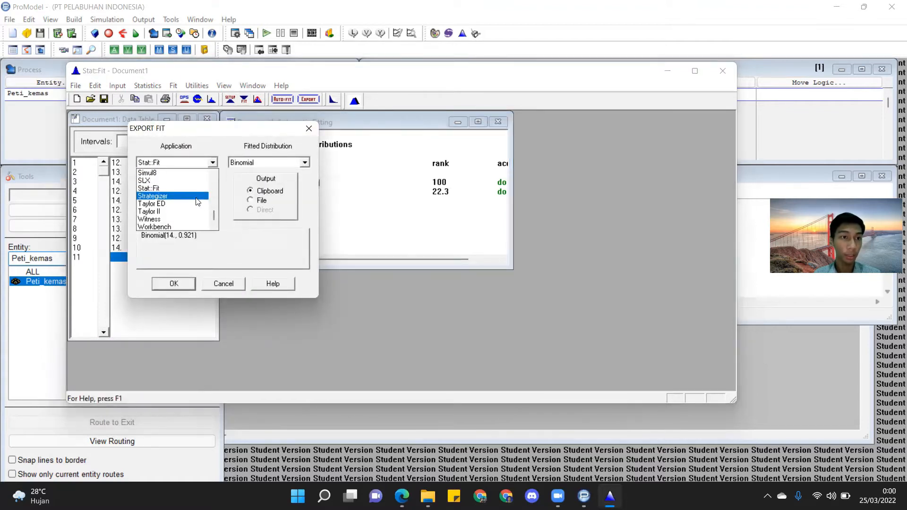
scroll(197, 203, up, 3)
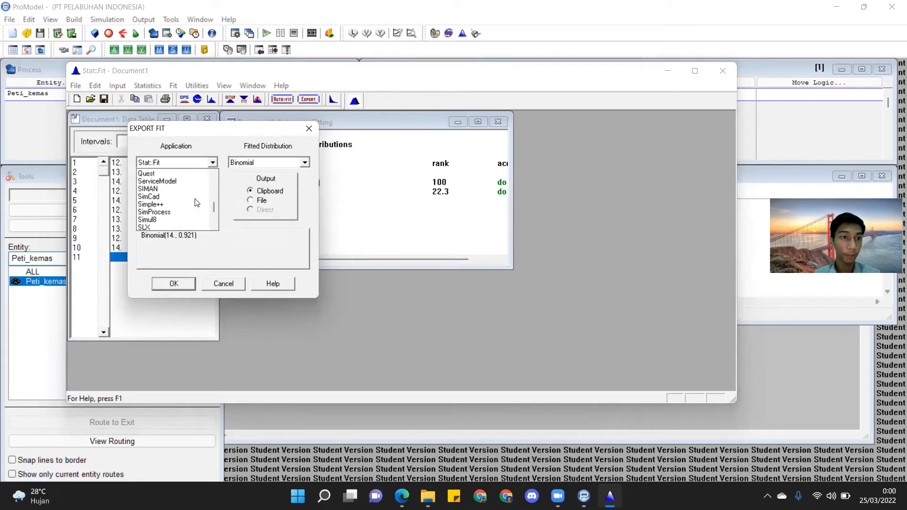
scroll(197, 203, up, 1)
click(172, 204)
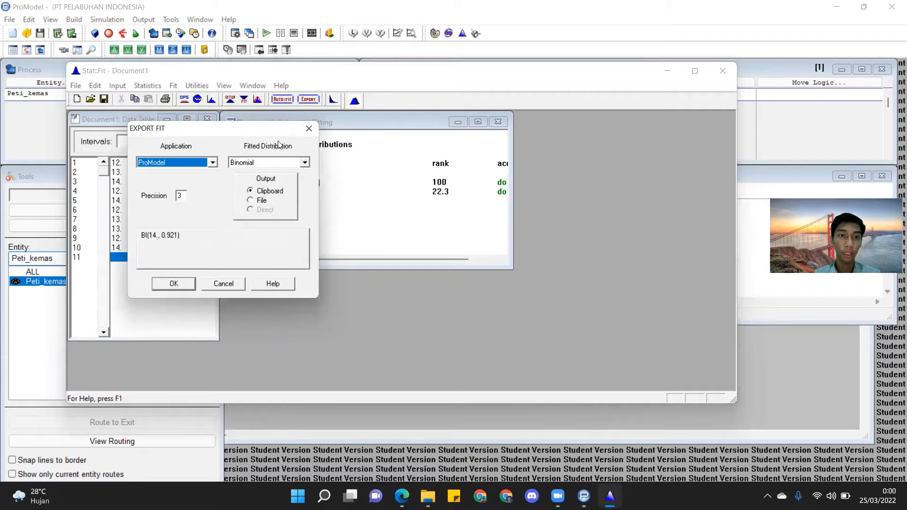
drag(224, 131, 615, 130)
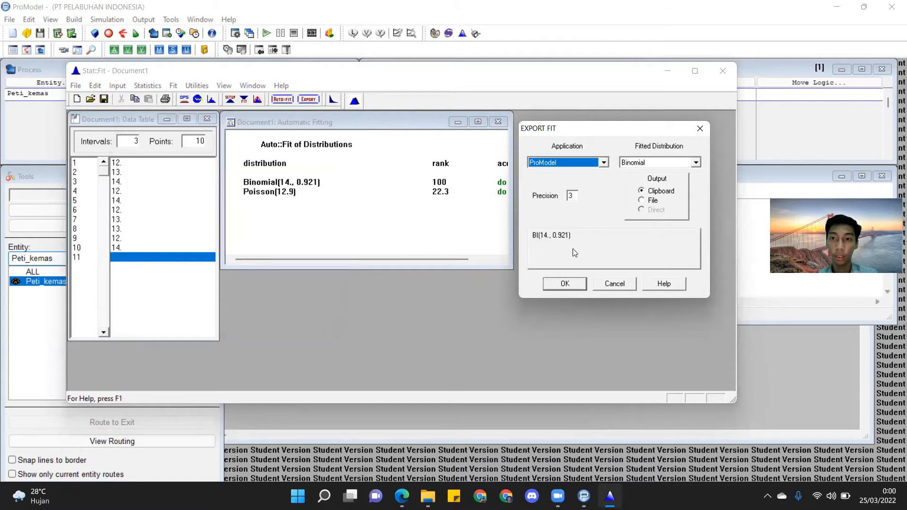
click(562, 285)
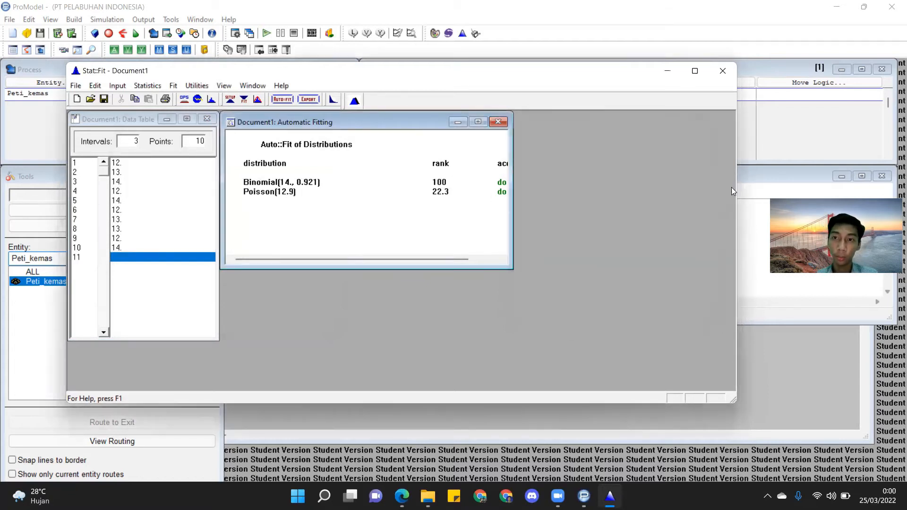
Back in ProModel, build the move logic MOVE FOR BI(14., 0.921) for the Stevedoring to Haulage routing and close the logic window.
click(761, 192)
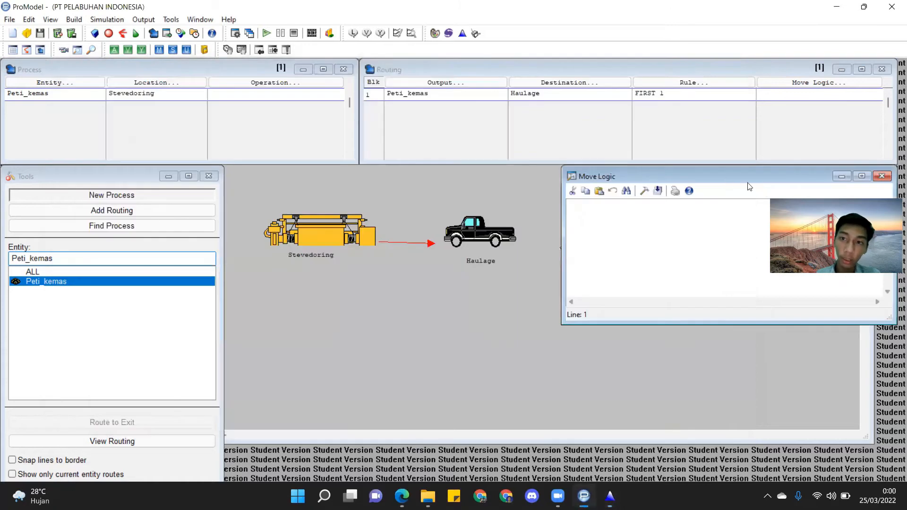
click(645, 192)
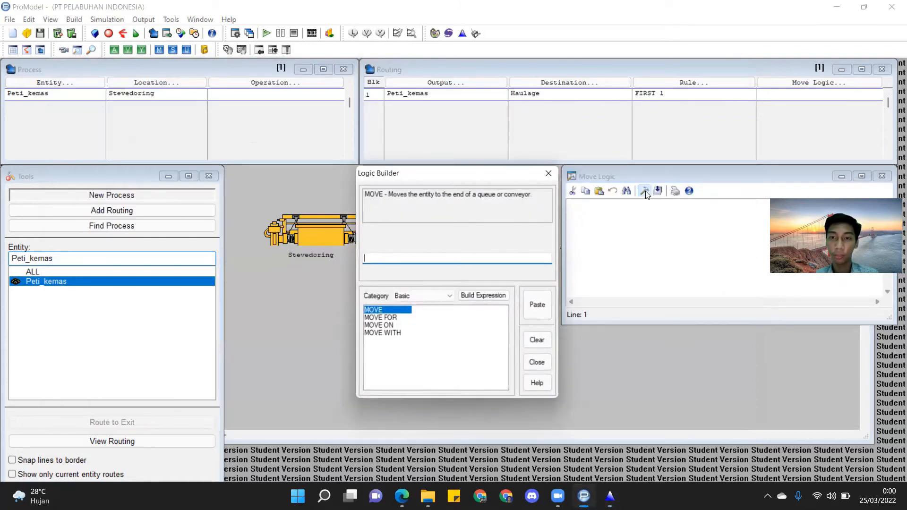
click(387, 319)
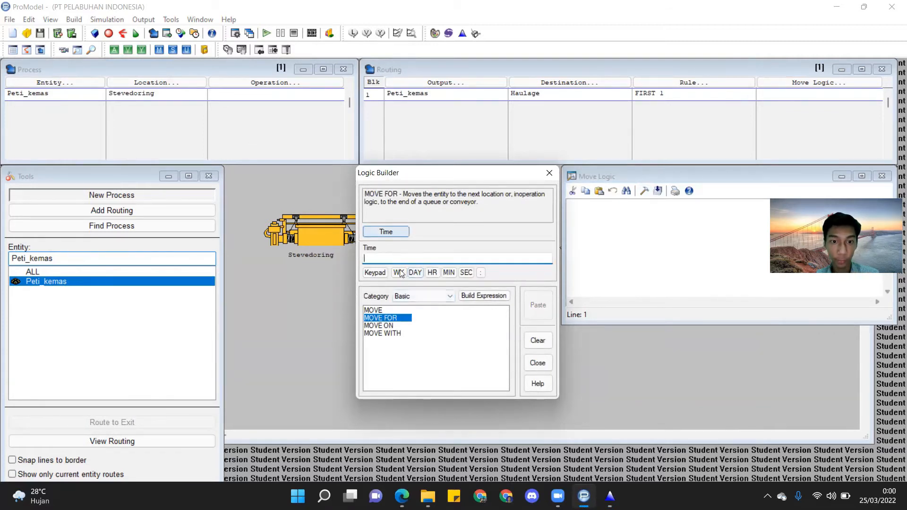
click(435, 296)
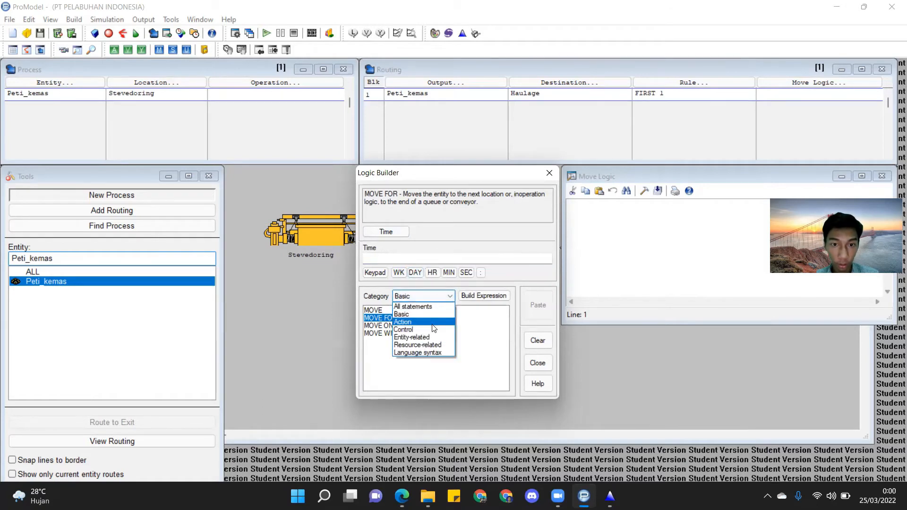
click(420, 296)
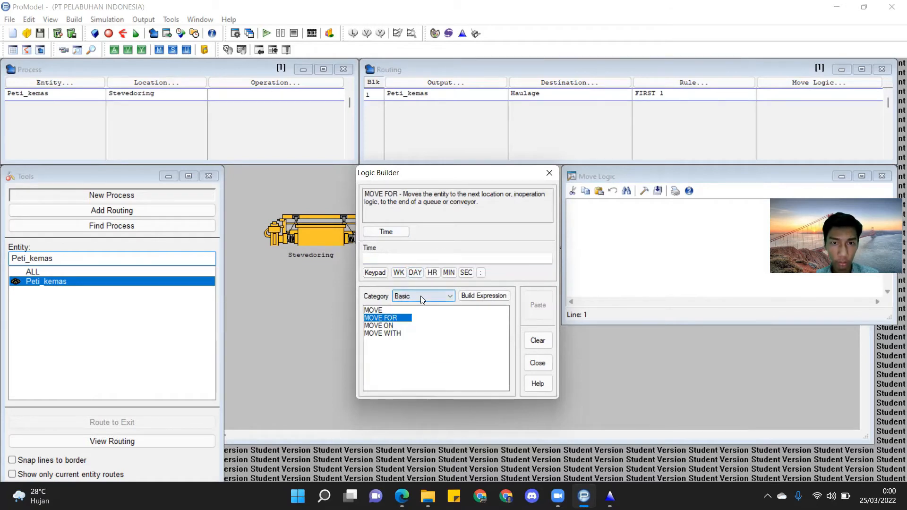
click(429, 261)
text(BI(14., 0.921))
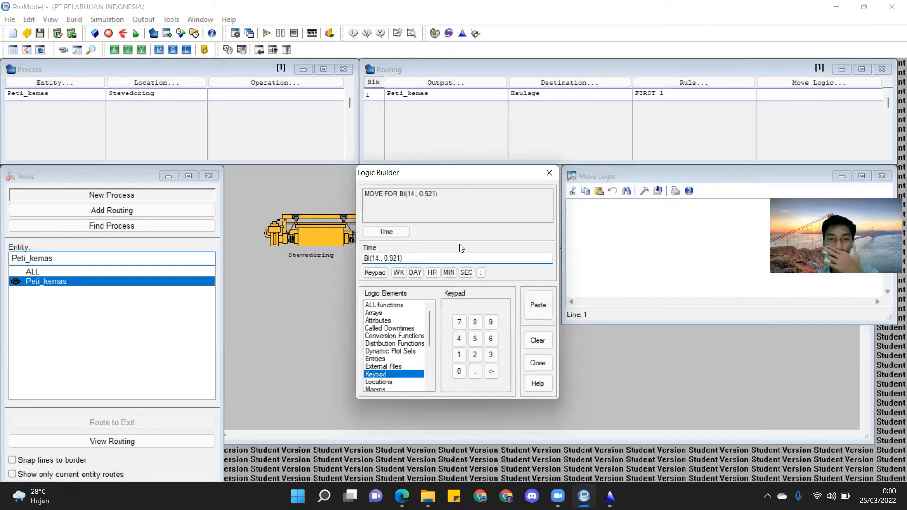
click(549, 301)
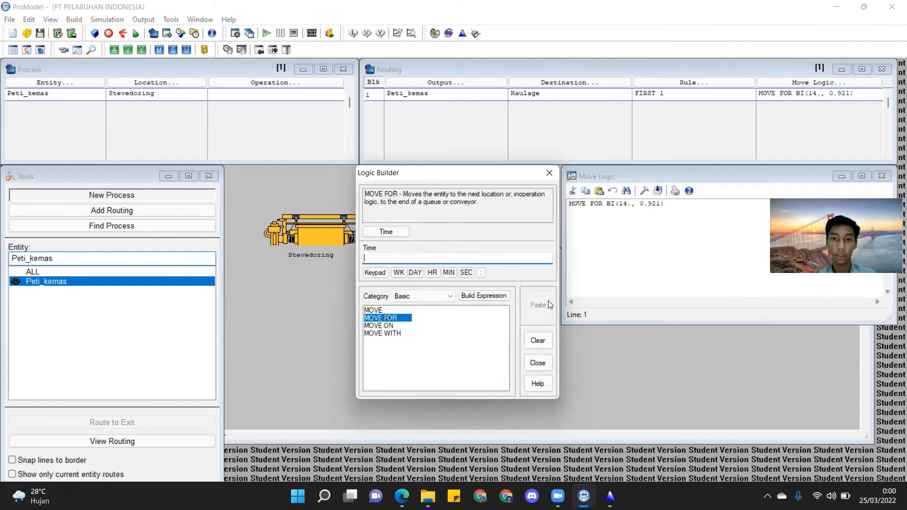
click(549, 173)
drag(655, 176, 475, 211)
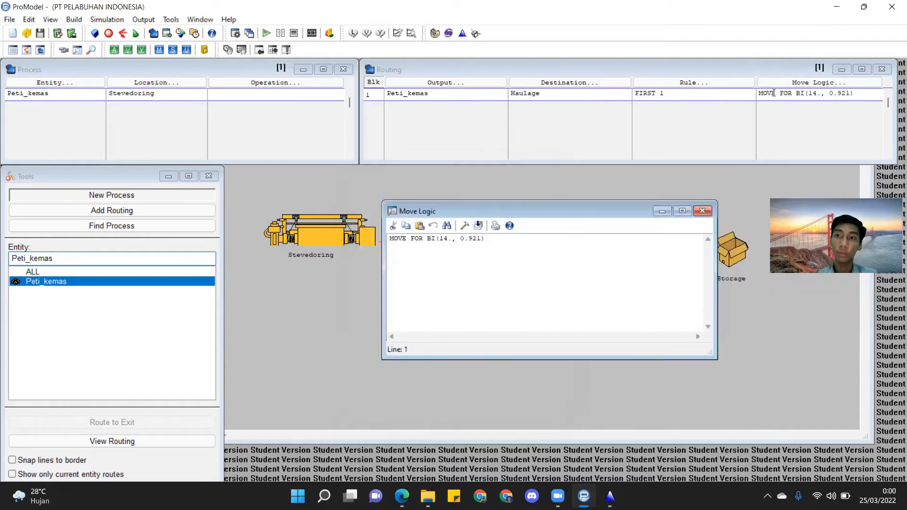
click(703, 211)
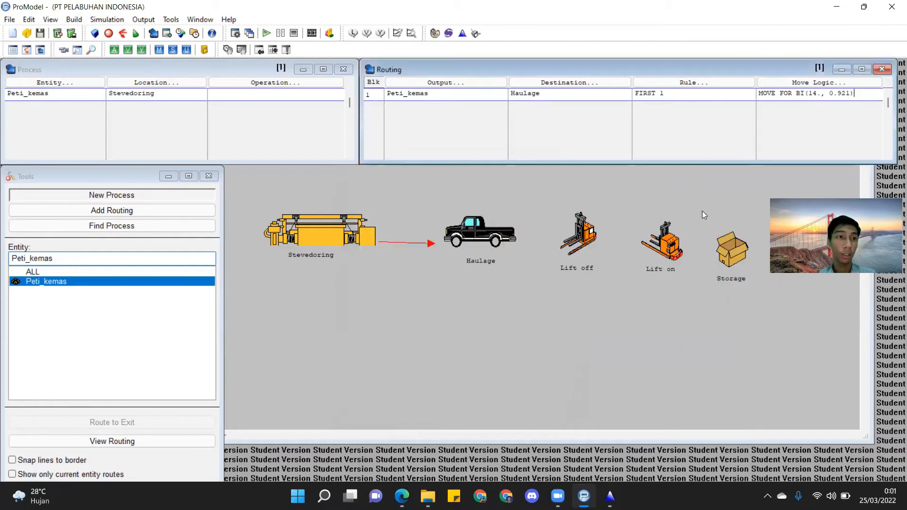
Add a second process record for entity Peti_kemas at location Haulage.
click(90, 93)
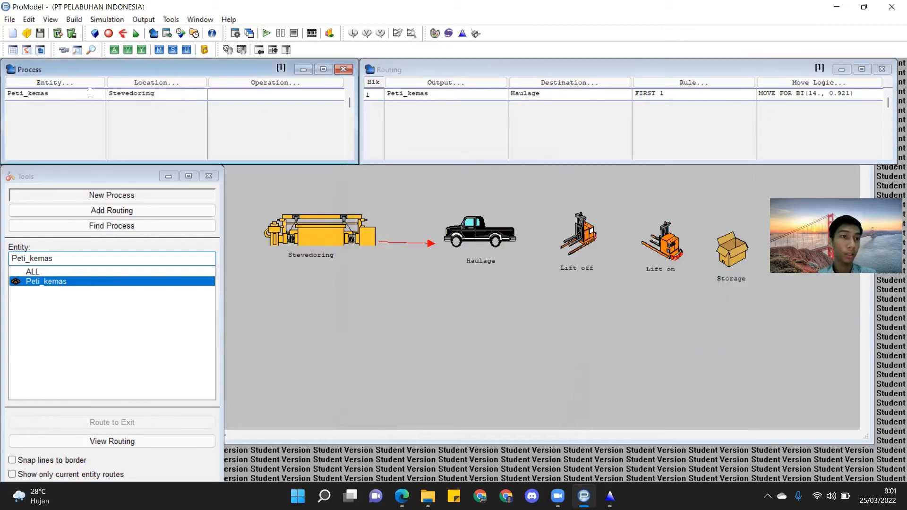
key(Return)
click(71, 81)
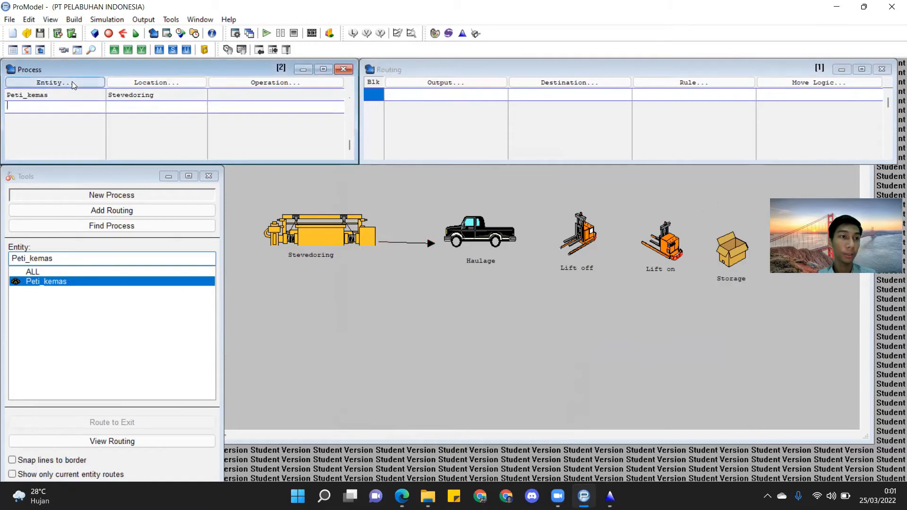
click(50, 228)
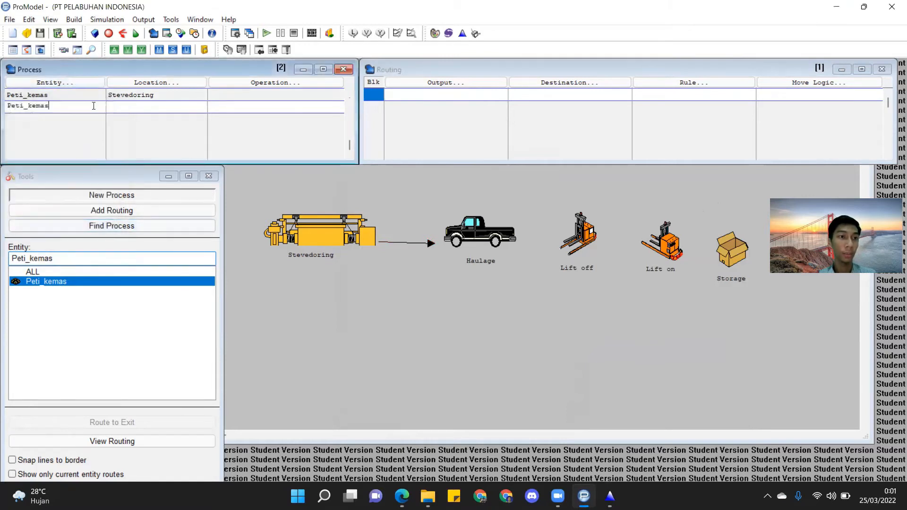
click(157, 83)
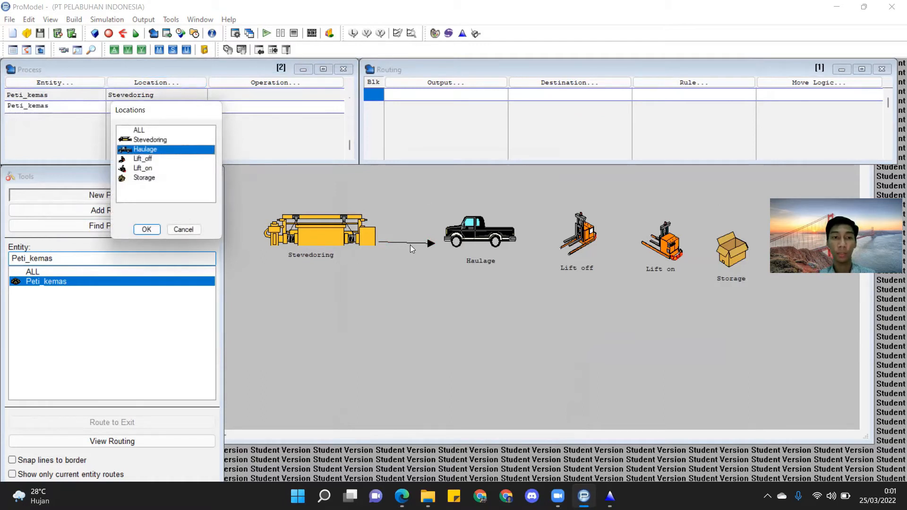
click(147, 229)
Route Peti_kemas as the output of Haulage to destination Lift_off and open that routing's move logic.
click(426, 82)
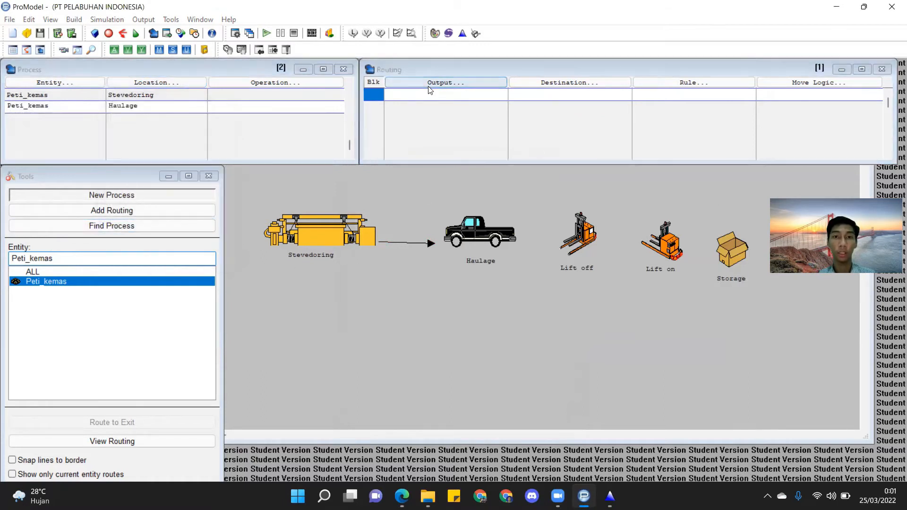
click(425, 217)
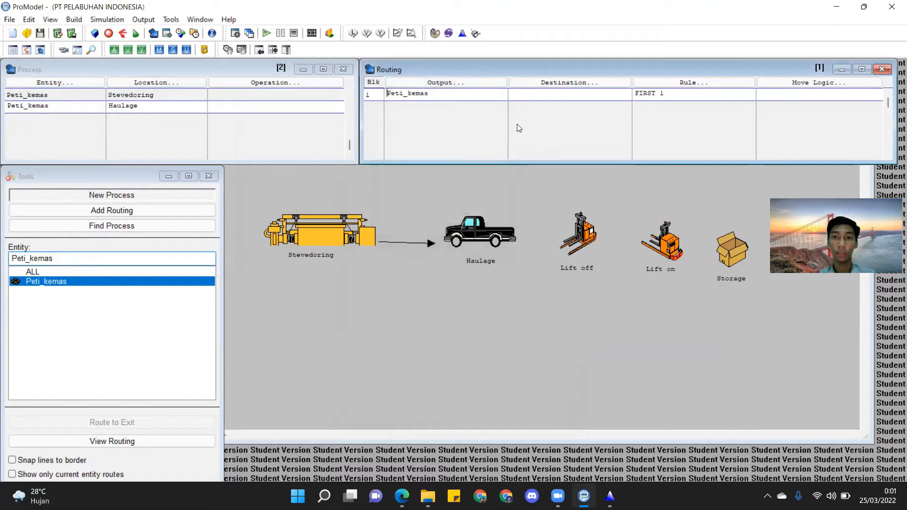
click(548, 83)
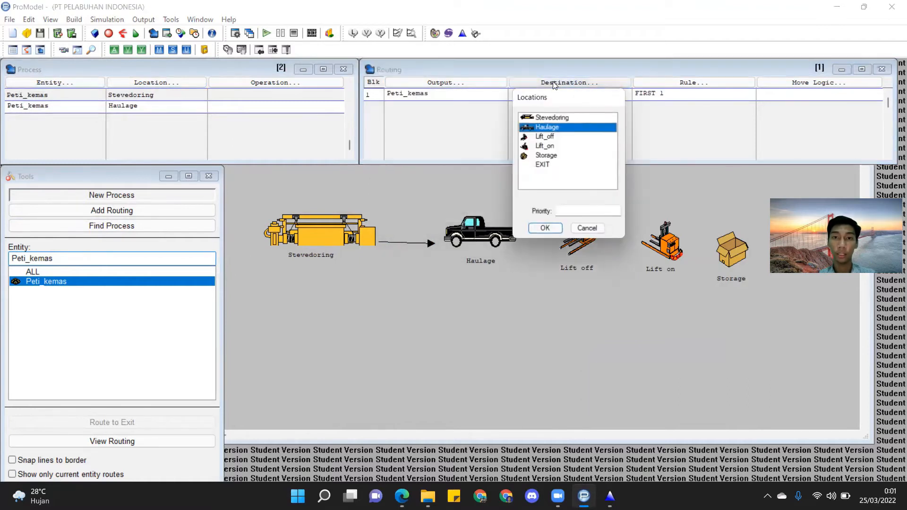
click(551, 137)
click(544, 228)
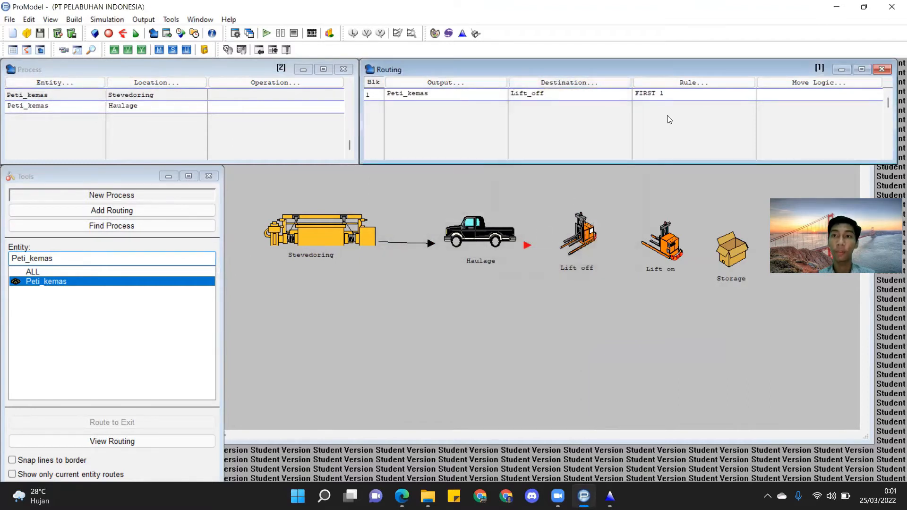
click(769, 84)
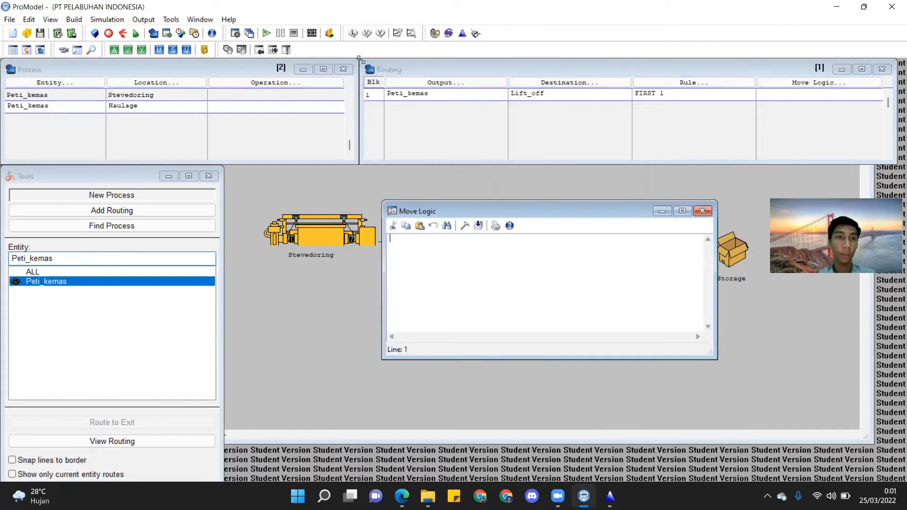
In a new Stat::Fit document, enter the Haulage to Lift_off data points 23, 20, 22, 23, 25, 23, 20, 22, 23, 25.
click(463, 34)
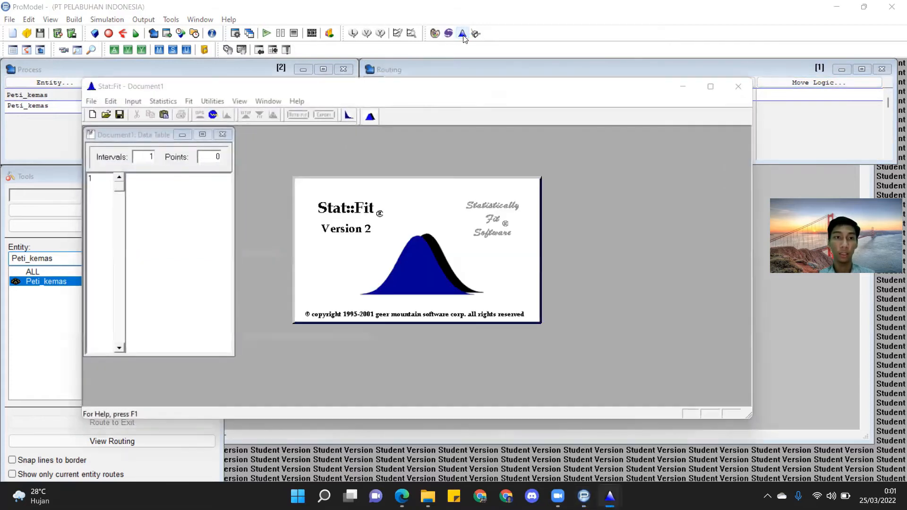
click(167, 179)
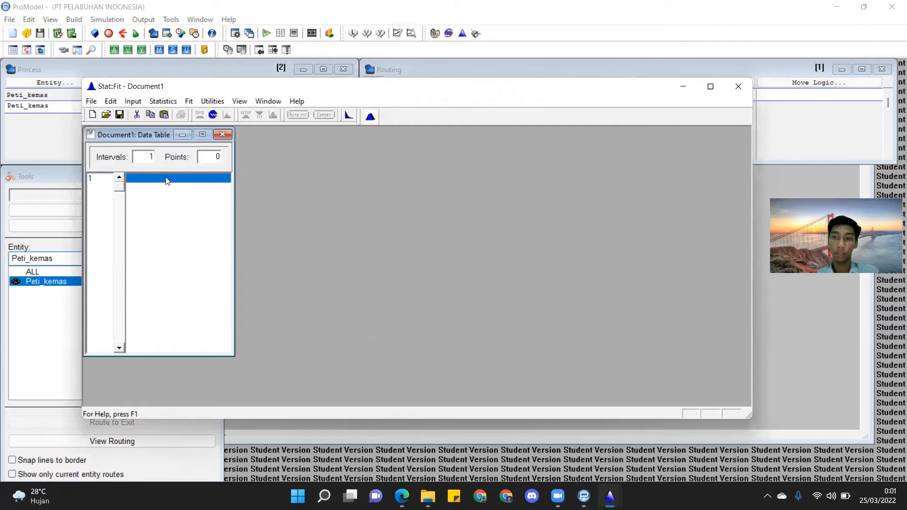
text(23)
key(Return)
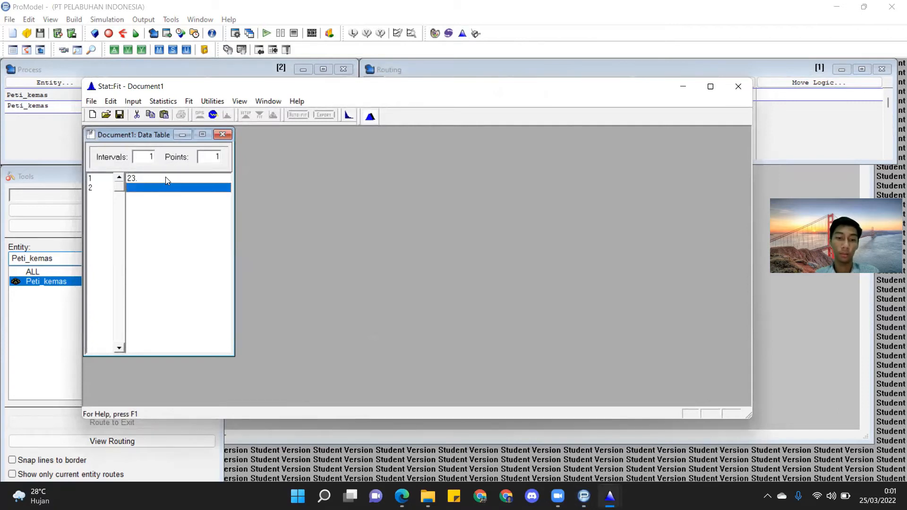
text(20)
key(Return)
text(22)
key(Return)
text(23)
key(Return)
text(25)
key(Return)
text(23)
key(Return)
text(20)
key(Return)
text(22)
key(Return)
text(23)
key(Return)
text(2)
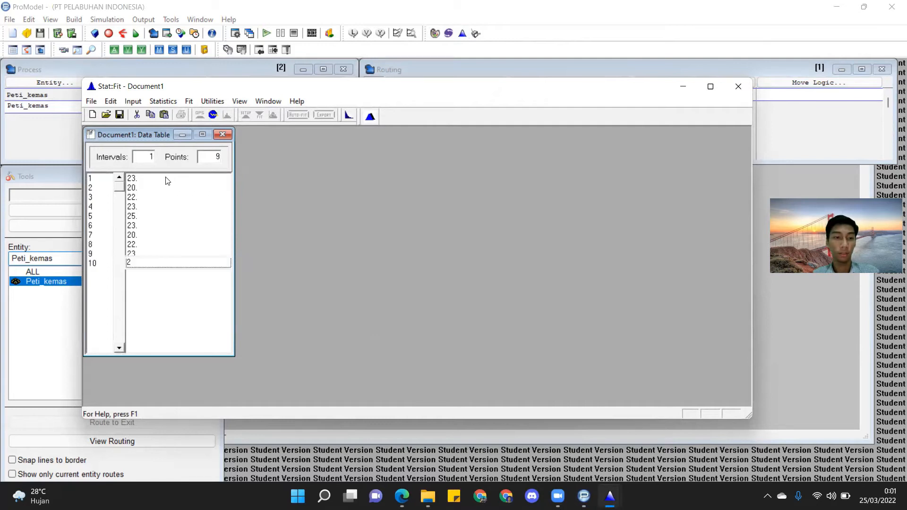
text(5)
key(Return)
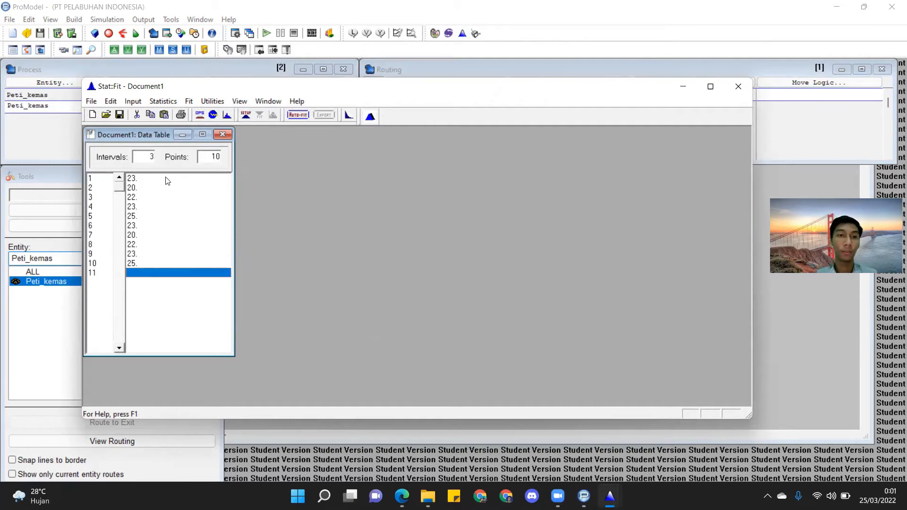
Run Auto::Fit on the Haulage to Lift_off data using discrete distributions.
click(295, 115)
click(226, 192)
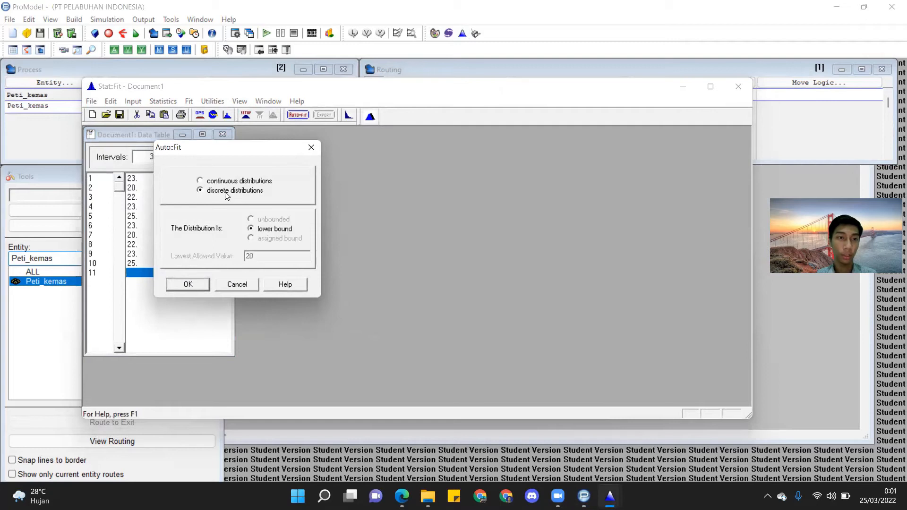
click(188, 284)
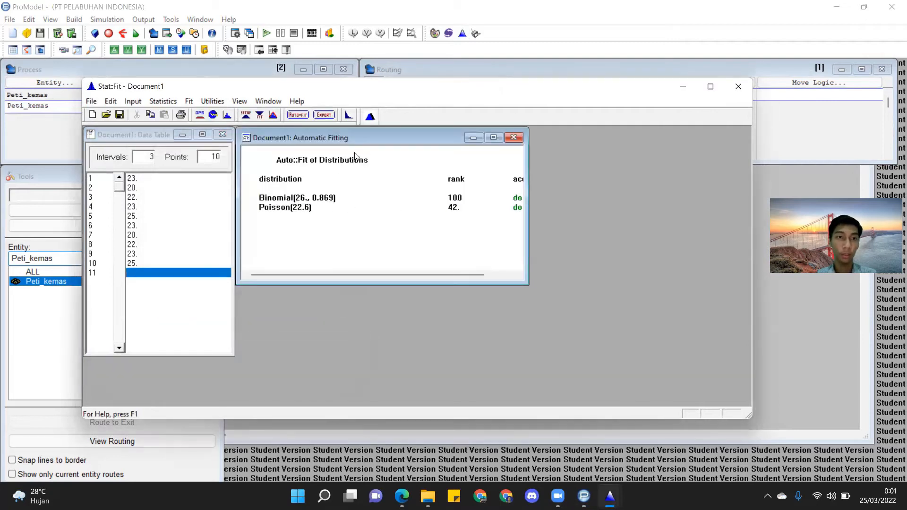
Export the fitted Binomial distribution for Haulage to Lift_off to the clipboard in ProModel format.
click(323, 115)
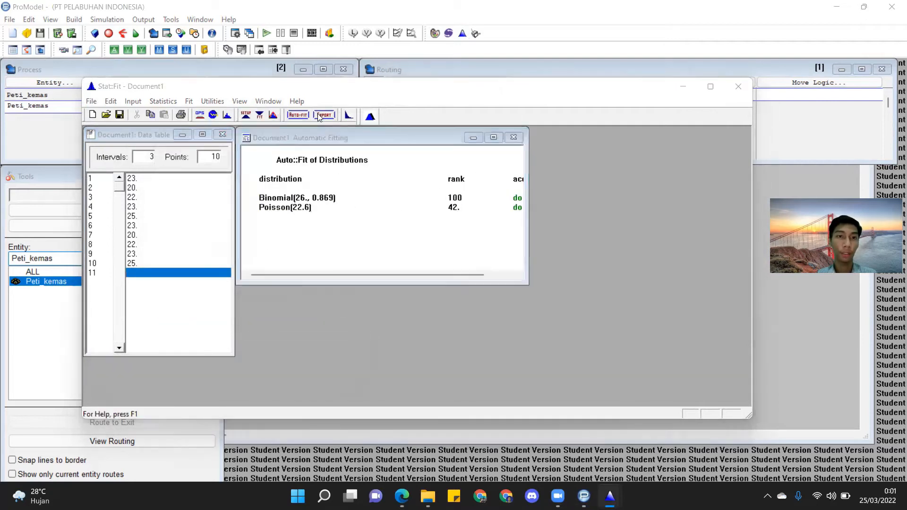
click(228, 178)
scroll(212, 208, up, 3)
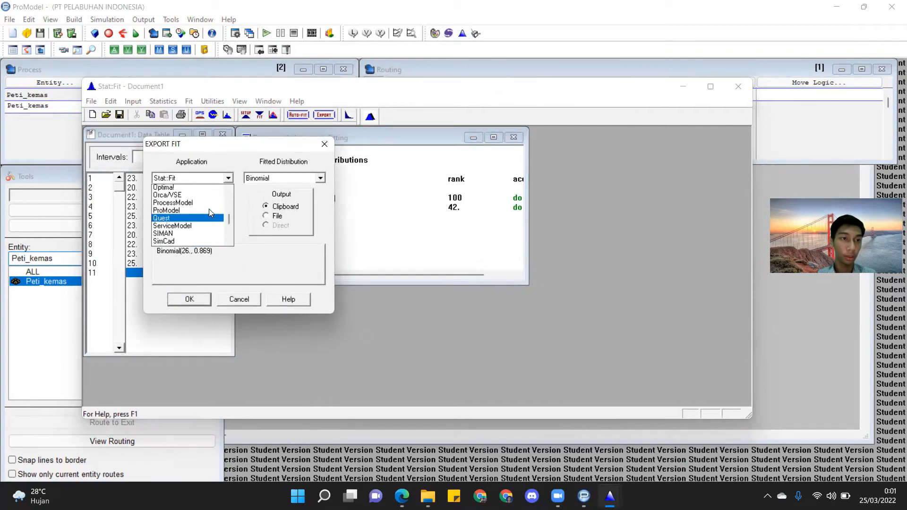
click(209, 210)
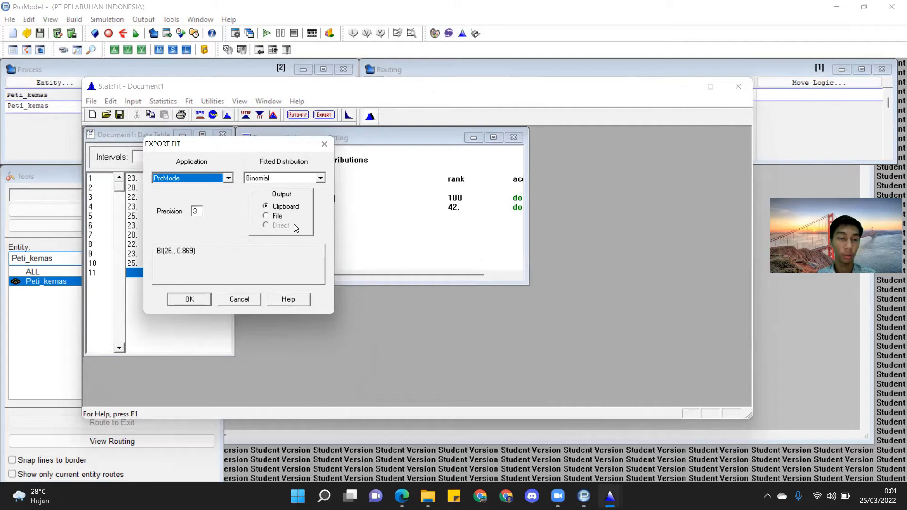
click(188, 301)
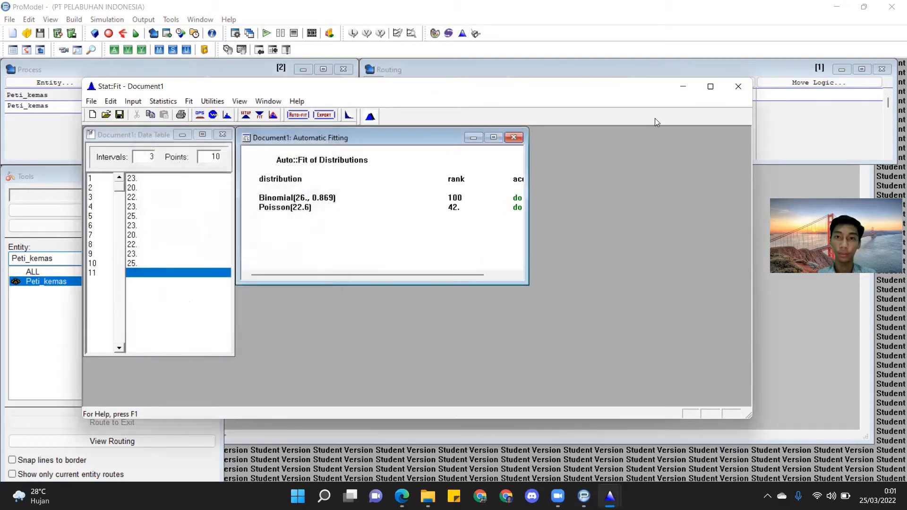
Back in ProModel, move the layout window clear of the routing table and reopen the Haulage to Lift_off move logic.
click(759, 189)
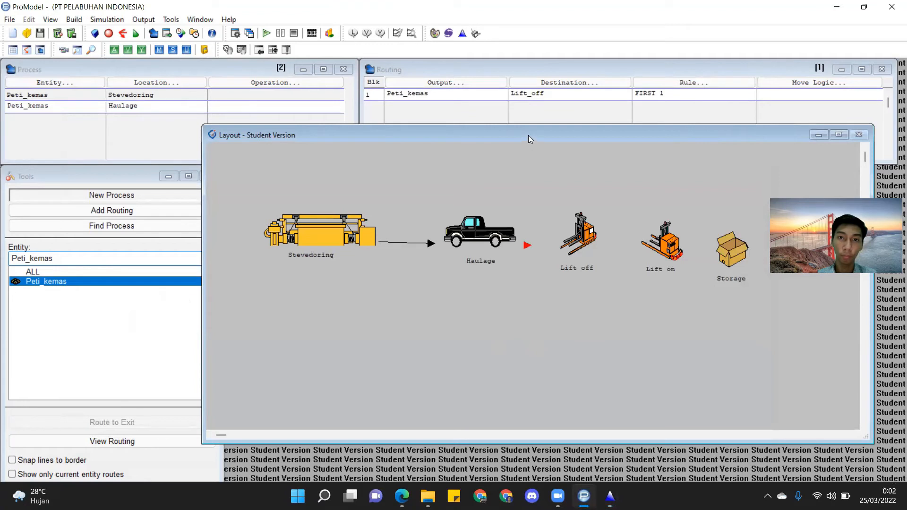
drag(526, 139, 558, 170)
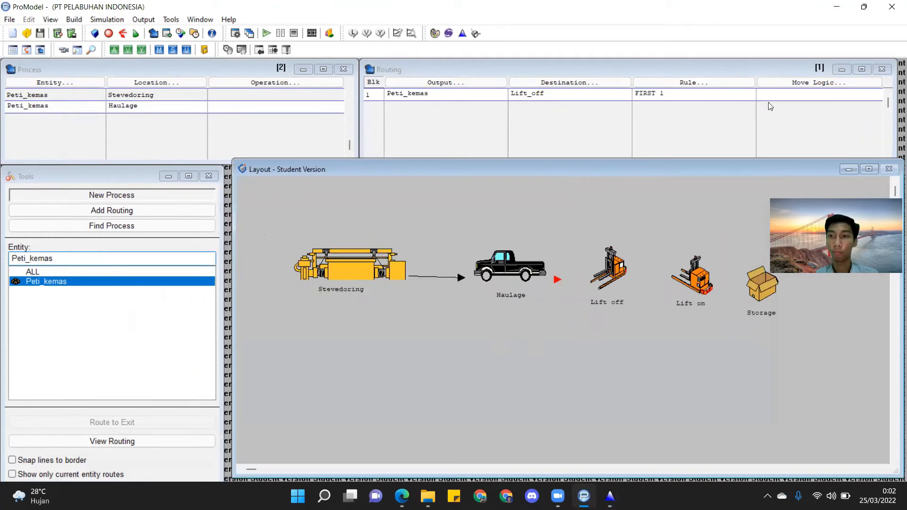
click(784, 103)
double_click(789, 97)
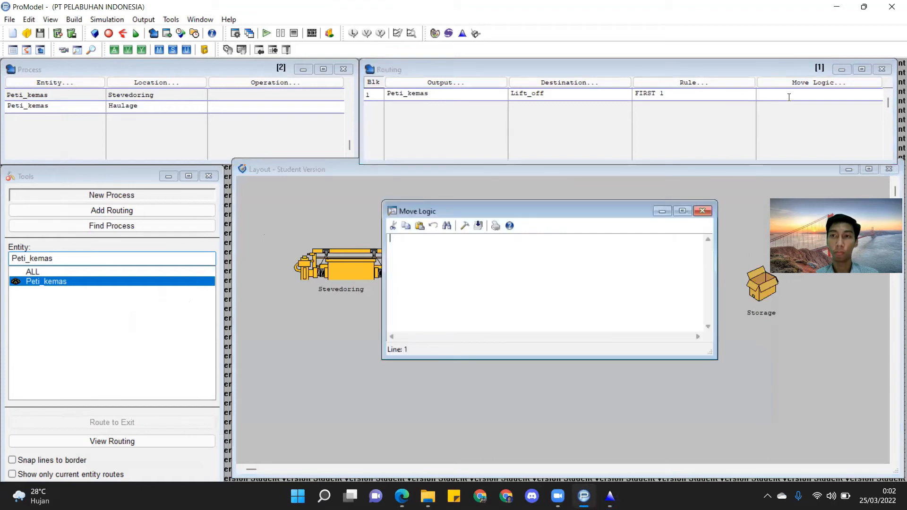
click(703, 211)
double_click(789, 95)
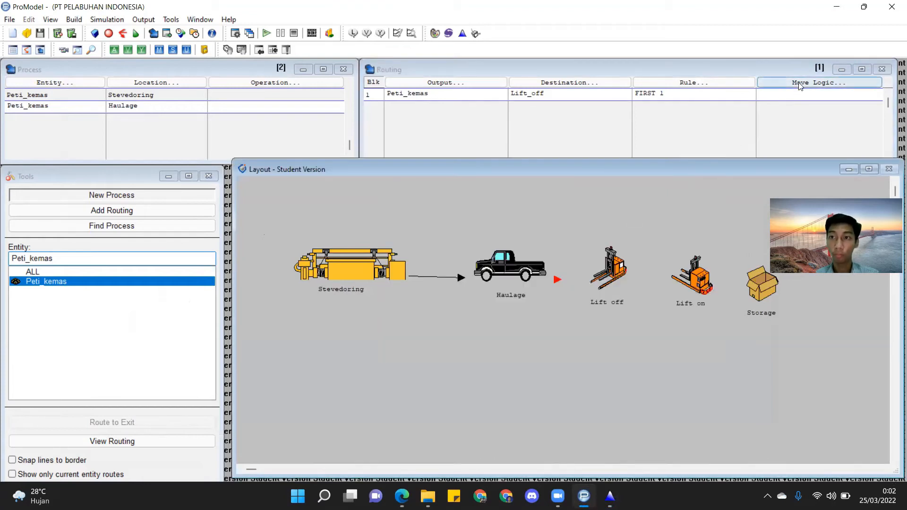
Build the move logic MOVE FOR BI(26., 0.869) for the Haulage to Lift_off routing and close the logic window.
click(465, 227)
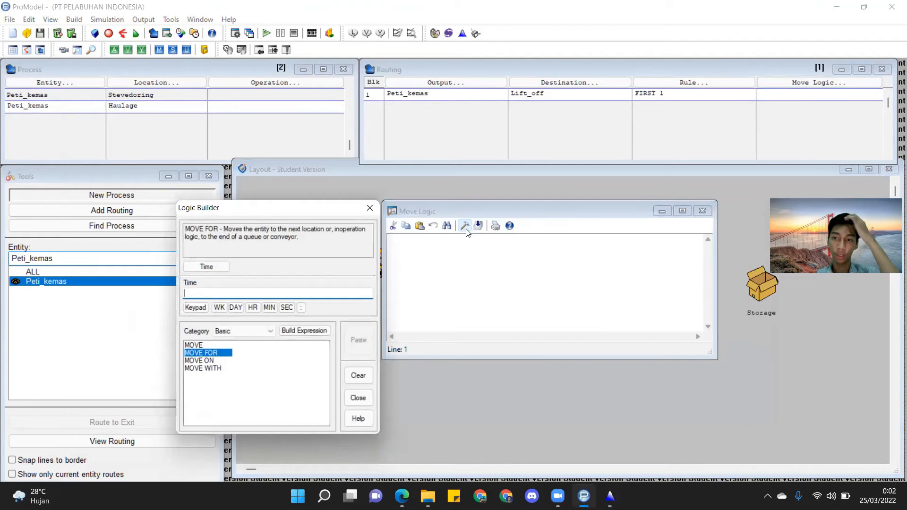
click(226, 293)
text(BI(26., 0.869))
click(357, 341)
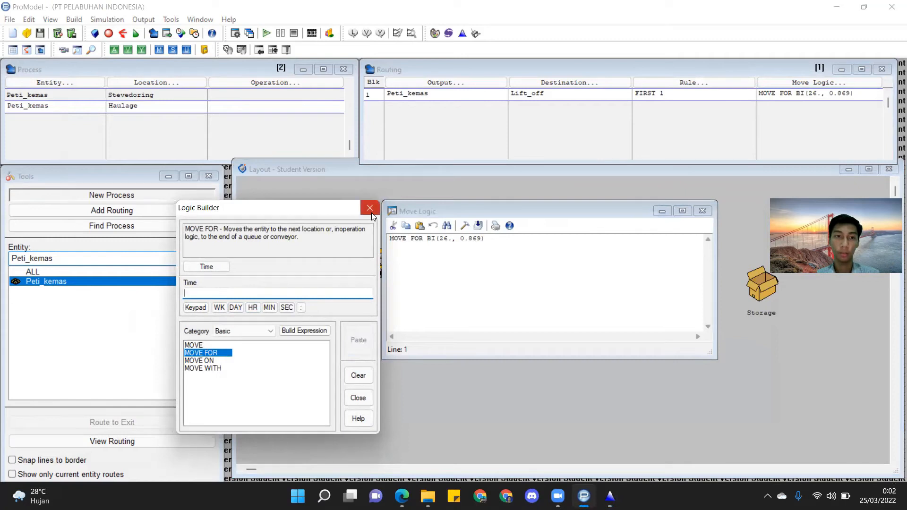
click(701, 212)
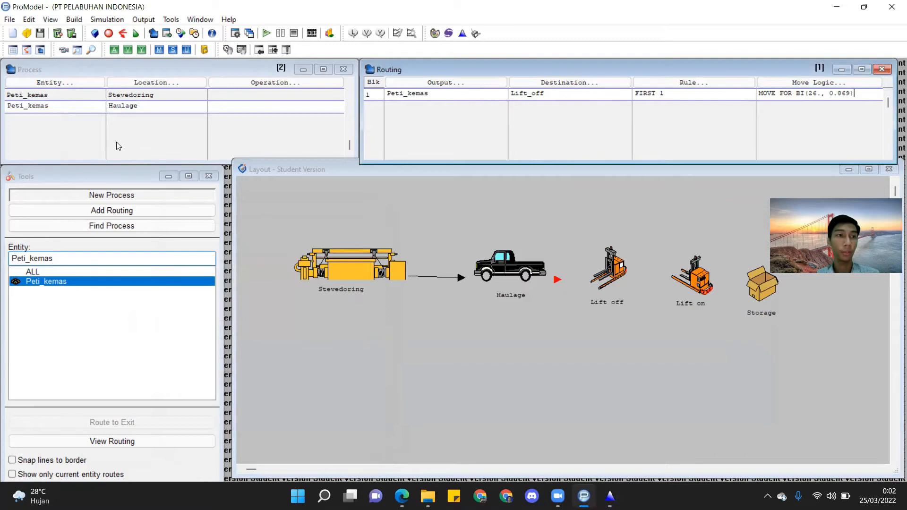
Add a third process record for entity Peti_kemas at location Lift_off.
click(67, 108)
key(Return)
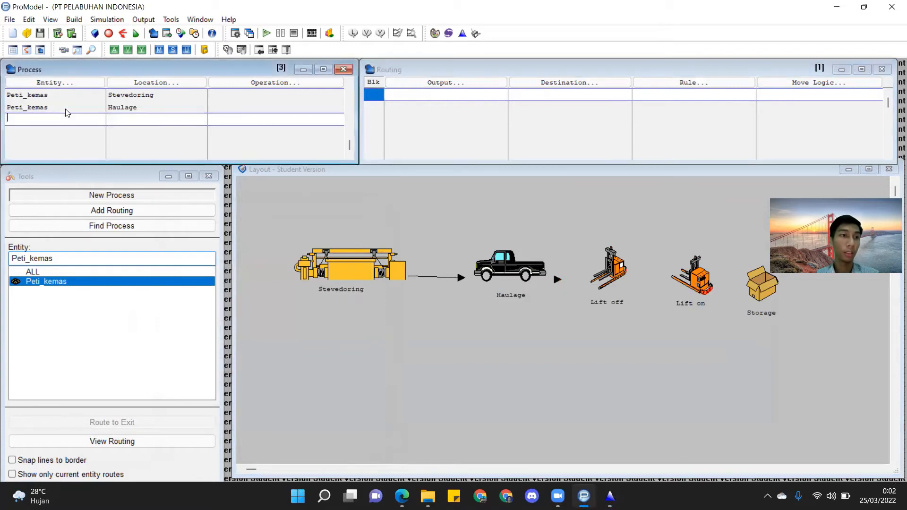
click(58, 83)
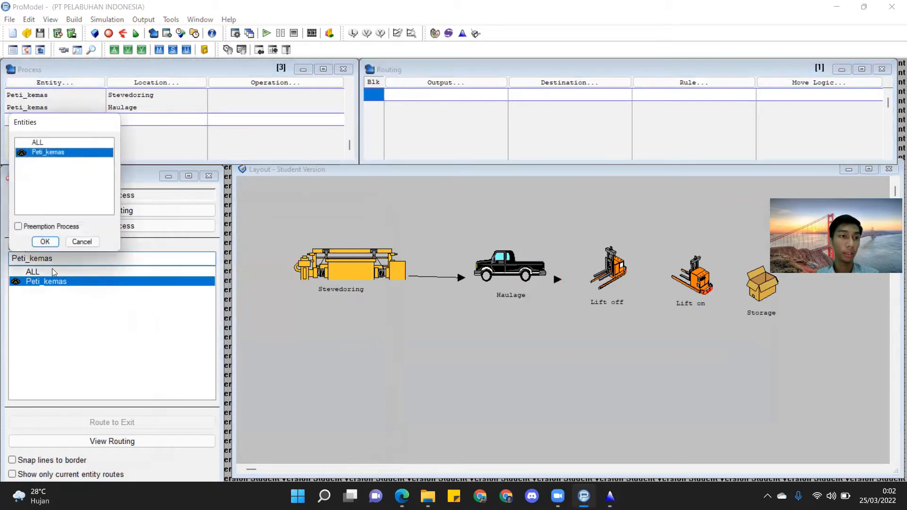
click(44, 241)
click(163, 85)
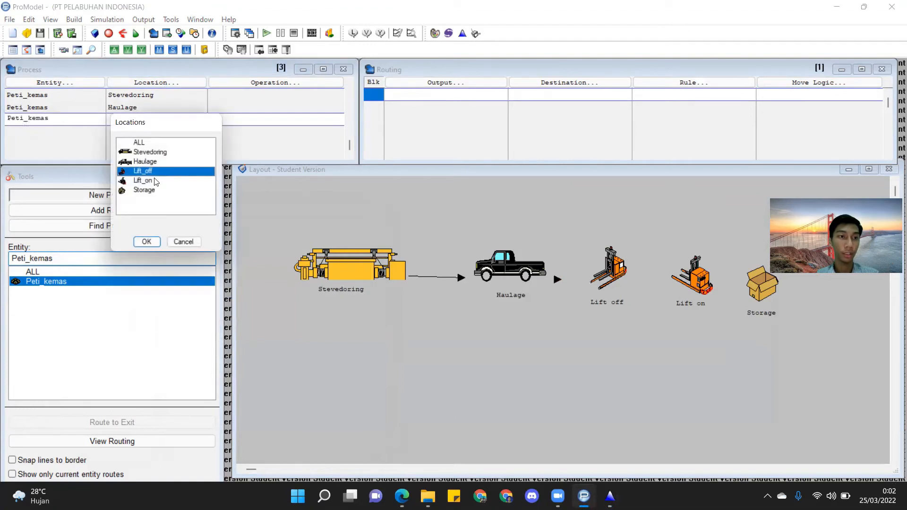
click(149, 241)
Route Peti_kemas as the output of Lift_off to destination Lift_on and open that routing's move logic.
click(445, 83)
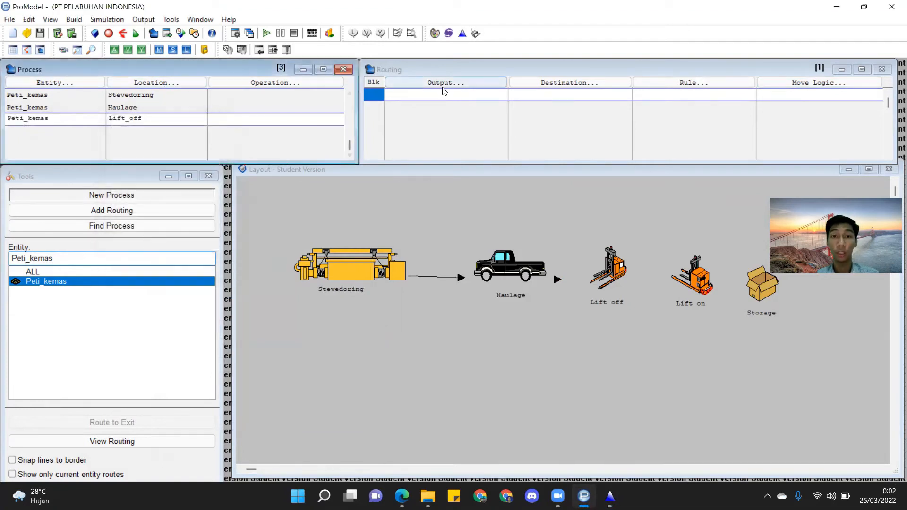
click(423, 212)
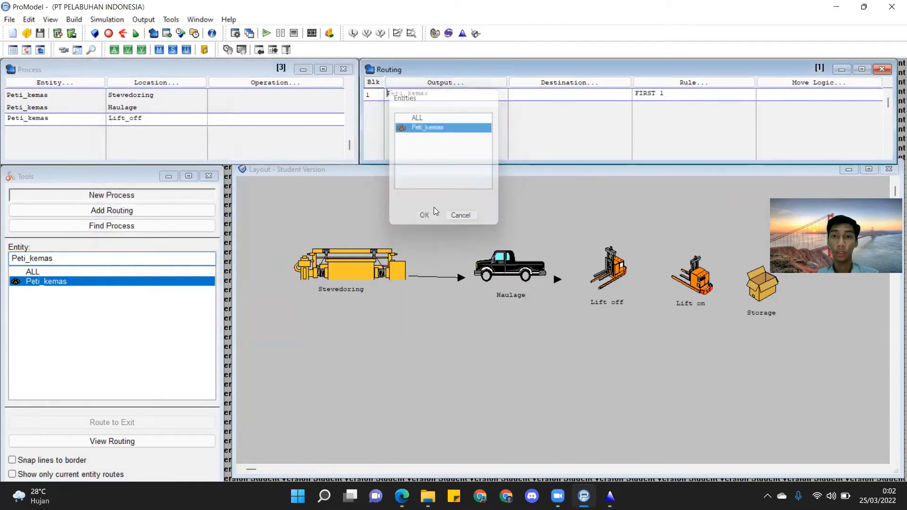
click(556, 88)
click(541, 148)
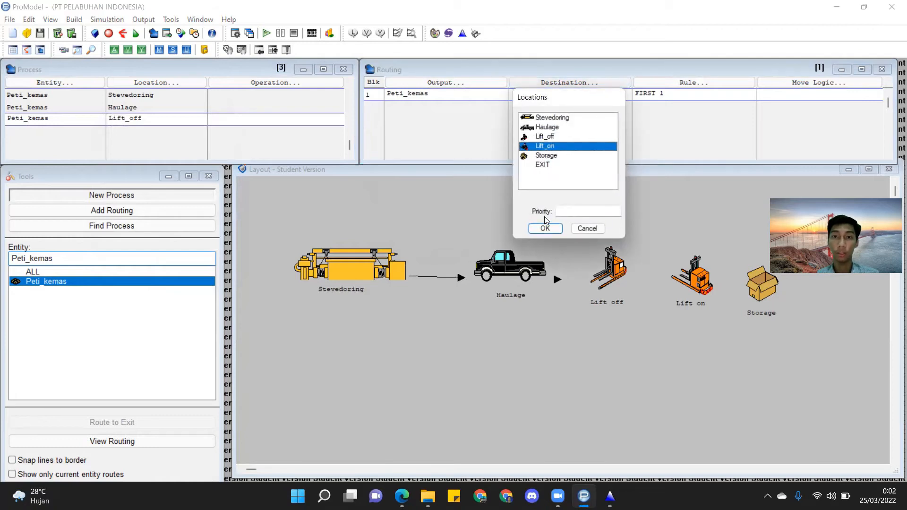
click(545, 228)
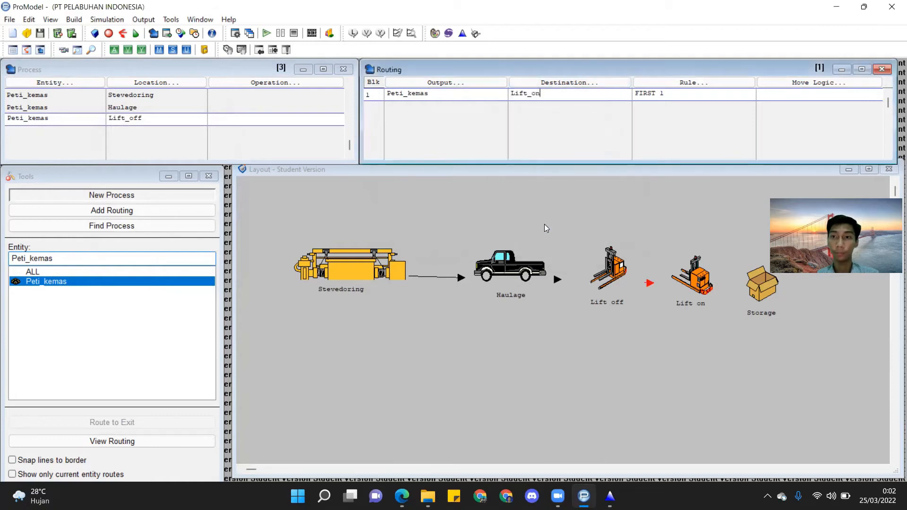
click(781, 85)
In a new Stat::Fit document, enter the Lift_off to Lift_on data points 21, 20, 22, 23, 20, 21, 20, 22, 23, 20.
click(463, 33)
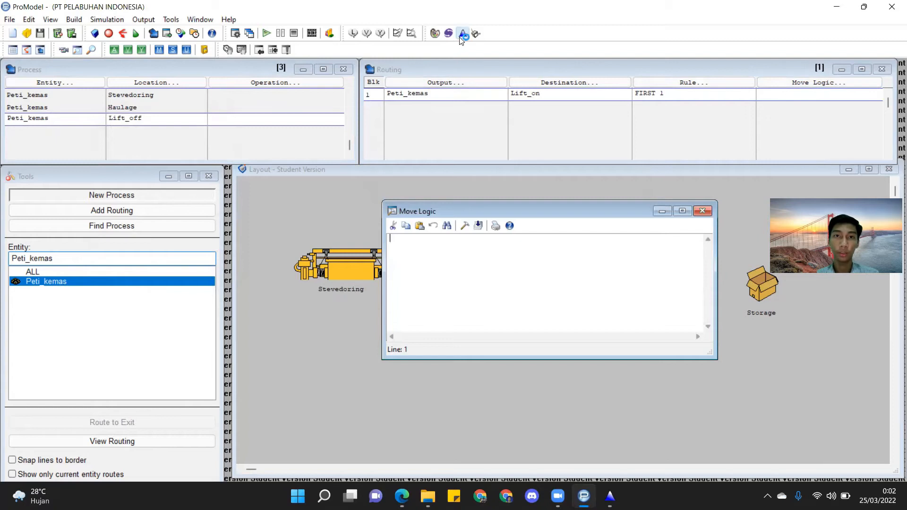
click(190, 197)
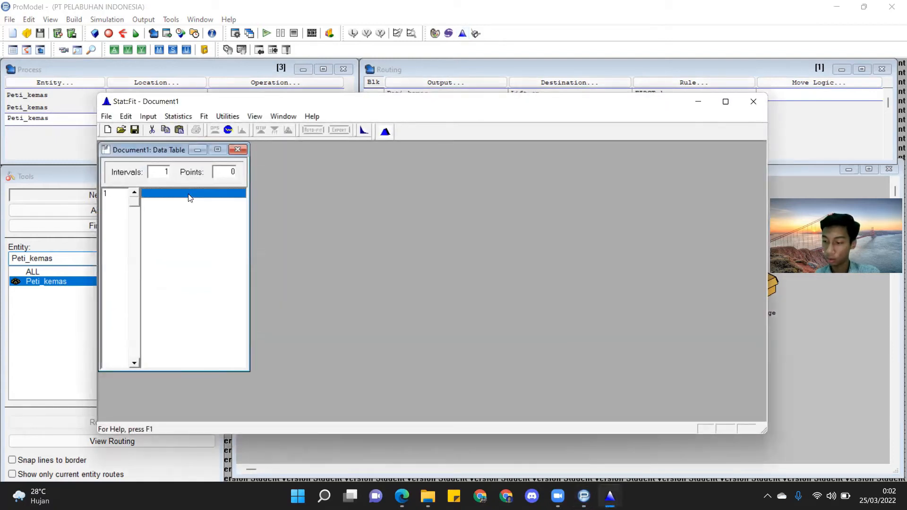
text(21)
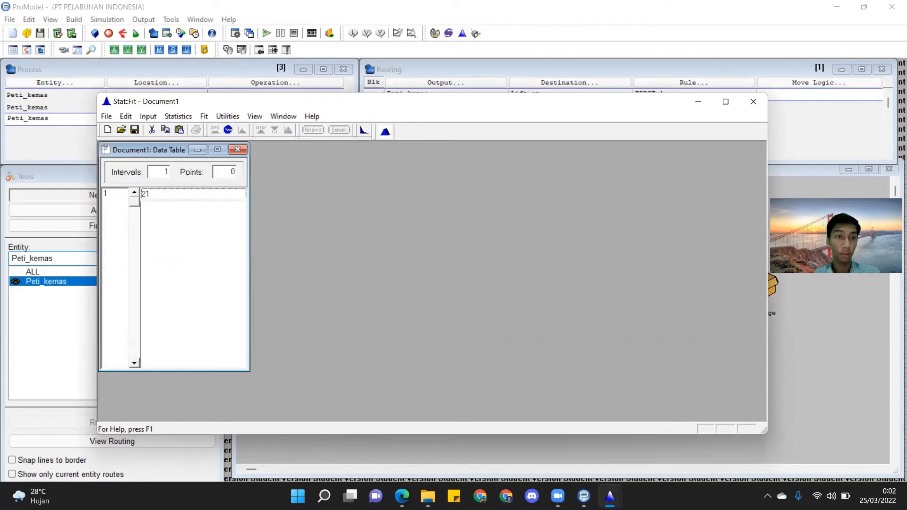
key(Return)
text(20)
key(Return)
text(22)
key(Return)
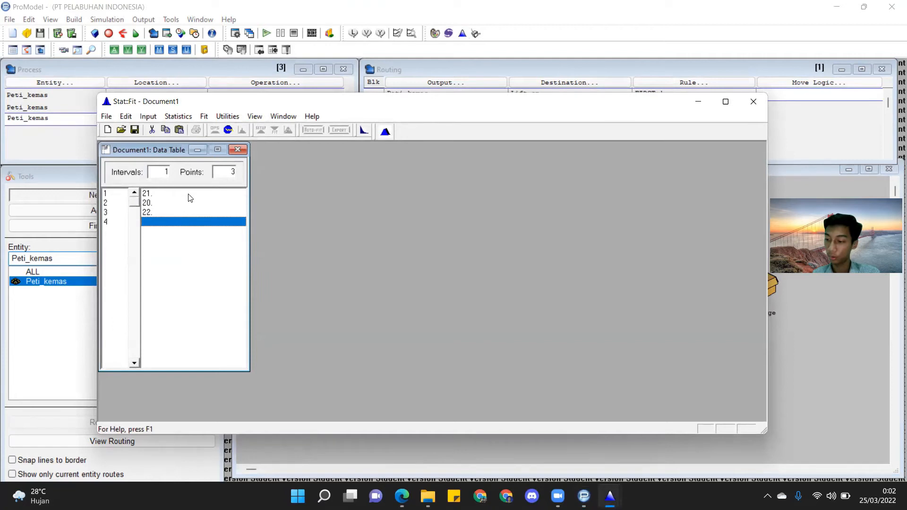
text(23)
key(Return)
text(20)
key(Return)
text(21)
key(Return)
text(20)
key(Return)
text(22)
key(Return)
text(2)
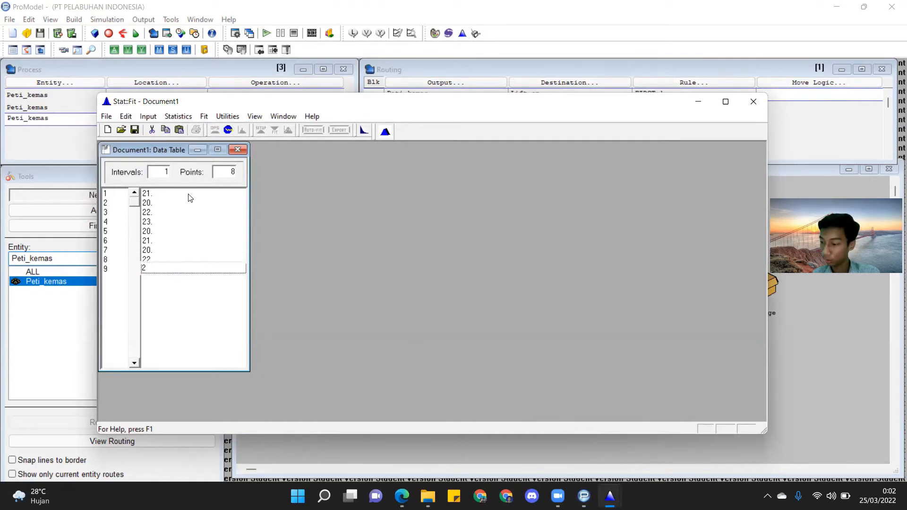
text(3)
key(Return)
text(20)
key(Return)
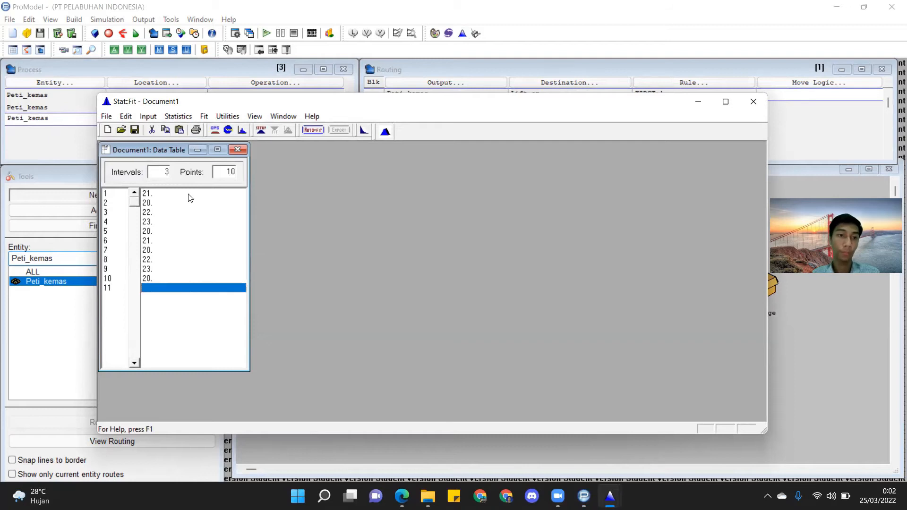
Run Auto::Fit on the Lift_off to Lift_on data using discrete distributions.
click(312, 130)
click(234, 208)
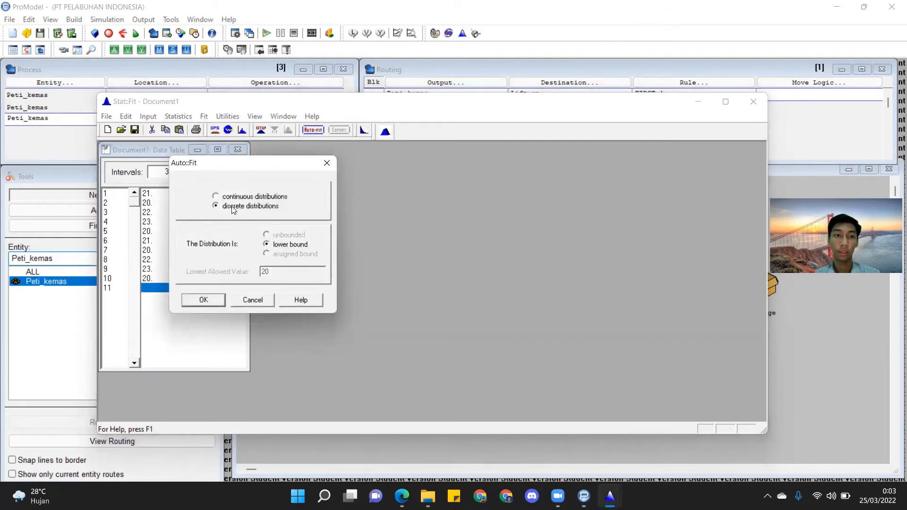
click(204, 299)
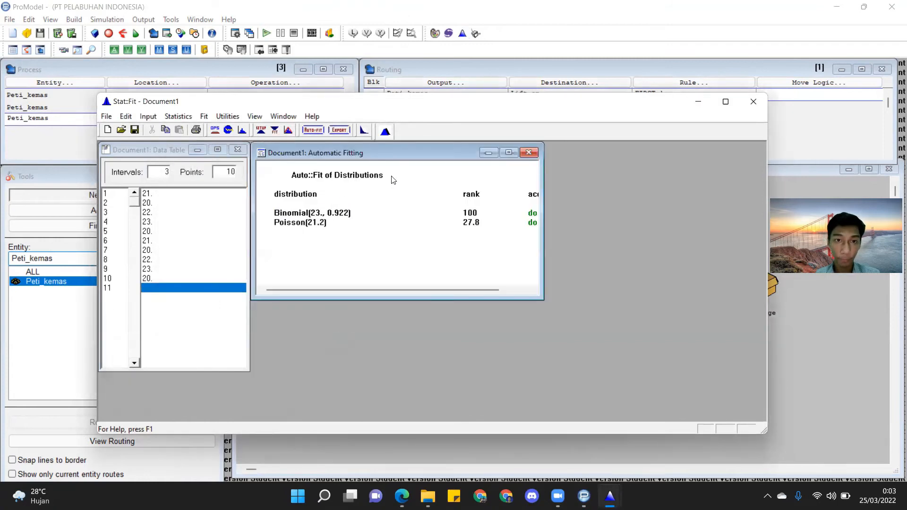
Export the fitted Binomial distribution for the Lift_off to Lift_on data to the clipboard in ProModel format.
click(339, 130)
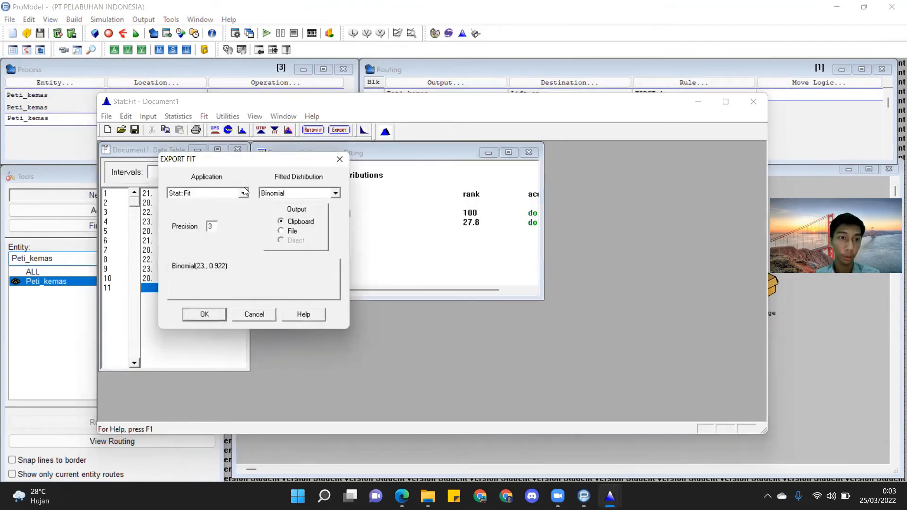
click(243, 192)
scroll(225, 223, up, 4)
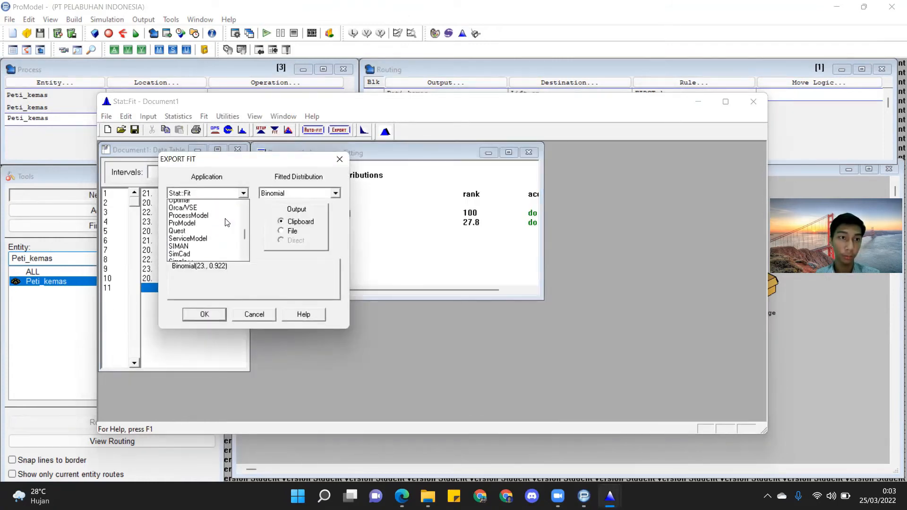
click(224, 227)
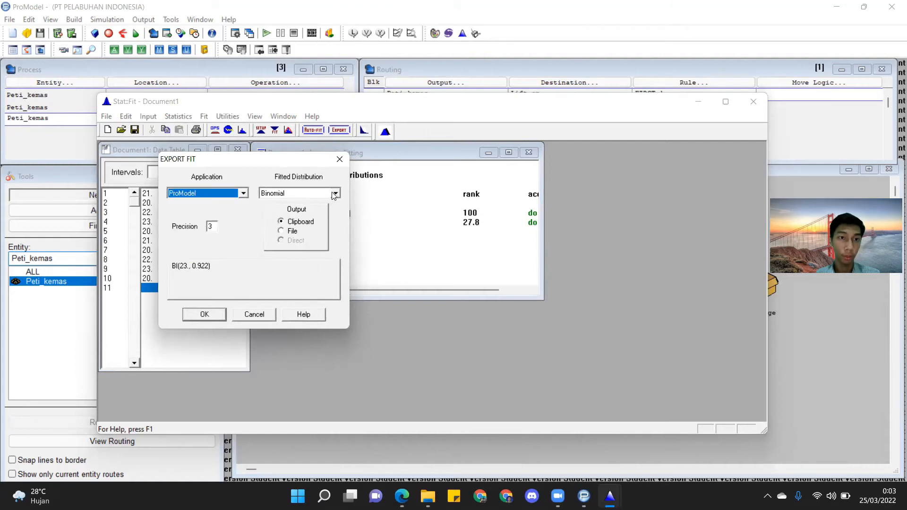
click(209, 316)
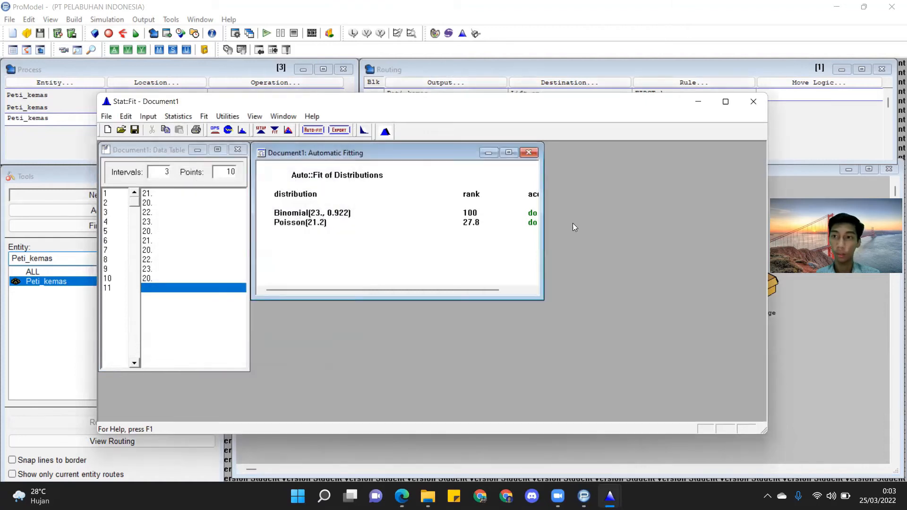
Set the move logic of the Lift_off to Lift_on routing to MOVE FOR BI(23., 0.922) with the Logic Builder.
click(820, 82)
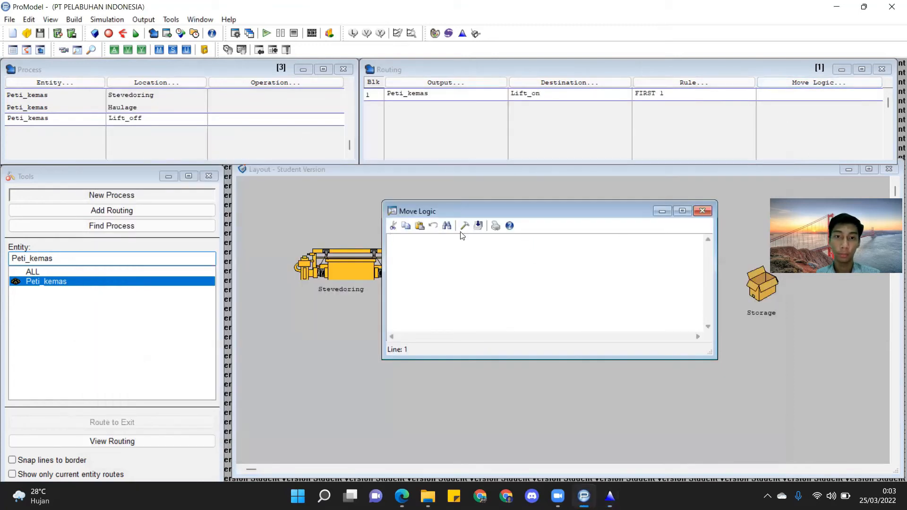
click(464, 226)
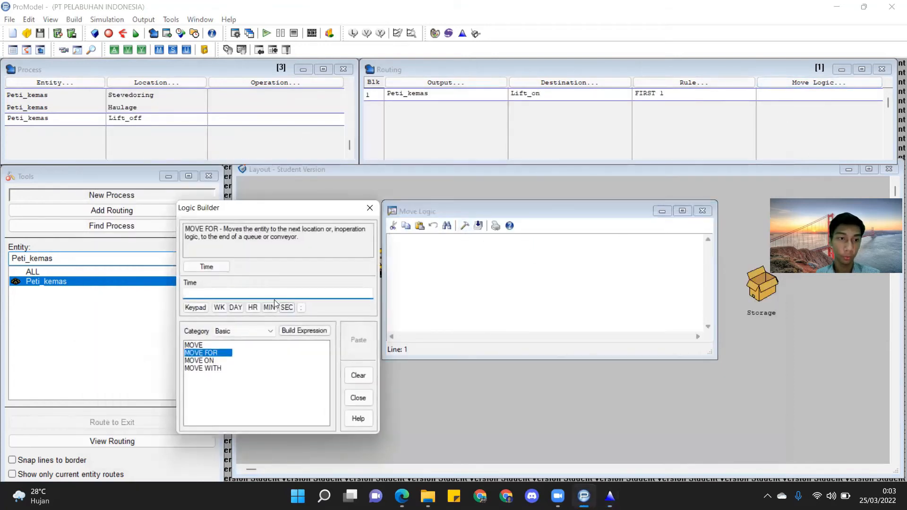
text(BI(23., 0.922))
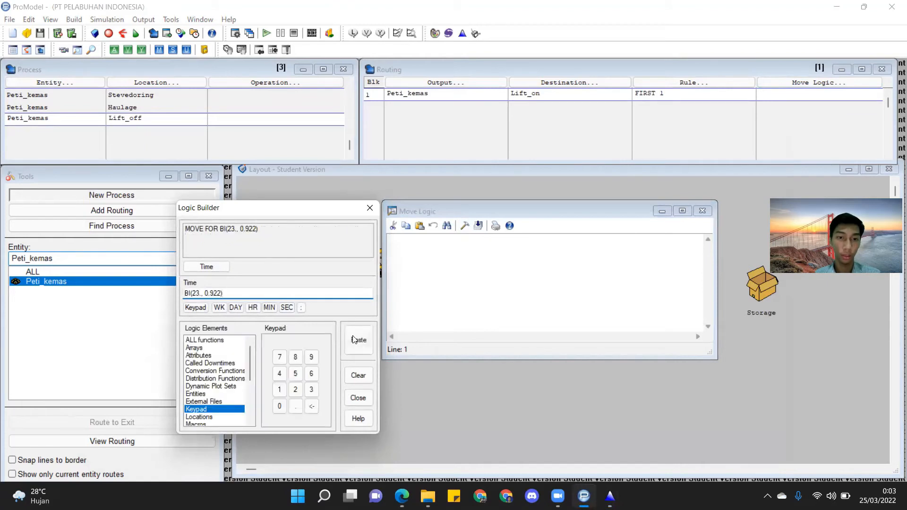
click(356, 340)
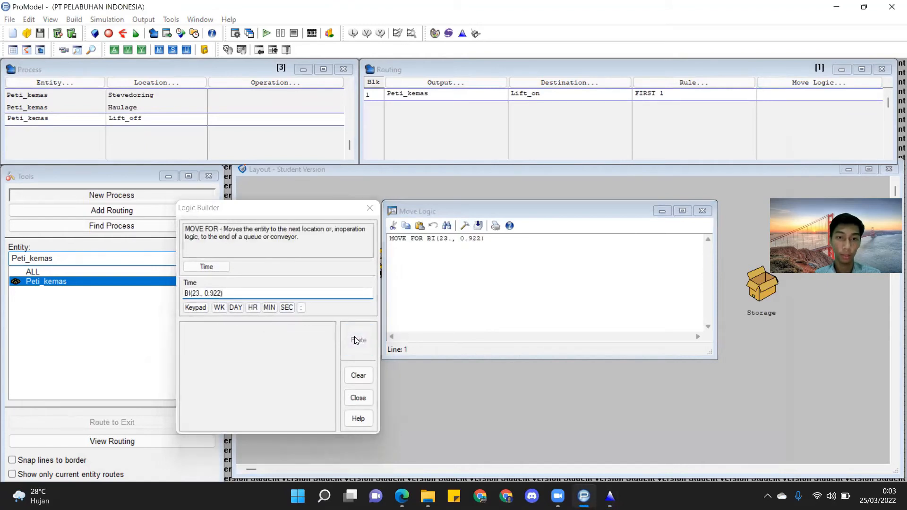
click(703, 211)
Add a fourth process record for entity Peti_kemas at location Lift_on.
click(61, 82)
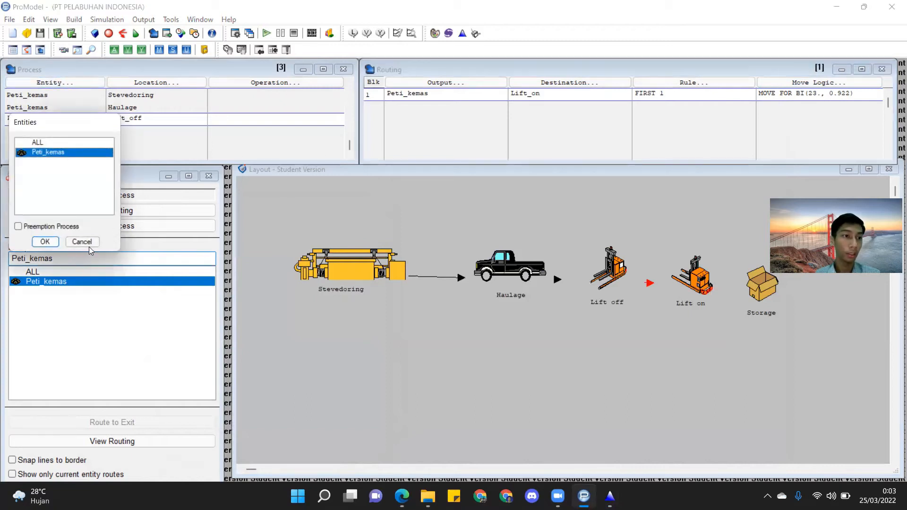
click(88, 244)
click(51, 128)
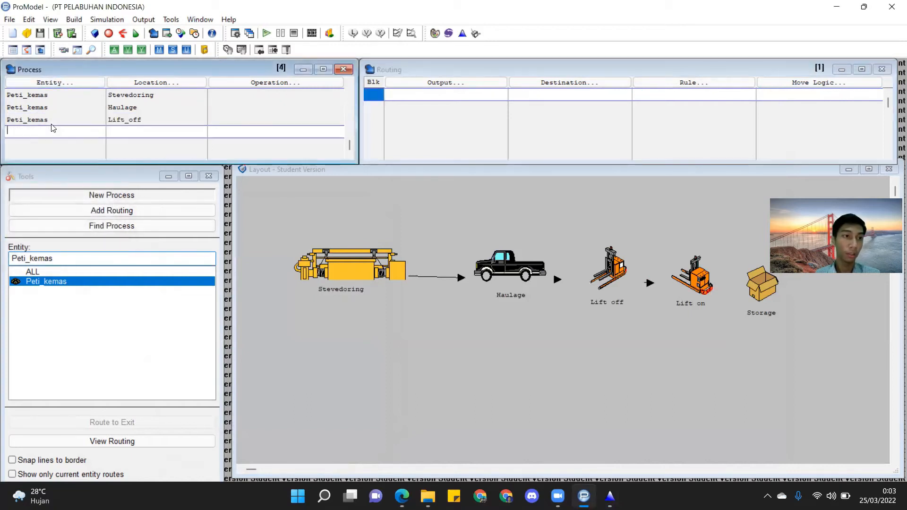
click(67, 82)
click(45, 253)
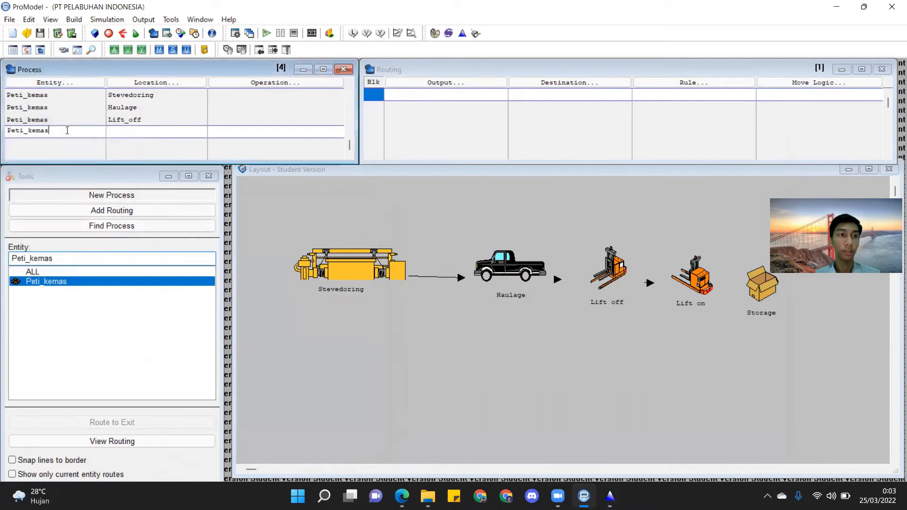
click(173, 82)
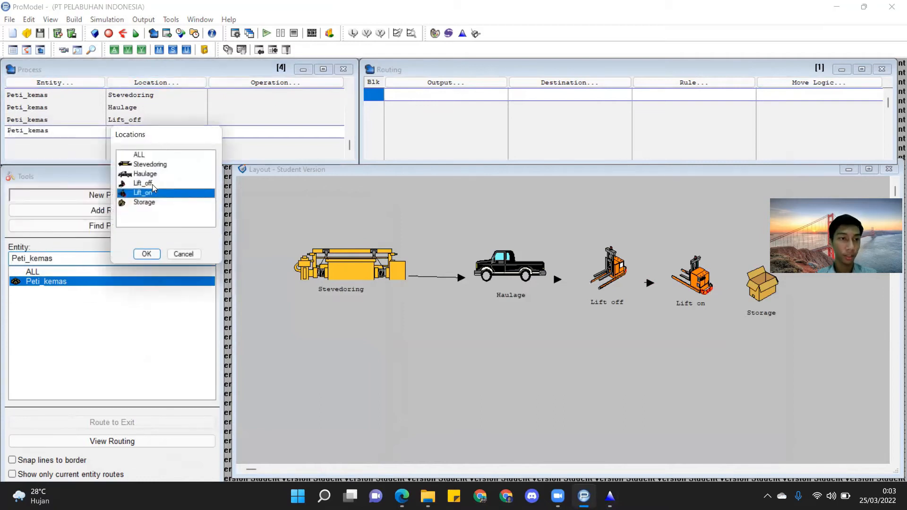
click(146, 254)
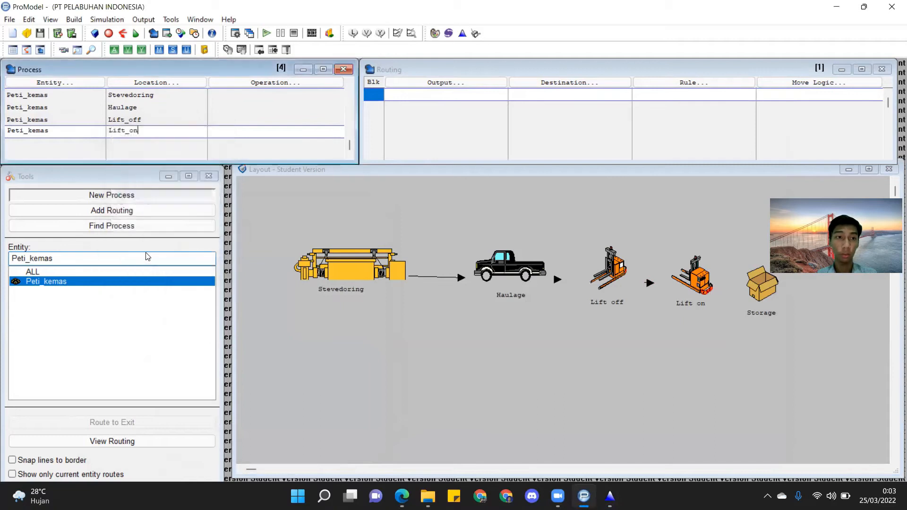
Route Peti_kemas as the output of Lift_on to destination Storage and open that routing's move logic.
click(435, 88)
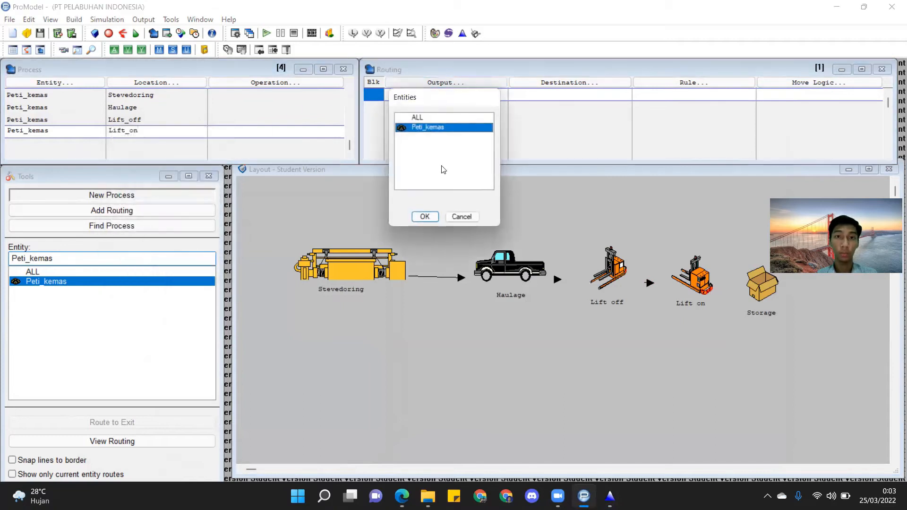
click(428, 216)
click(544, 83)
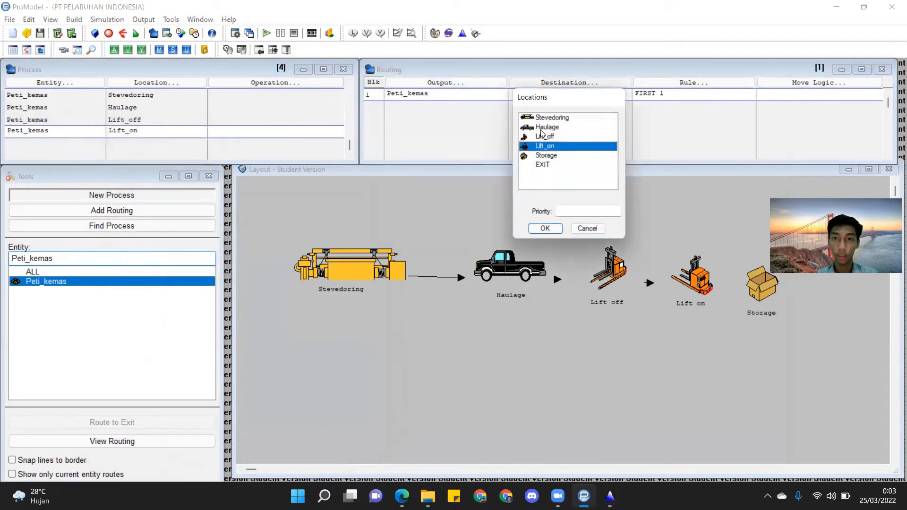
click(540, 155)
click(542, 229)
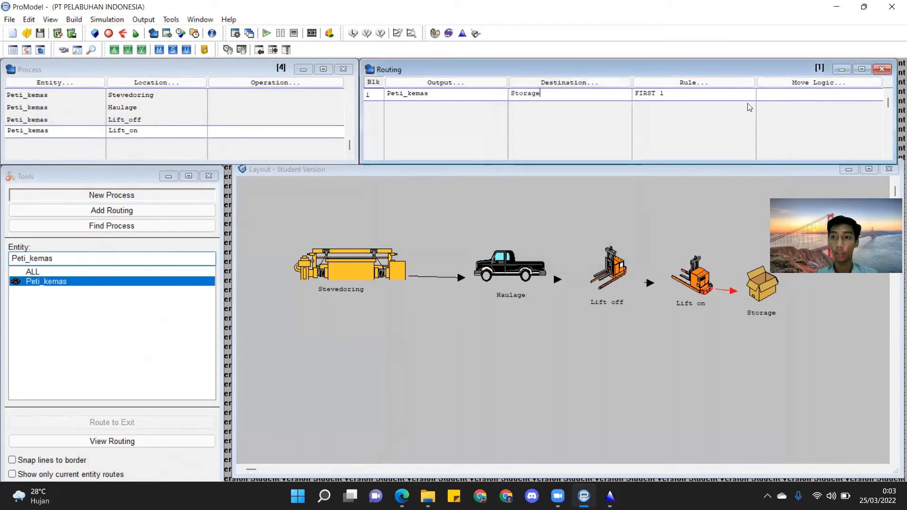
click(773, 83)
In a new Stat::Fit document, enter the Lift_on to Storage data points 34, 36, 38, 37, 35, 34, 36, 38, 37, 35.
click(462, 33)
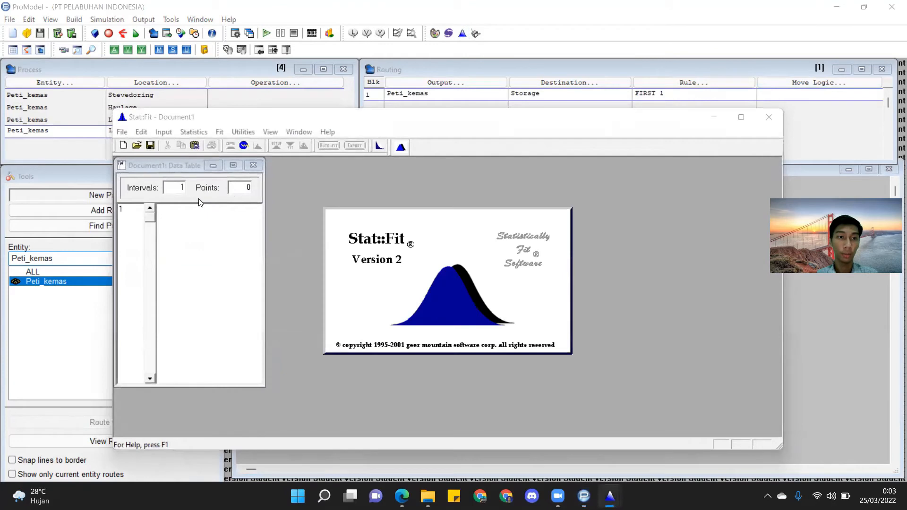
click(187, 209)
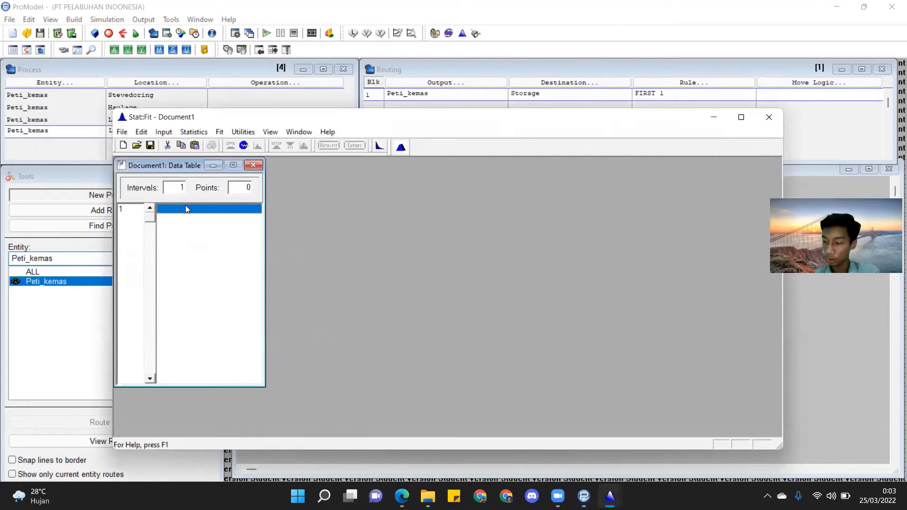
text(34)
key(Return)
text(36)
key(Return)
text(38.)
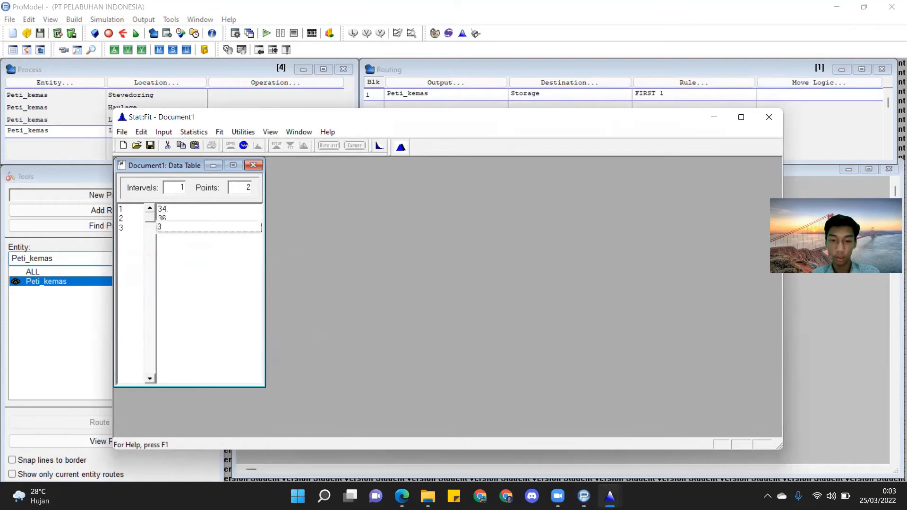
key(Return)
text(37)
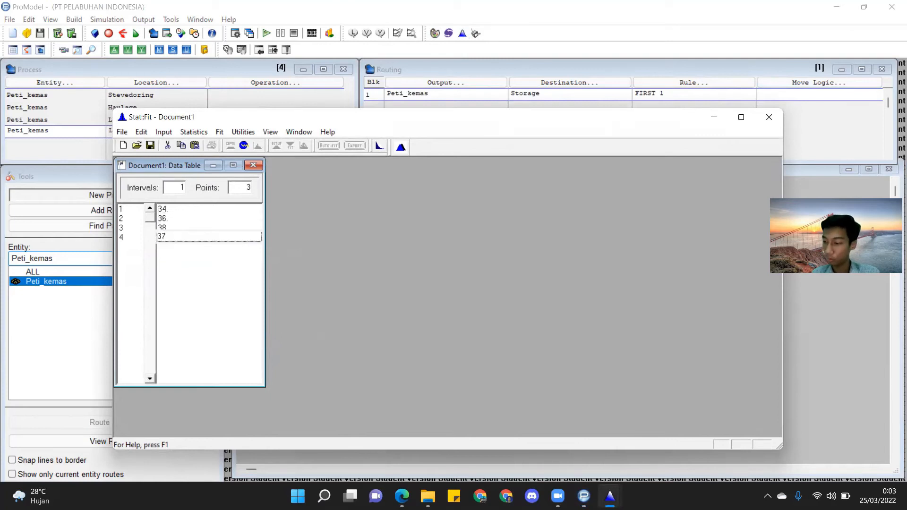
key(Return)
text(35)
key(Return)
text(34)
key(Return)
text(36)
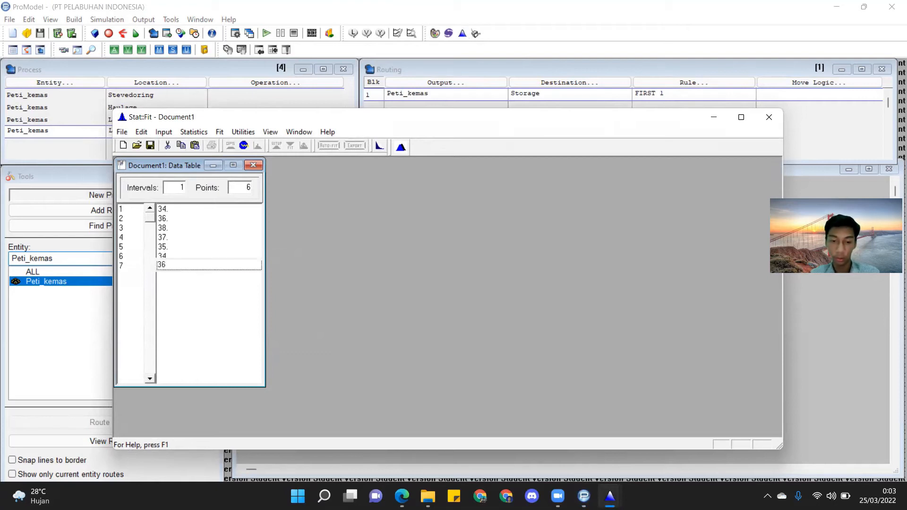
key(Return)
text(38)
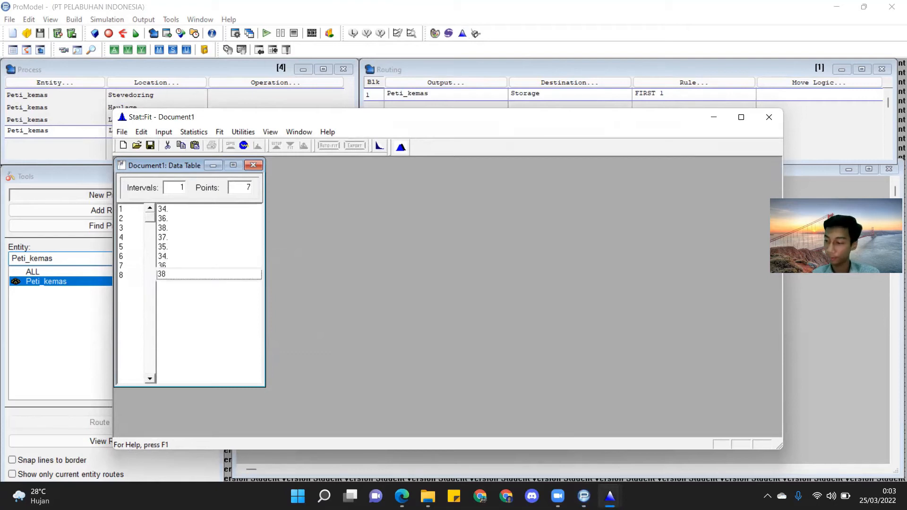
key(Return)
text(37)
key(Return)
text(35)
key(Return)
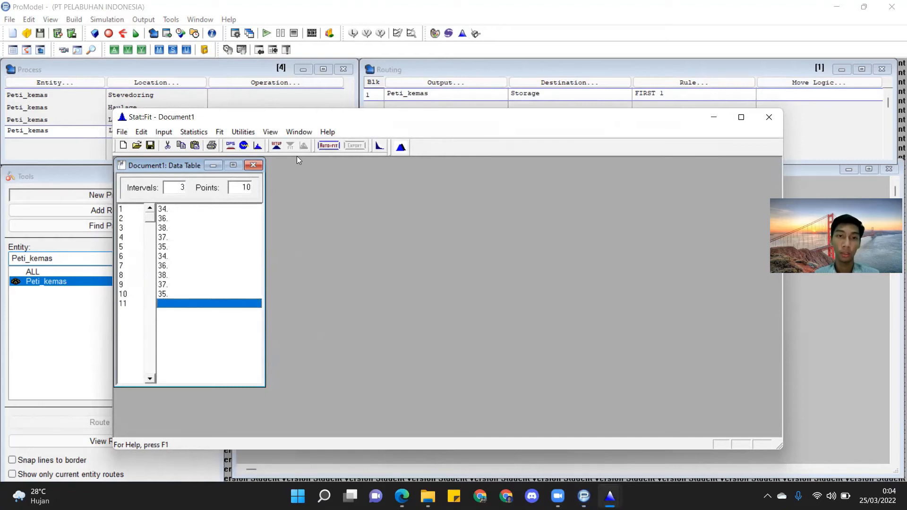
Run Auto::Fit on the Lift_on to Storage data using discrete distributions.
click(329, 145)
click(266, 222)
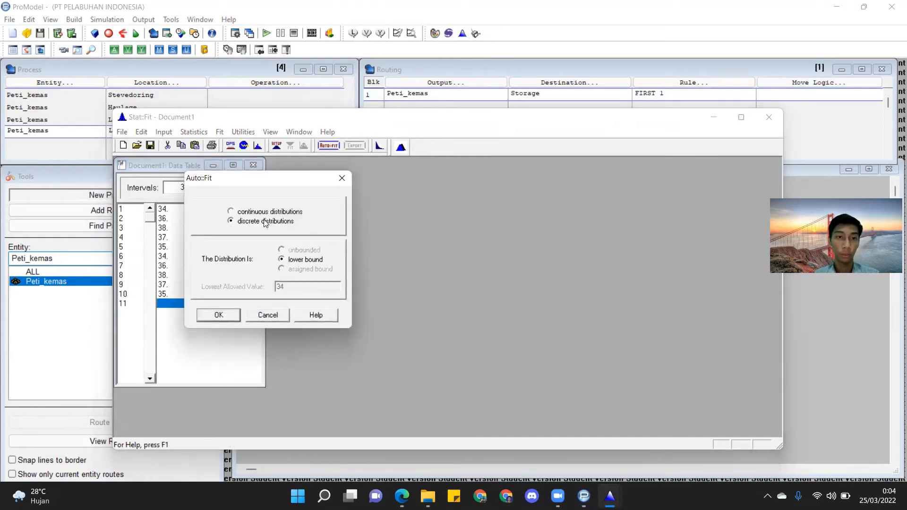
click(219, 316)
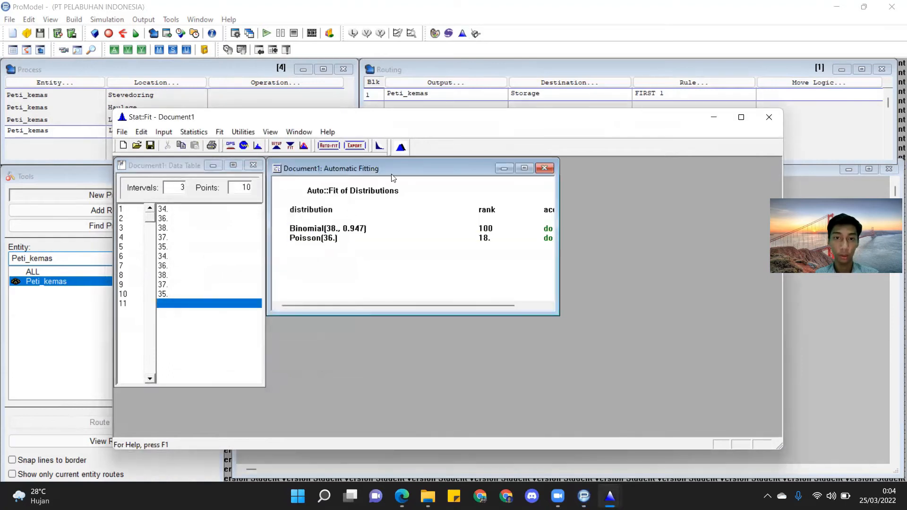
Export the fitted Binomial distribution for the Lift_on to Storage data to the clipboard in ProModel format.
click(355, 145)
click(260, 210)
scroll(245, 231, up, 5)
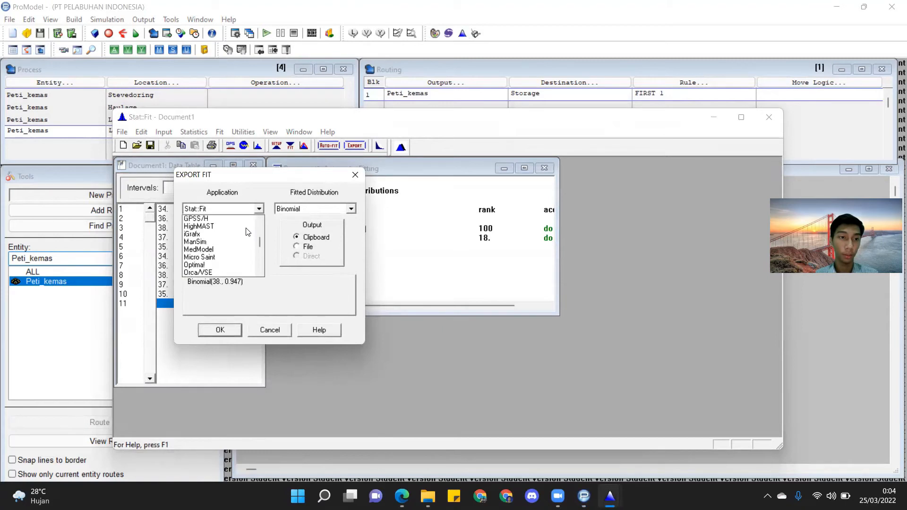
scroll(245, 232, down, 3)
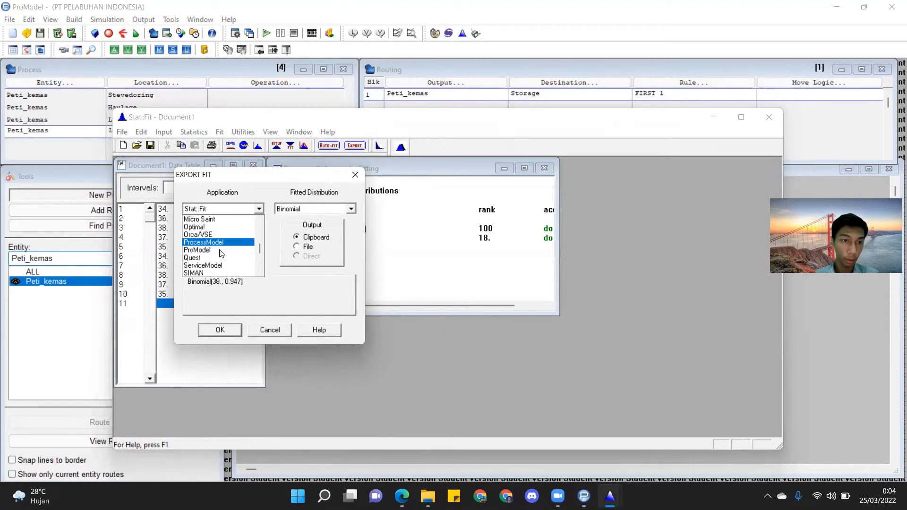
click(204, 254)
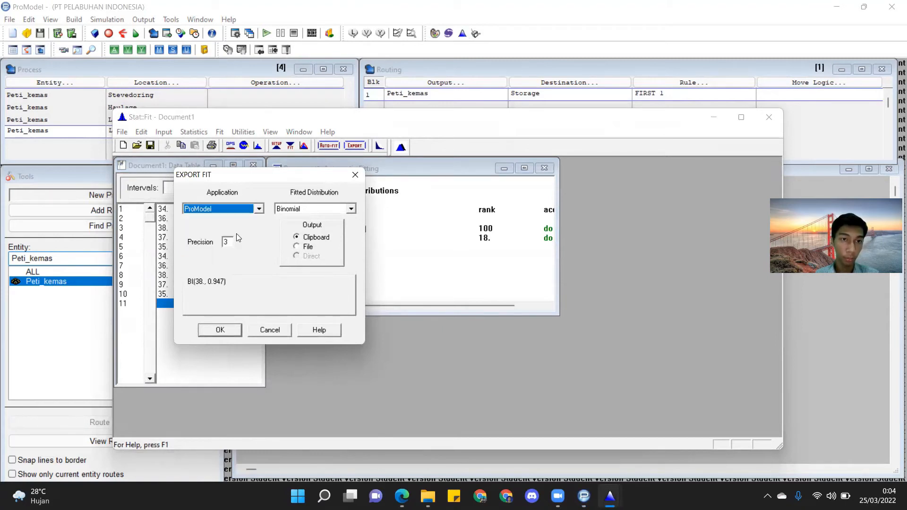
click(224, 331)
Set the move logic of the Lift_on to Storage routing to MOVE FOR BI(38., 0.947) with the Logic Builder.
click(819, 83)
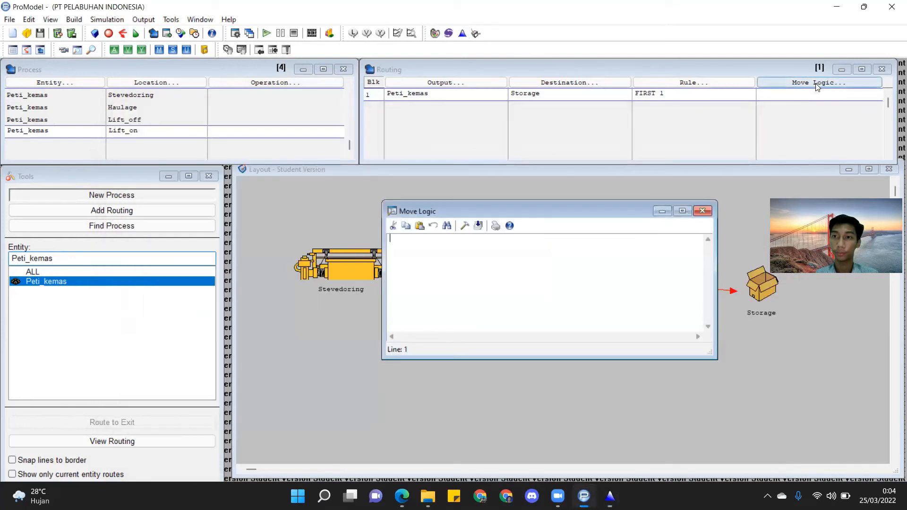
click(465, 226)
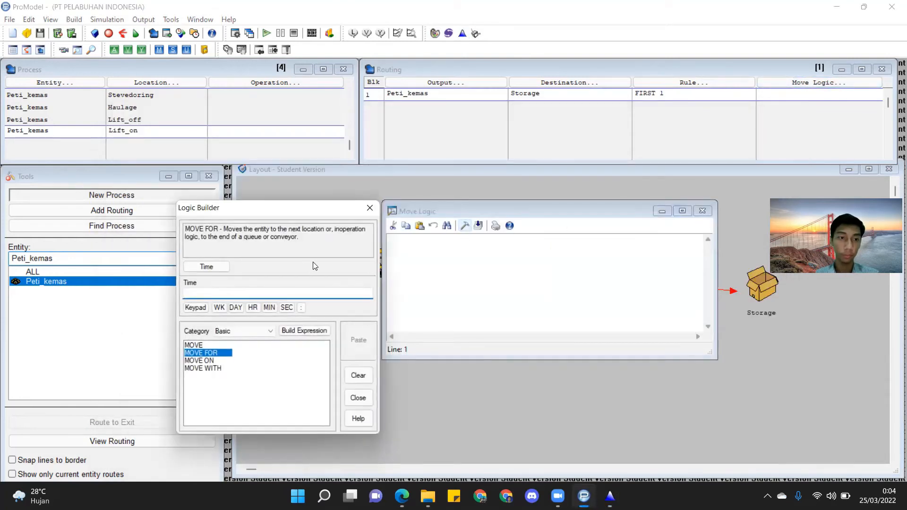
text(BI(38., 0.947))
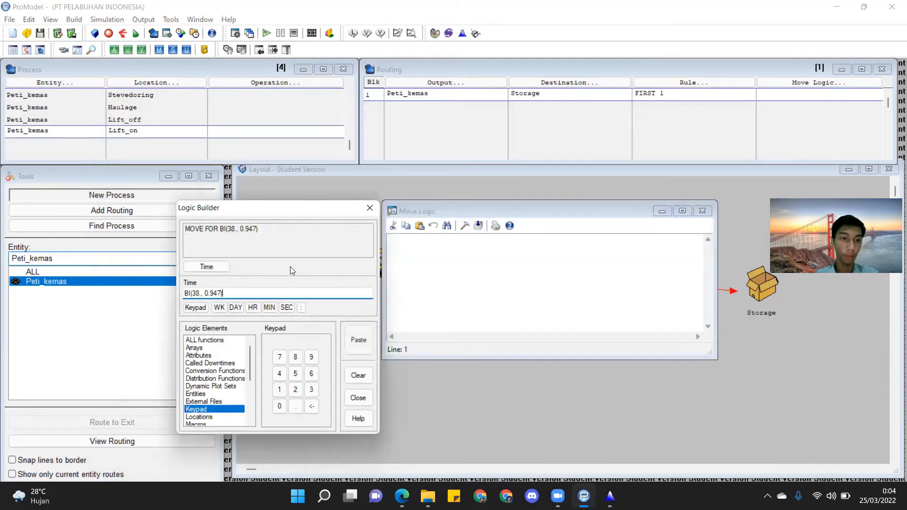
click(359, 340)
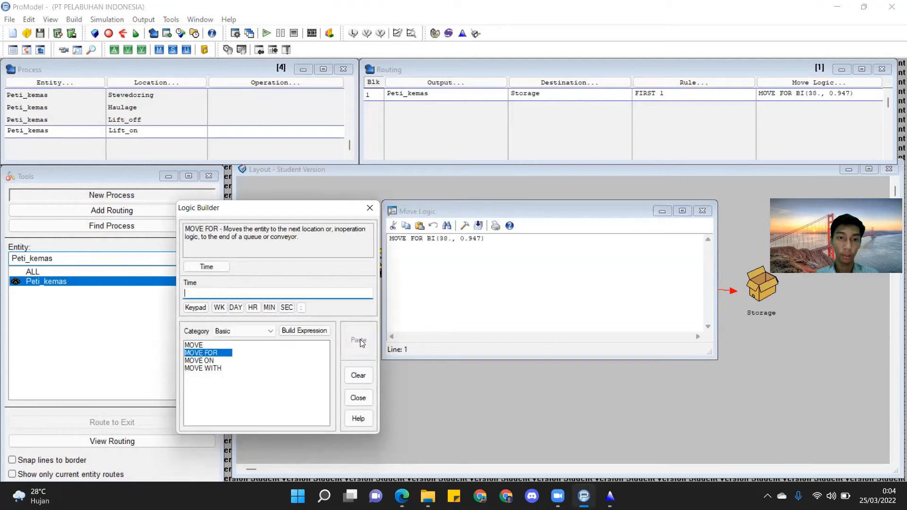
click(703, 211)
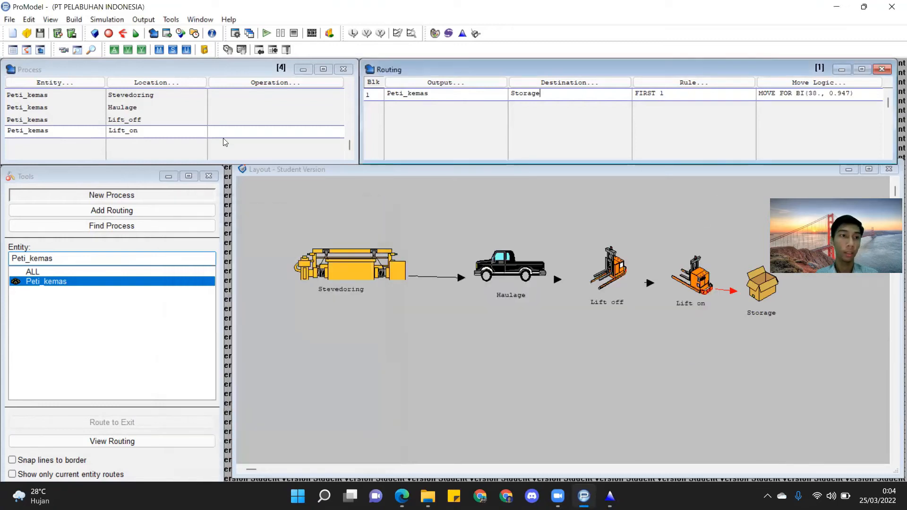
Add a process record for Peti_kemas at the Storage location.
click(70, 135)
click(61, 85)
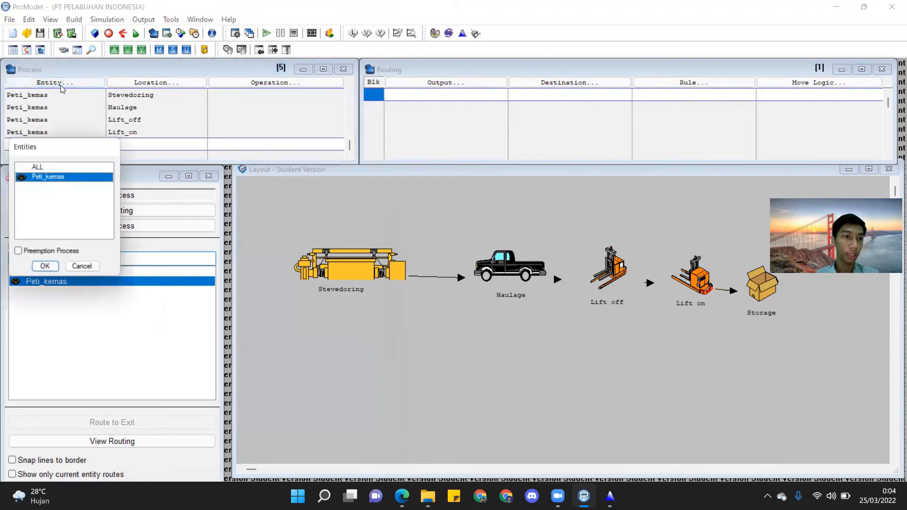
click(49, 263)
click(160, 85)
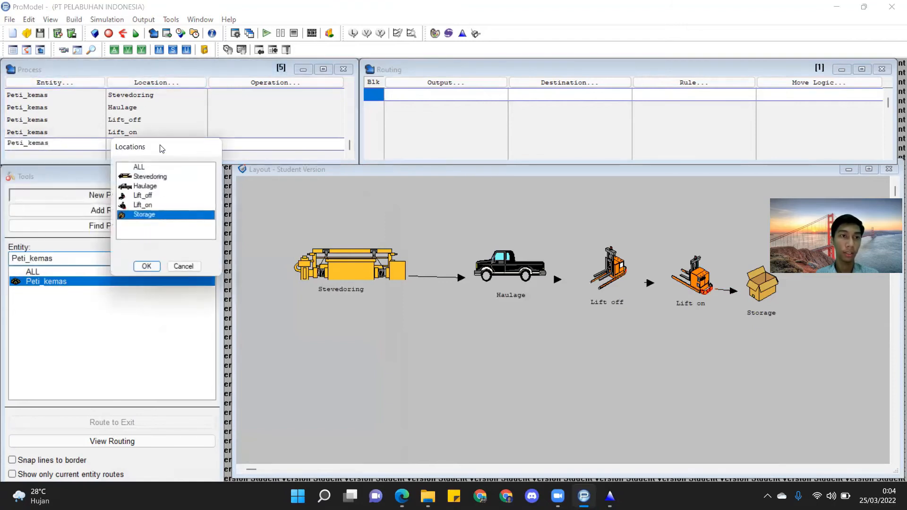
click(146, 266)
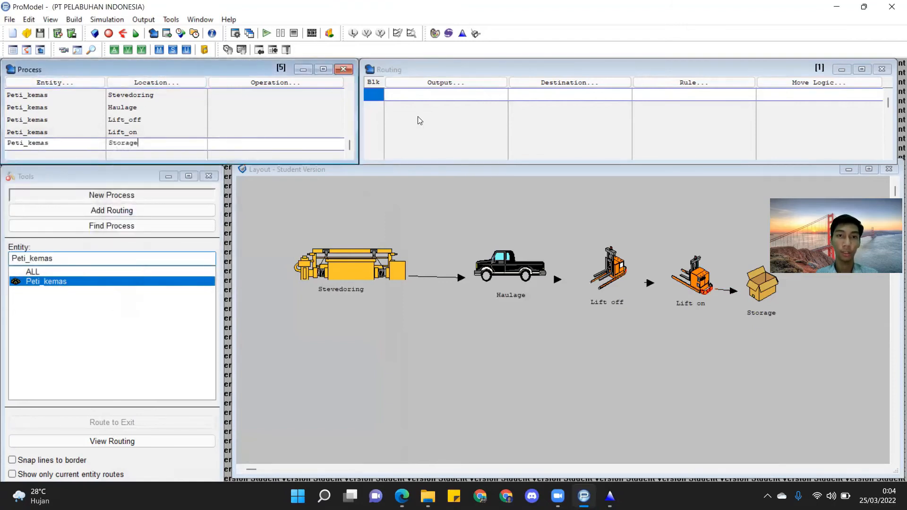
Route Peti_kemas from Storage to EXIT.
click(435, 83)
click(432, 214)
click(568, 83)
click(543, 163)
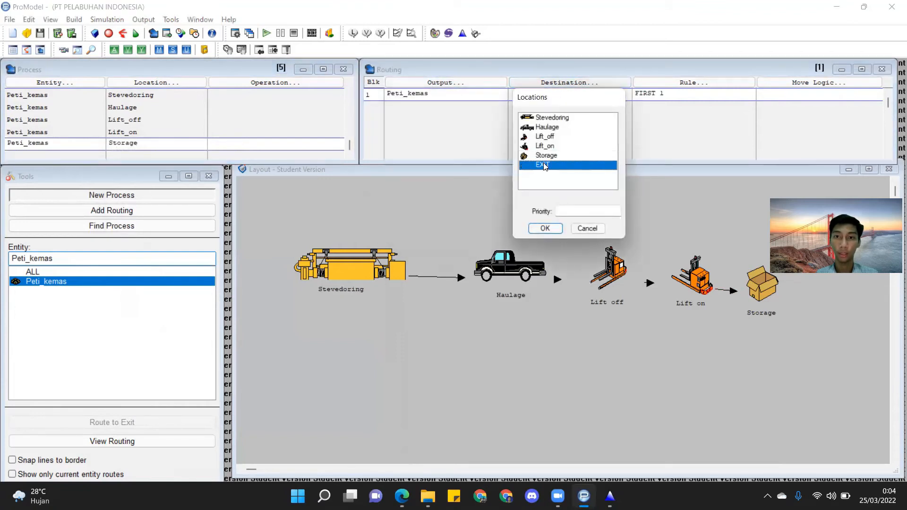
click(539, 228)
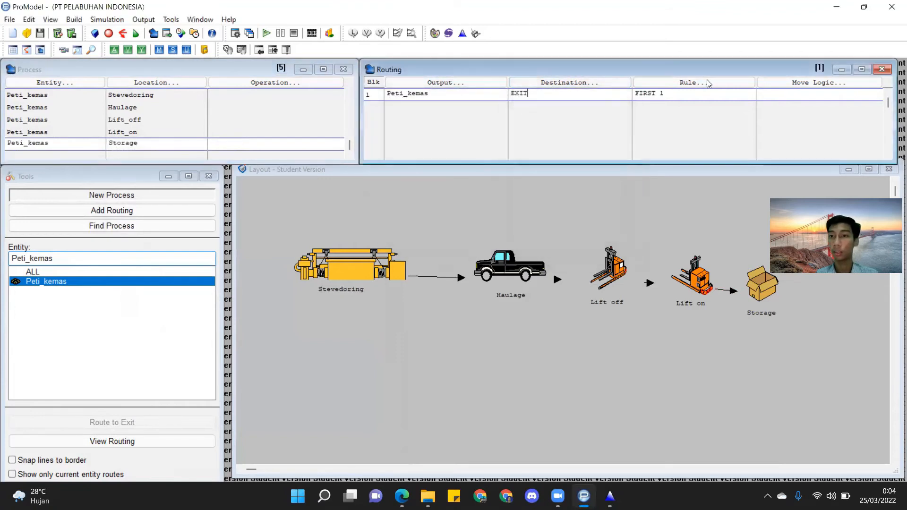
In a new Stat::Fit document, enter the Storage to EXIT data points 17, 15, 14, 16, 17, 17, 15, 14, 16, 17.
click(774, 83)
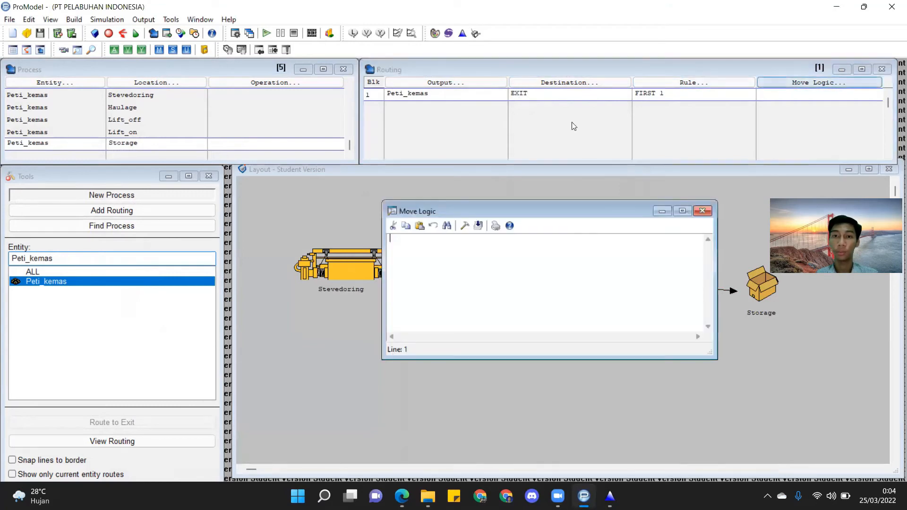
click(459, 37)
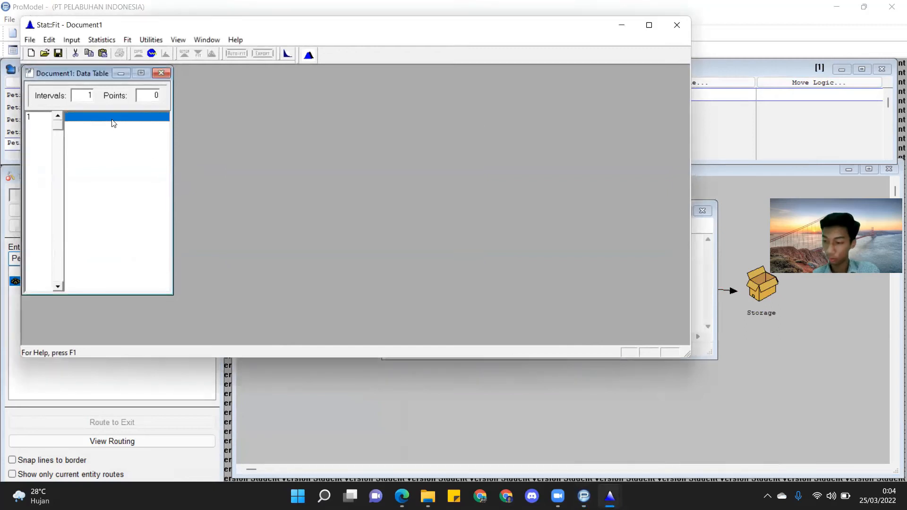
text(17)
key(Return)
text(15)
key(Return)
text(14)
key(Return)
text(16)
key(Return)
text(1)
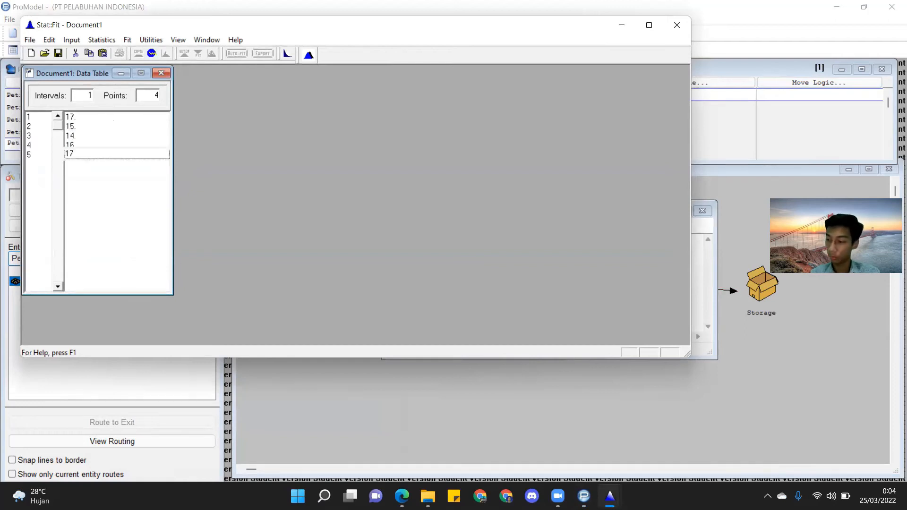
key(Return)
text(17)
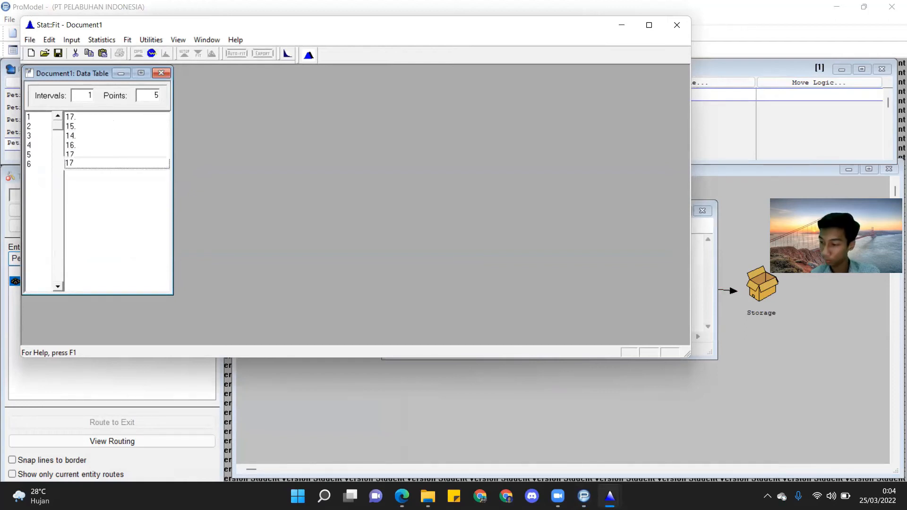
key(Return)
text(15)
key(Return)
text(14)
key(Return)
text(16)
key(Return)
text(17)
key(Return)
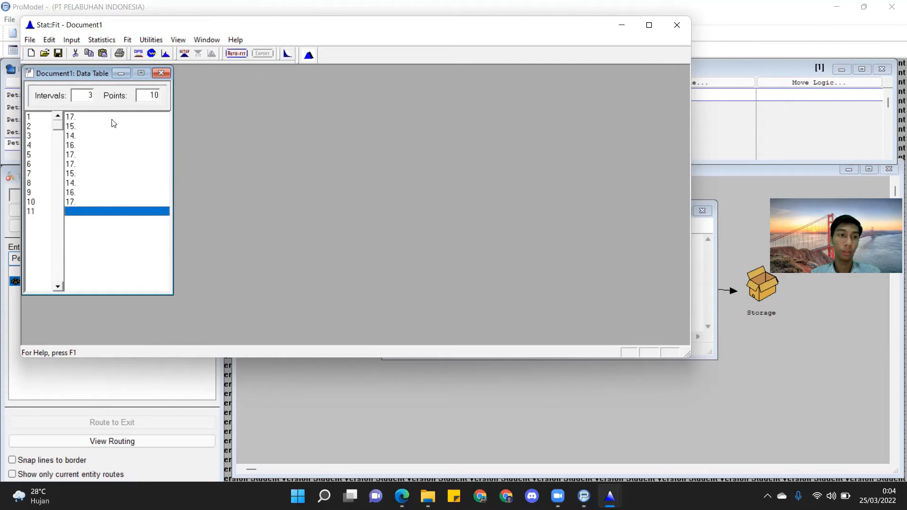
Run Auto::Fit on the Storage to EXIT data using discrete distributions.
click(236, 54)
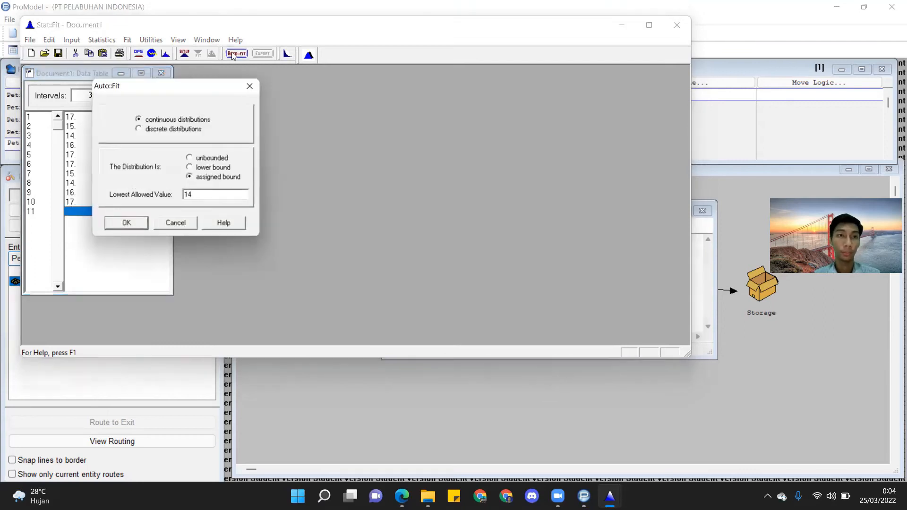
click(179, 129)
click(130, 225)
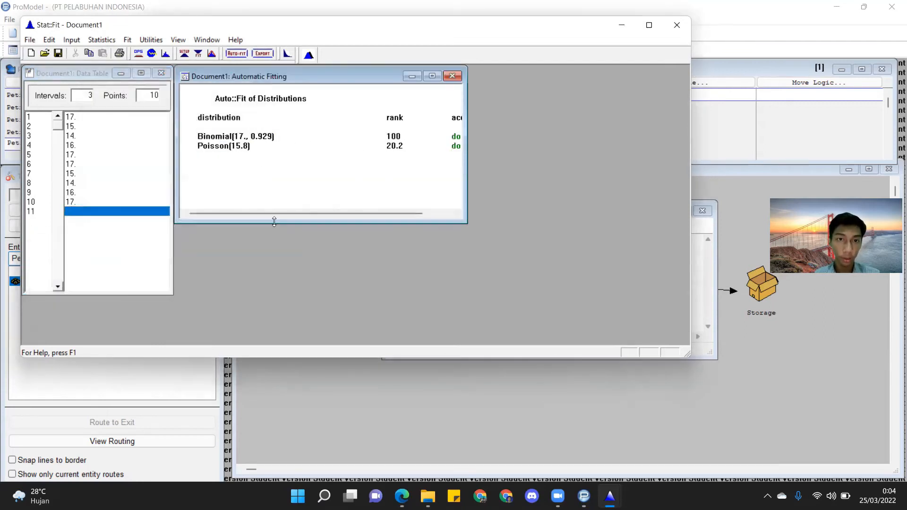
Export the fitted Binomial distribution for the Storage to EXIT data to the clipboard in ProModel format.
click(262, 54)
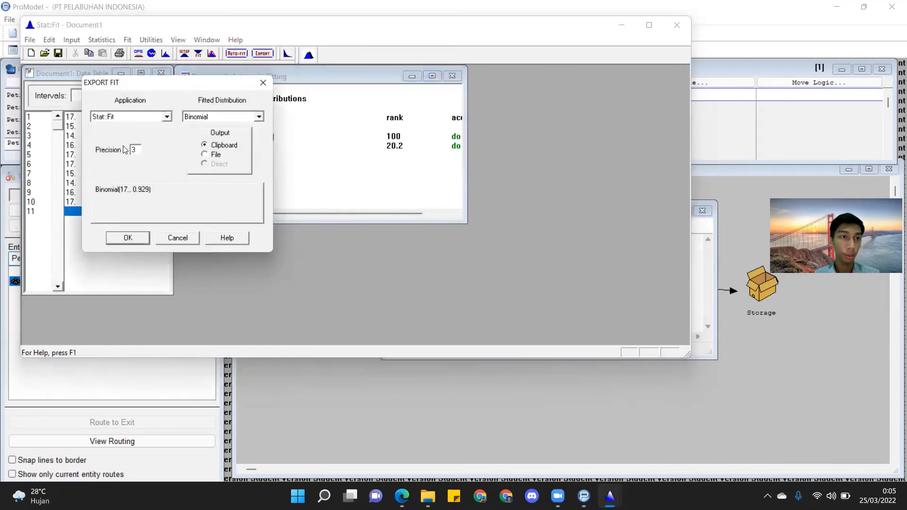
click(167, 116)
scroll(127, 168, down, 5)
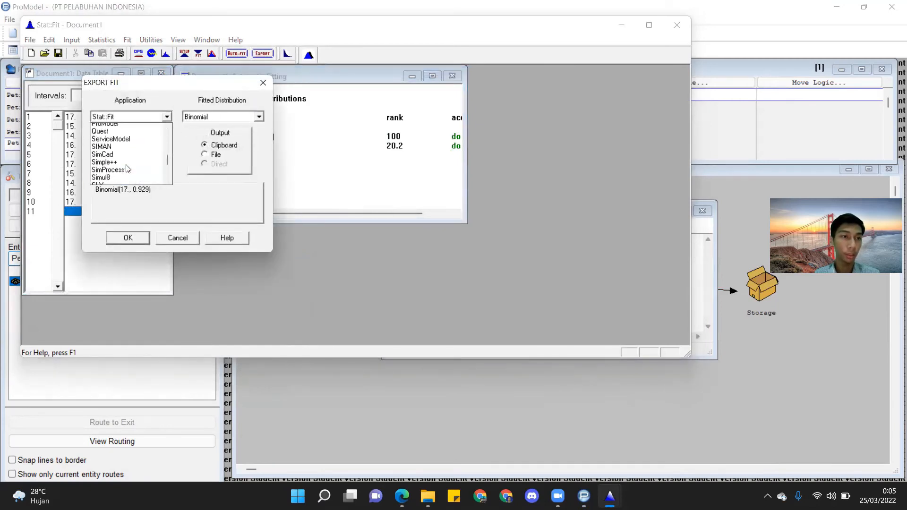
scroll(127, 169, down, 1)
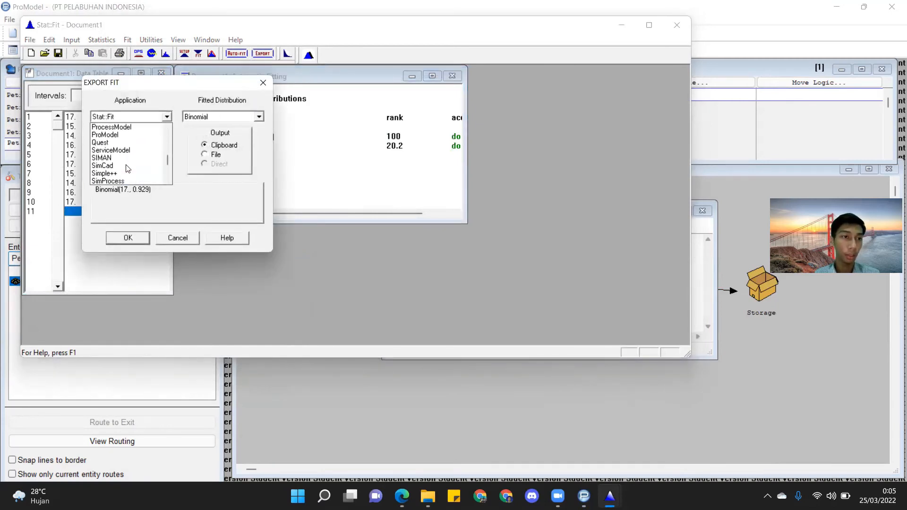
click(111, 134)
click(129, 236)
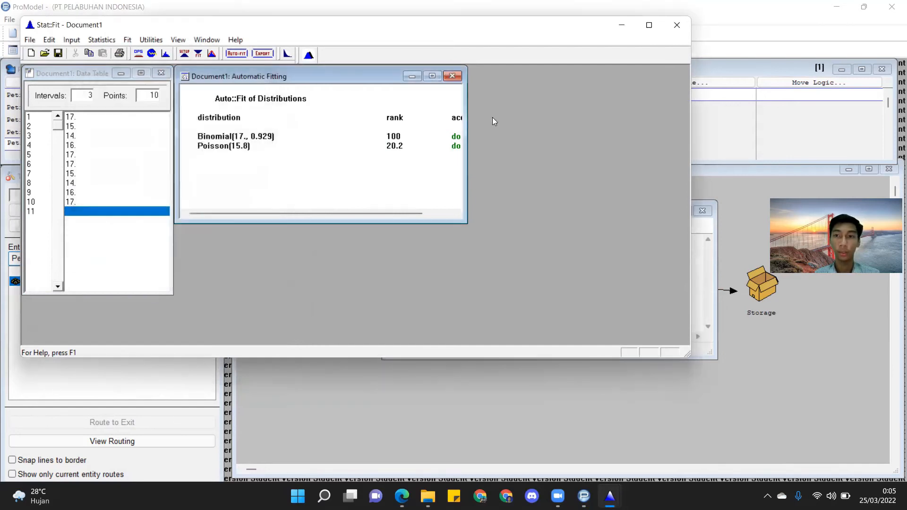
Set the move logic of the Storage to EXIT routing to MOVE FOR BI(17., 0.929) with the Logic Builder.
click(709, 239)
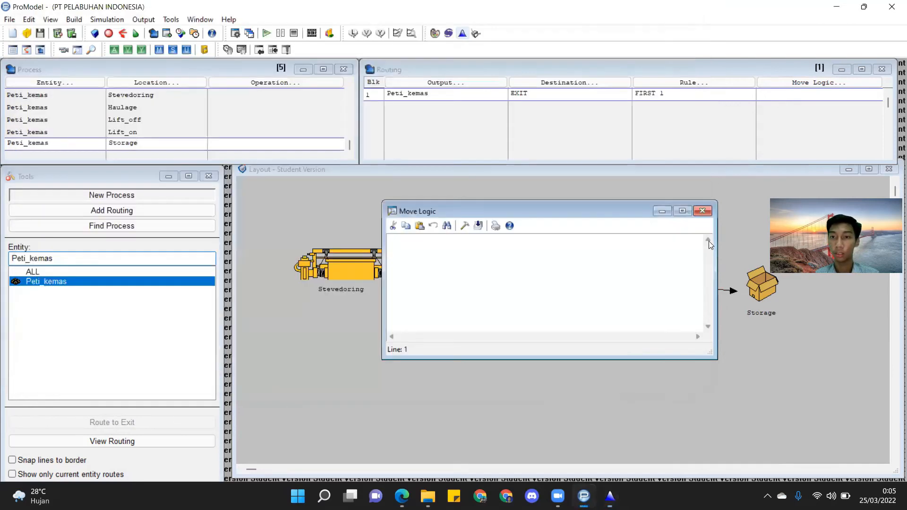
click(464, 226)
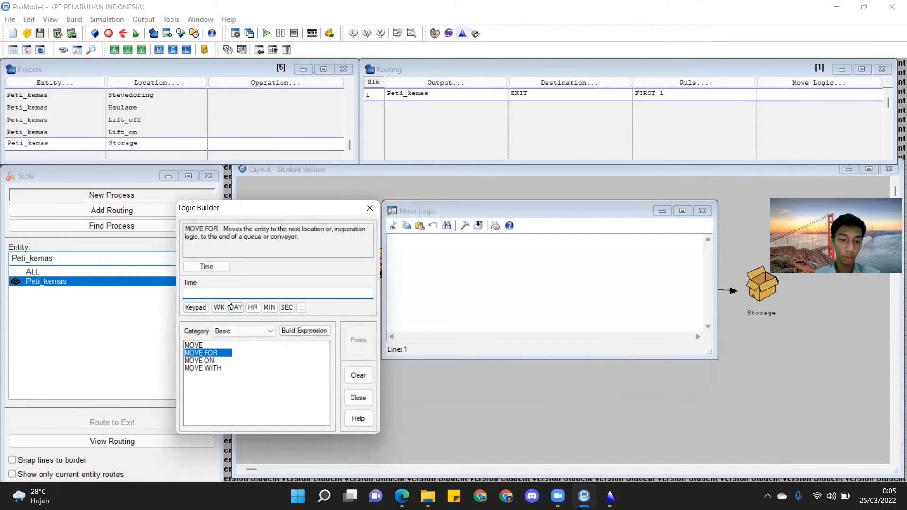
text(BI(17., 0.929))
click(373, 349)
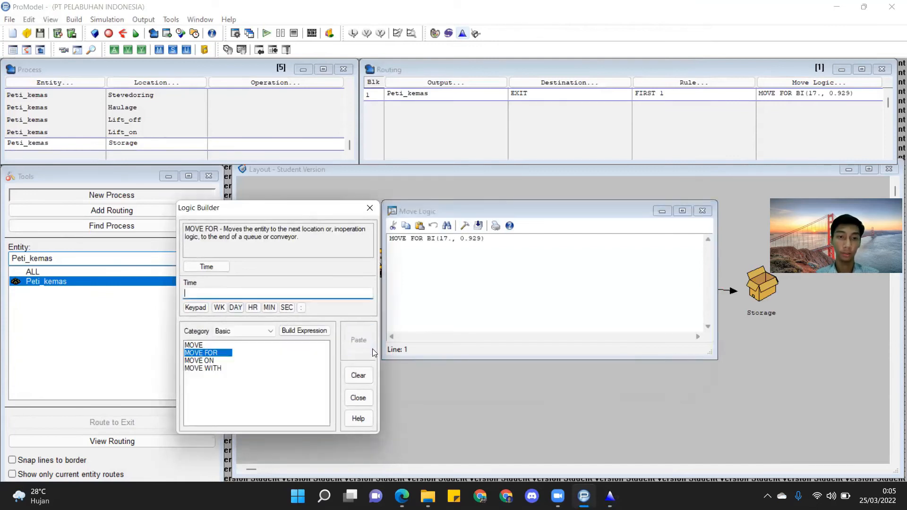
click(703, 211)
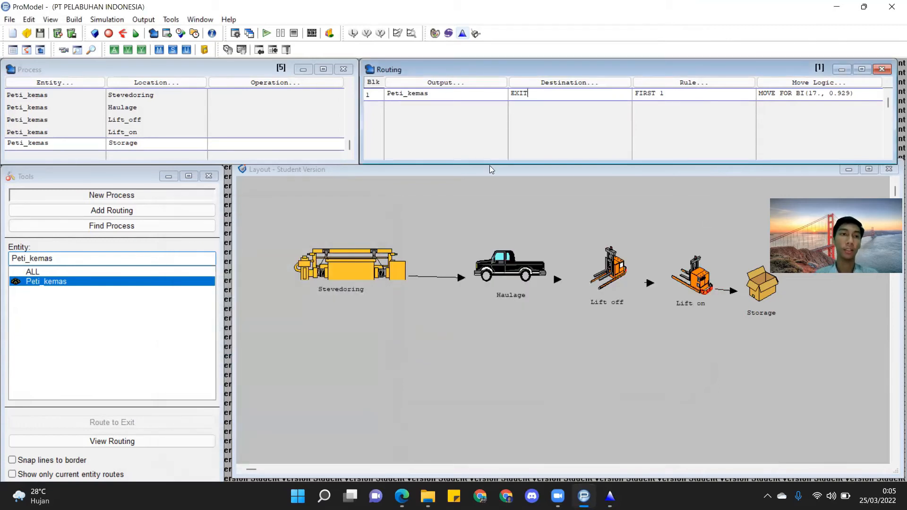
Set the simulation run time to 8 hours and change the number of replications in the simulation options.
click(93, 21)
mouse_move(77, 24)
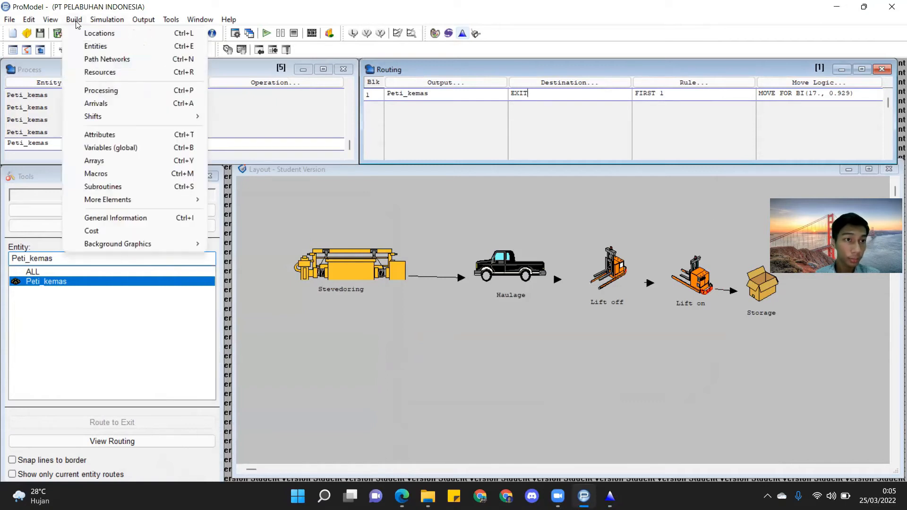
mouse_move(104, 20)
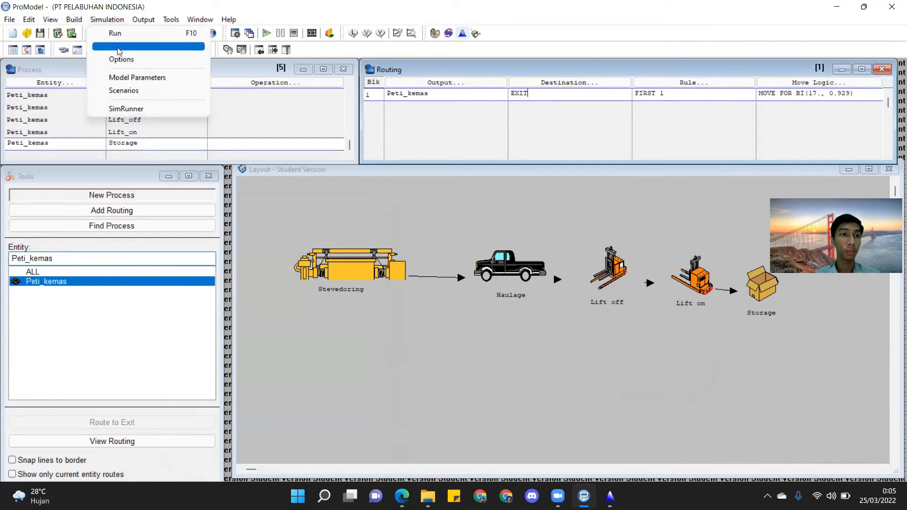
click(123, 60)
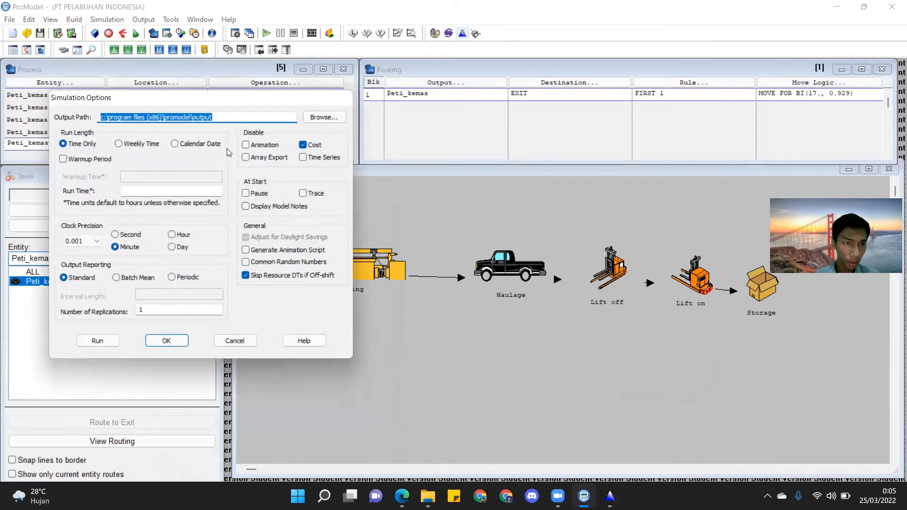
click(181, 192)
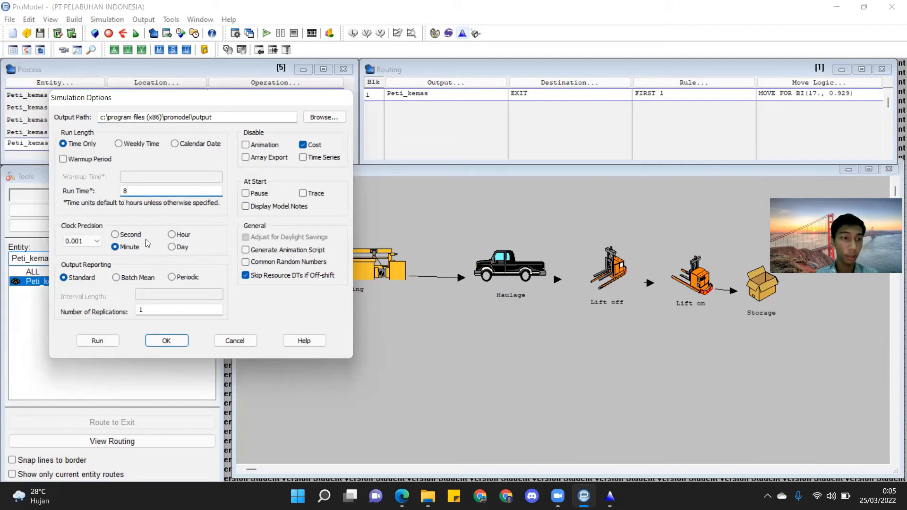
click(154, 311)
text(0)
click(163, 341)
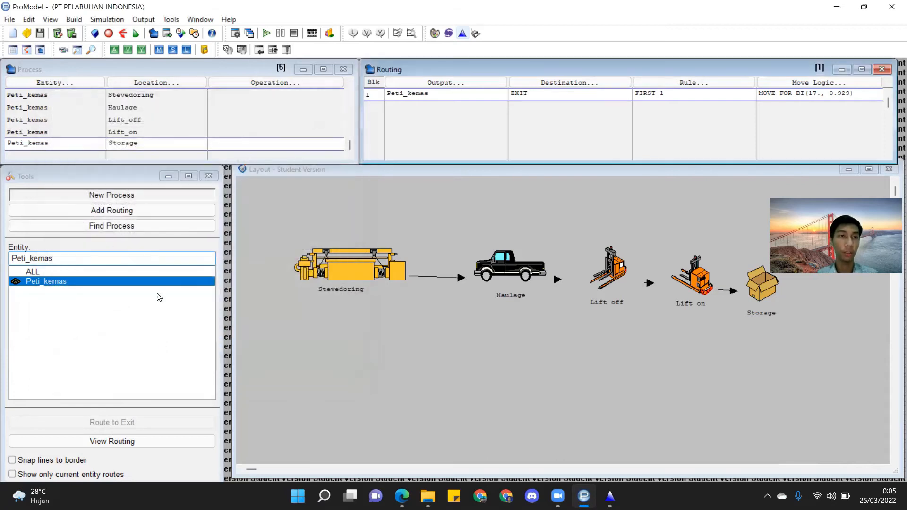
Run the simulation of the port model.
click(118, 23)
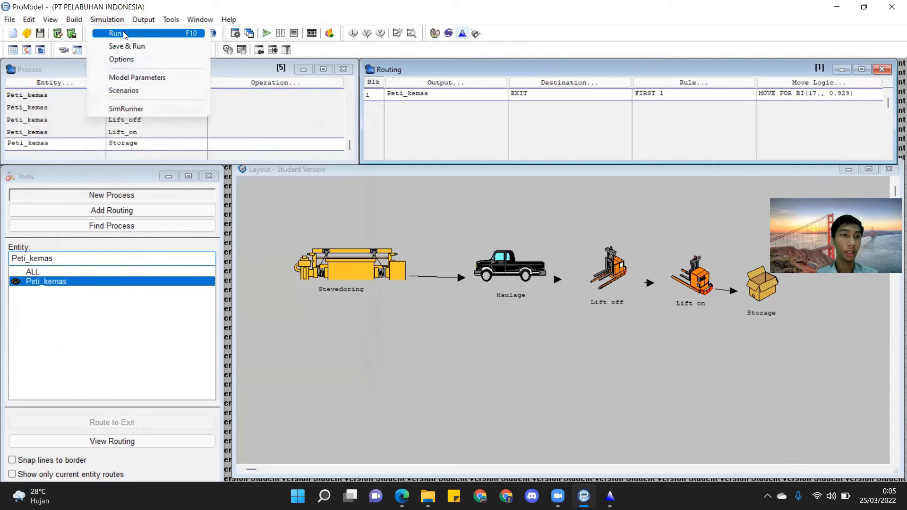
click(119, 33)
click(494, 286)
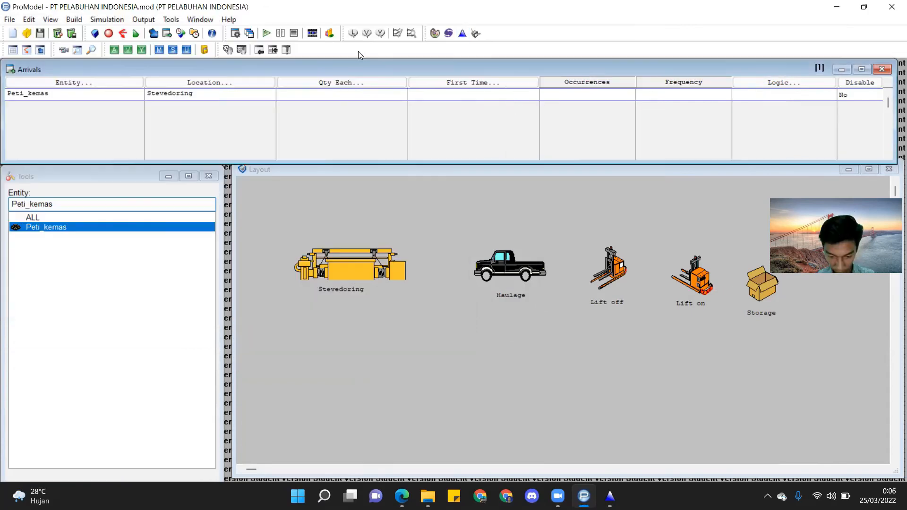
Set the Peti_kemas arrival at Stevedoring to quantity 1, occurrences INF and frequency 1.
click(316, 95)
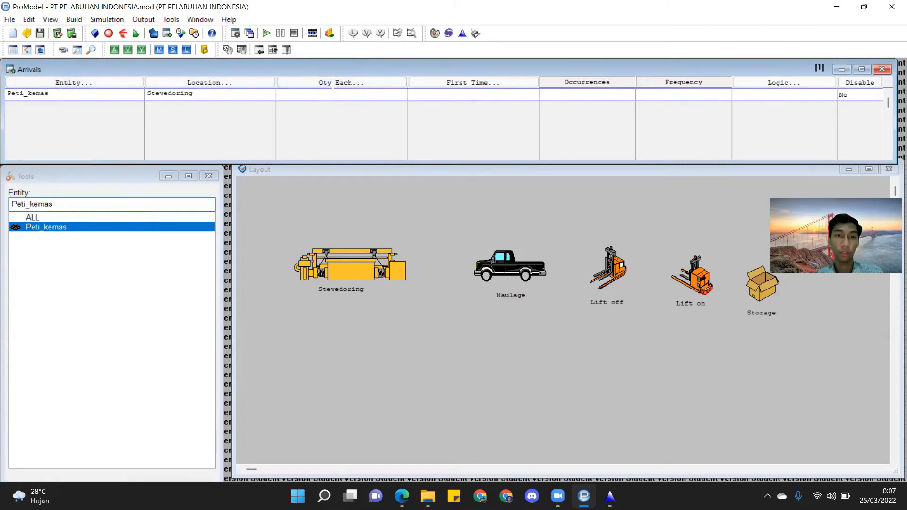
text(1)
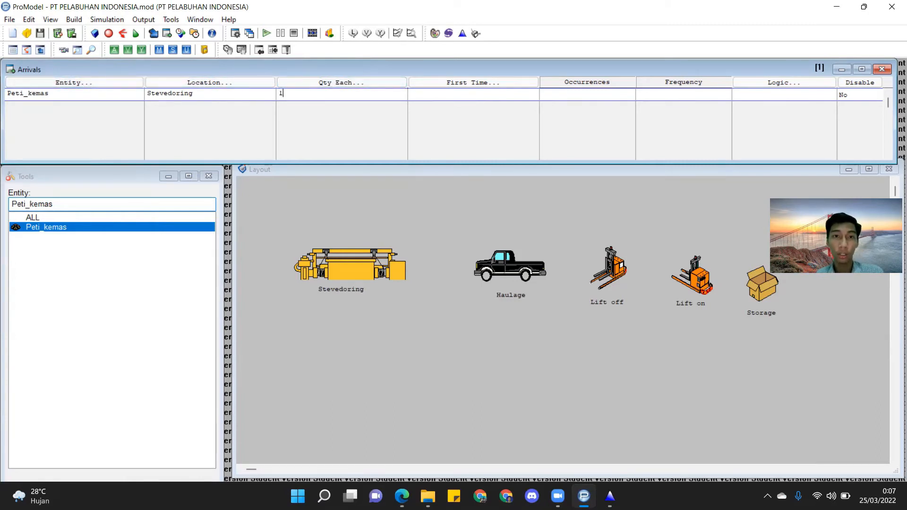
click(565, 91)
text(INF)
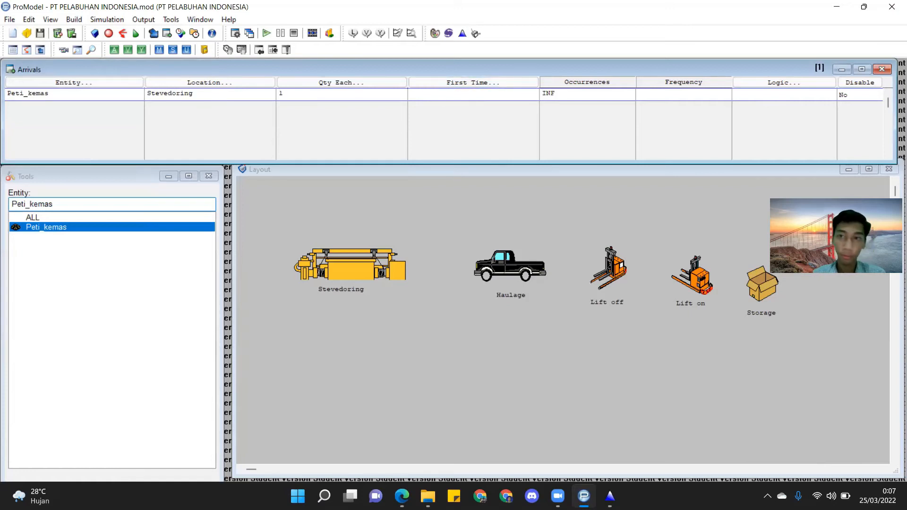
text(1)
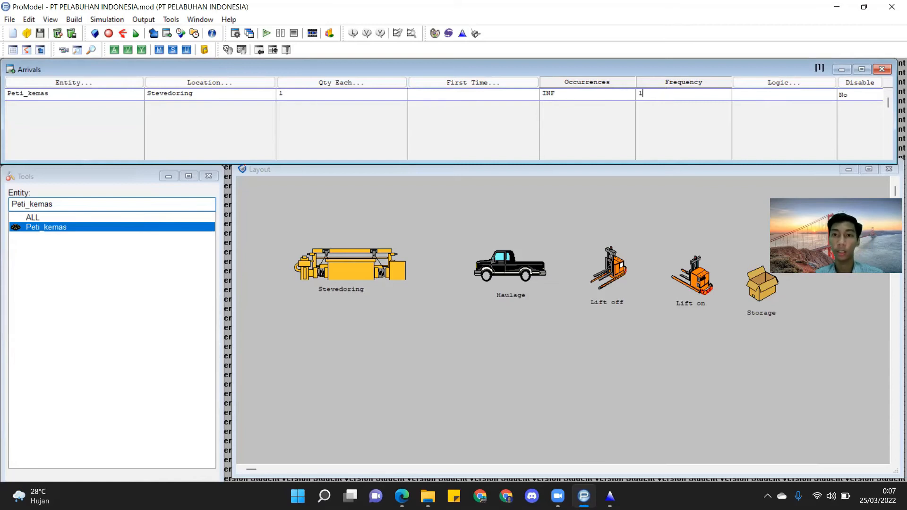
click(127, 81)
click(40, 218)
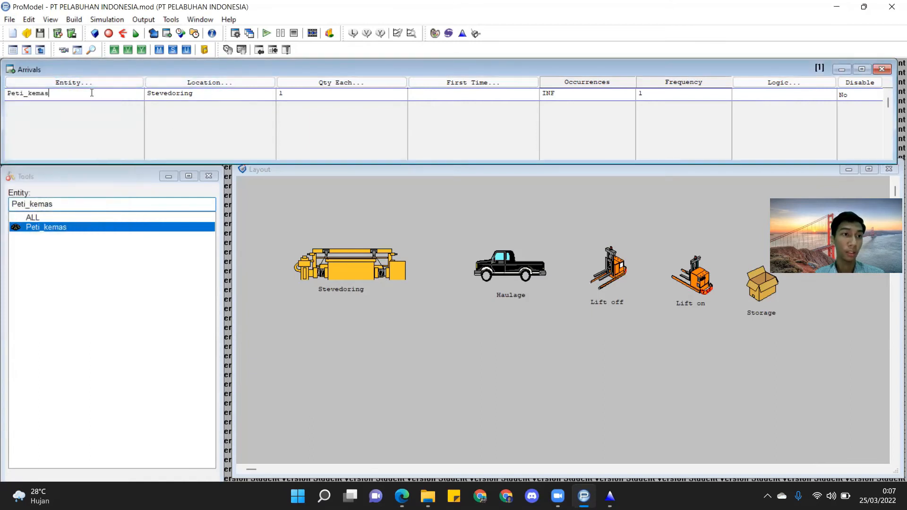
Add a Peti_kemas arrival at Haulage with quantity 1, occurrences INF and frequency 1.
key(Down)
click(70, 85)
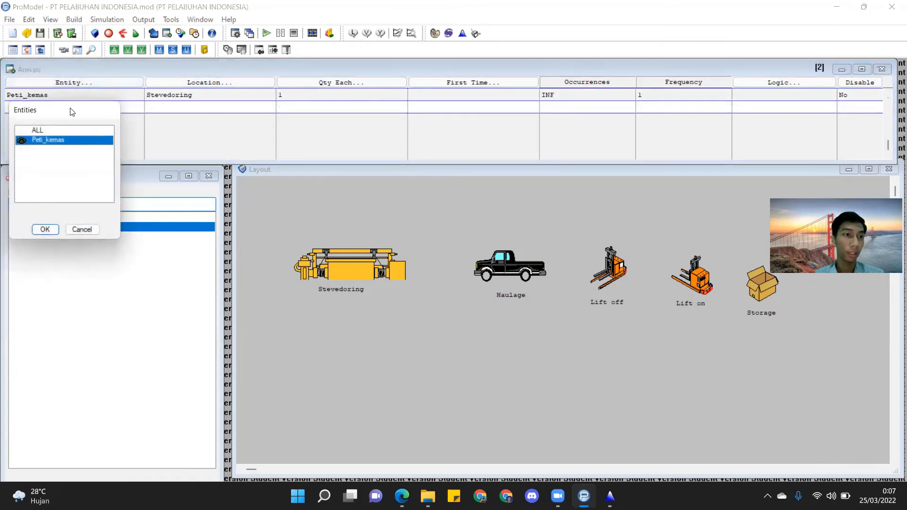
click(43, 227)
click(211, 82)
click(186, 140)
click(184, 229)
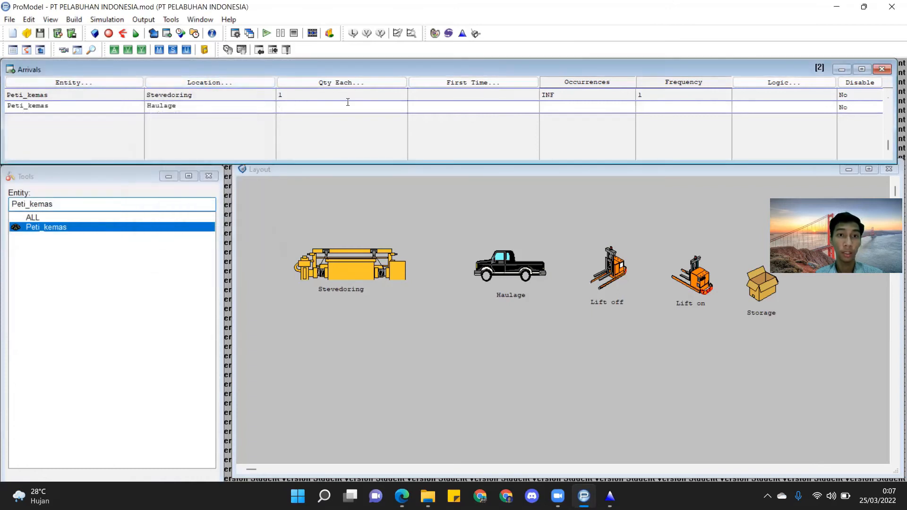
text(1)
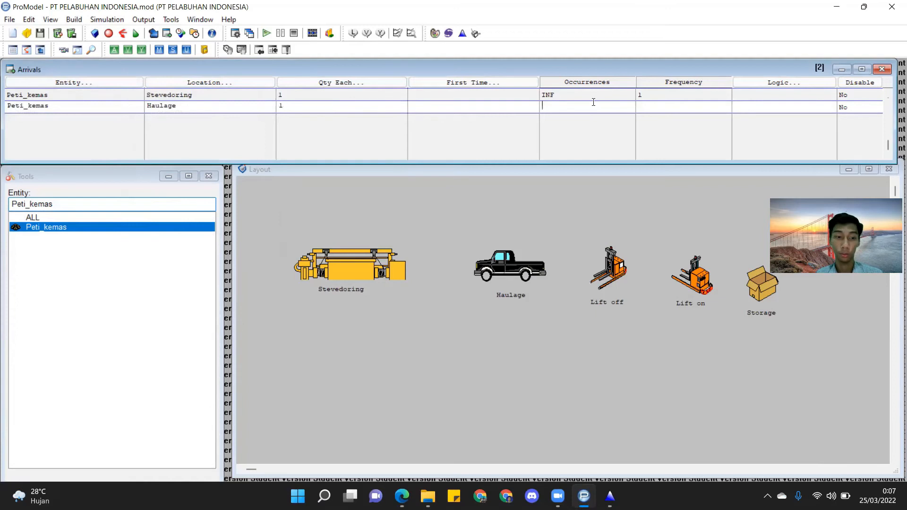
click(594, 102)
key(Caps_Lock)
text(INF)
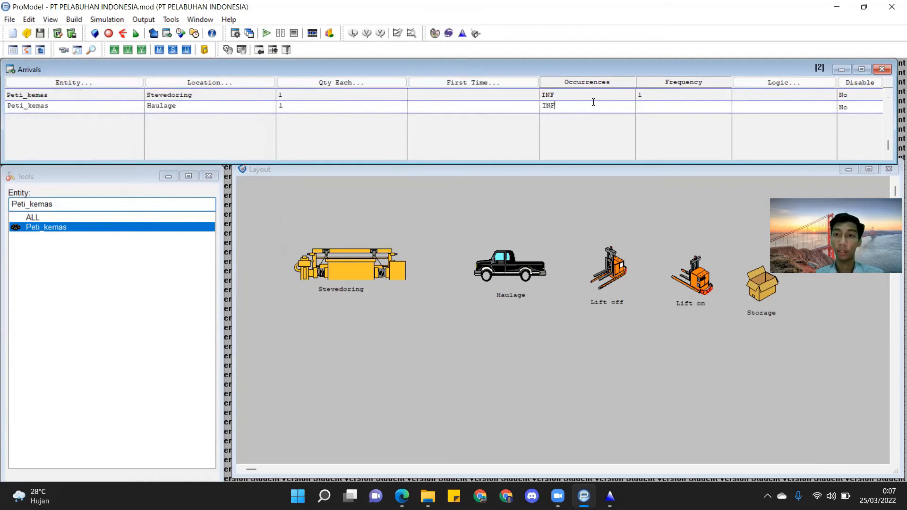
text(1)
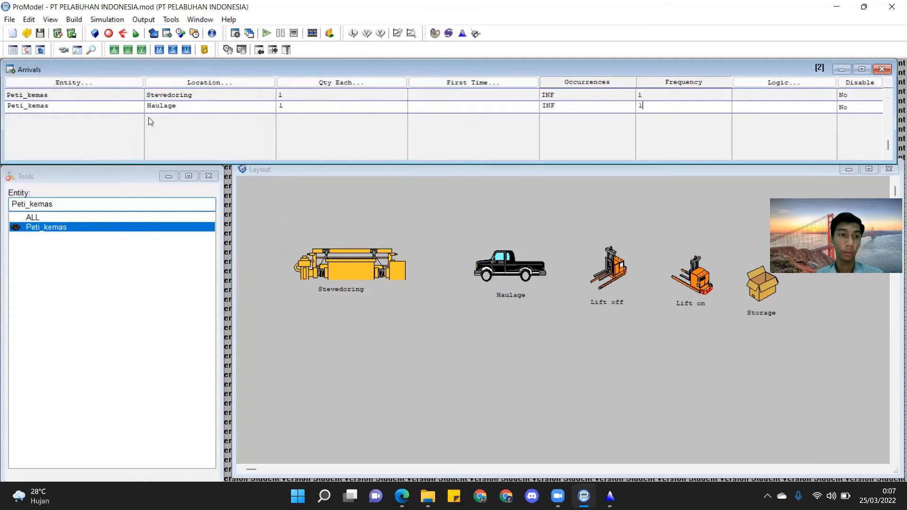
Add a Peti_kemas arrival at Lift_off with quantity 1, occurrences INF and frequency 1.
click(106, 118)
click(73, 84)
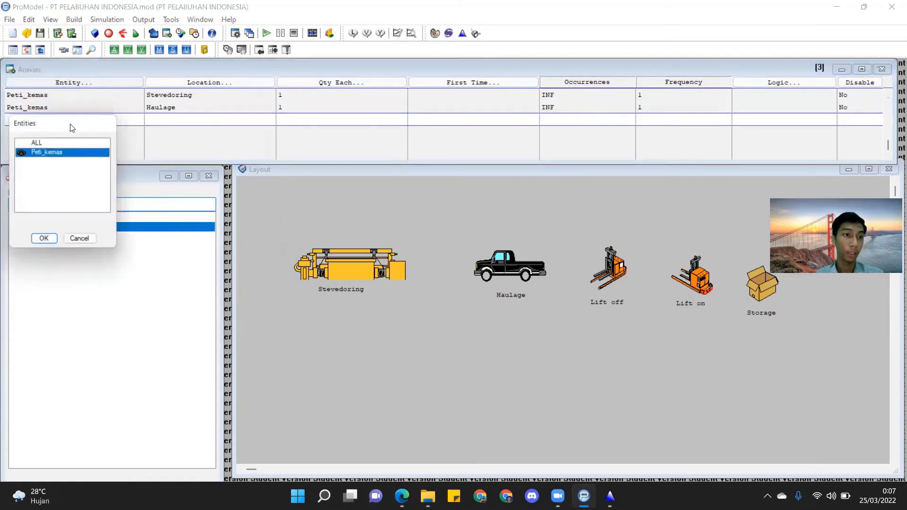
click(46, 240)
click(208, 84)
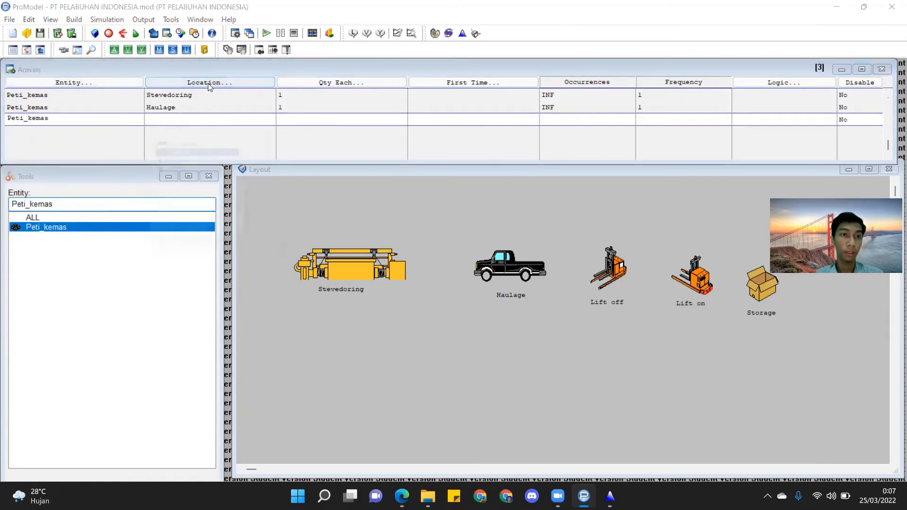
click(184, 161)
click(184, 242)
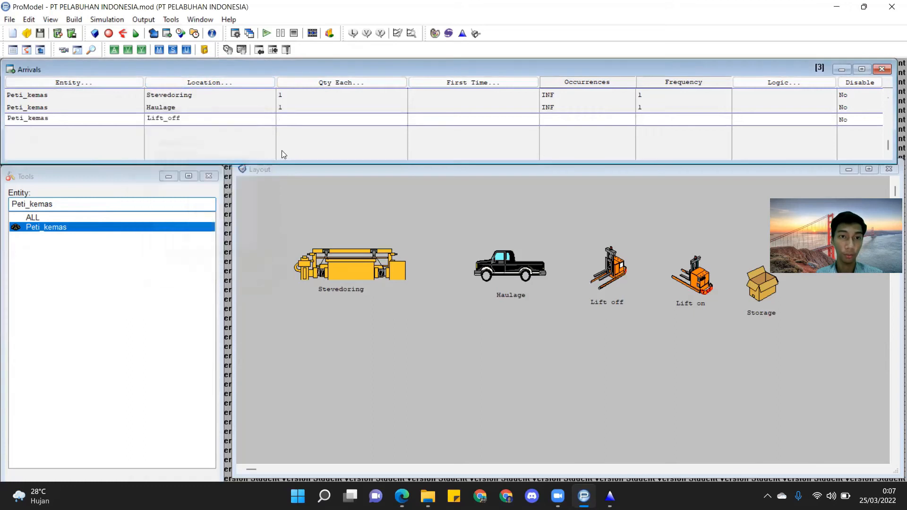
text(1)
key(Return)
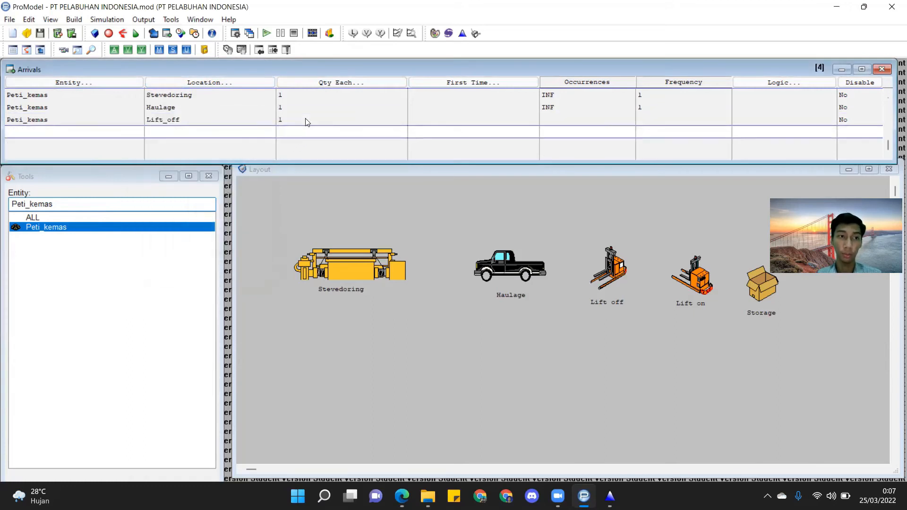
click(565, 119)
text(INF)
click(639, 120)
text(1)
Add a Peti_kemas arrival at Lift_on with quantity 1, occurrences INF and frequency 1.
click(123, 131)
click(78, 83)
click(45, 254)
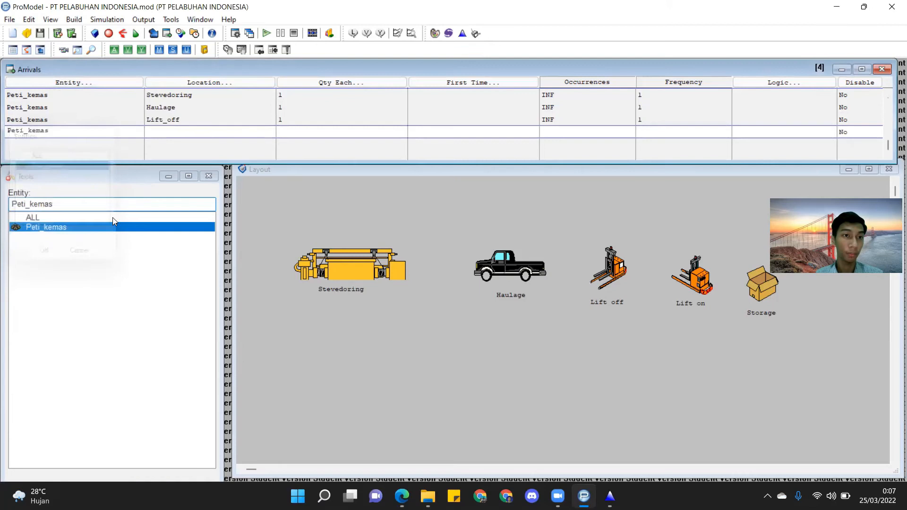
click(175, 133)
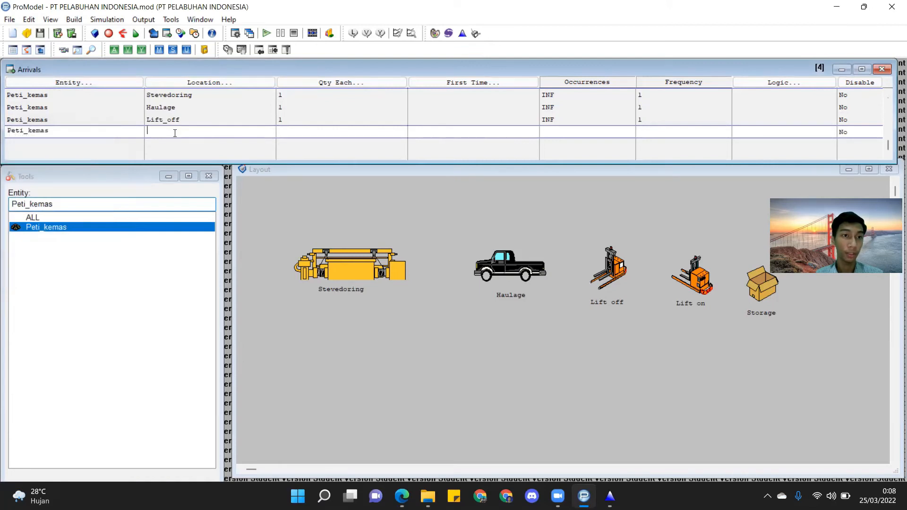
click(200, 84)
click(176, 184)
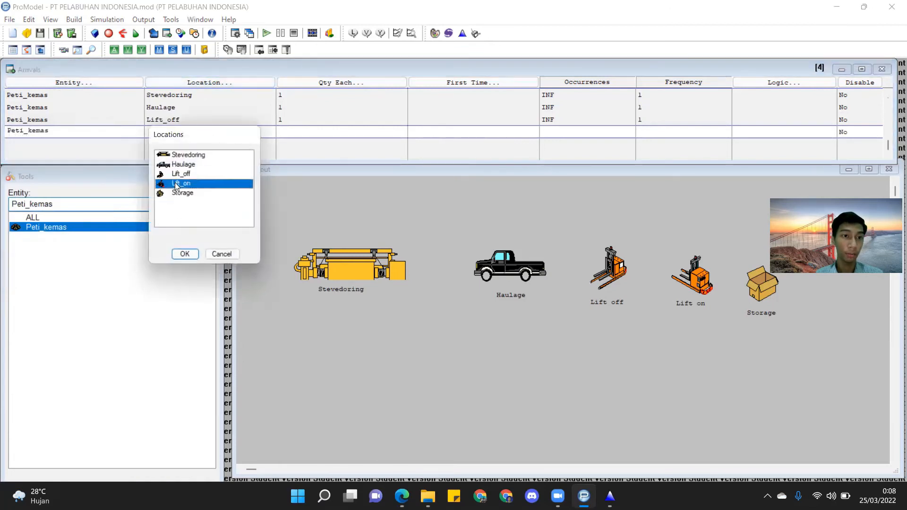
click(185, 253)
click(304, 130)
text(1)
click(546, 134)
text(INF)
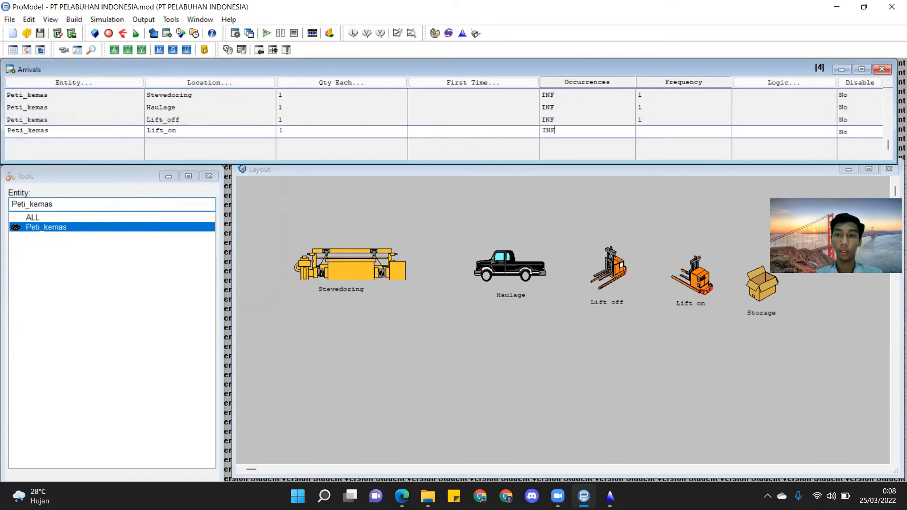
text(1)
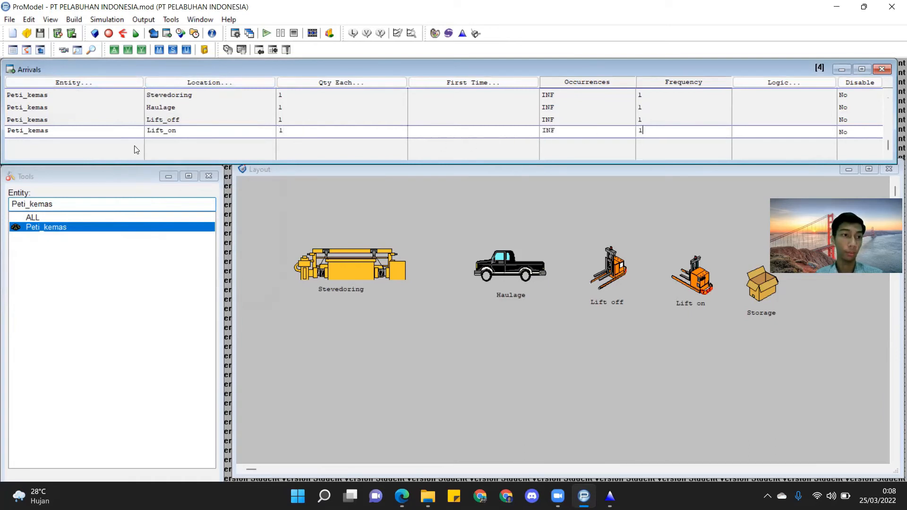
Add a Peti_kemas arrival at Storage with quantity 1, occurrences INF and frequency 1.
click(94, 138)
click(71, 85)
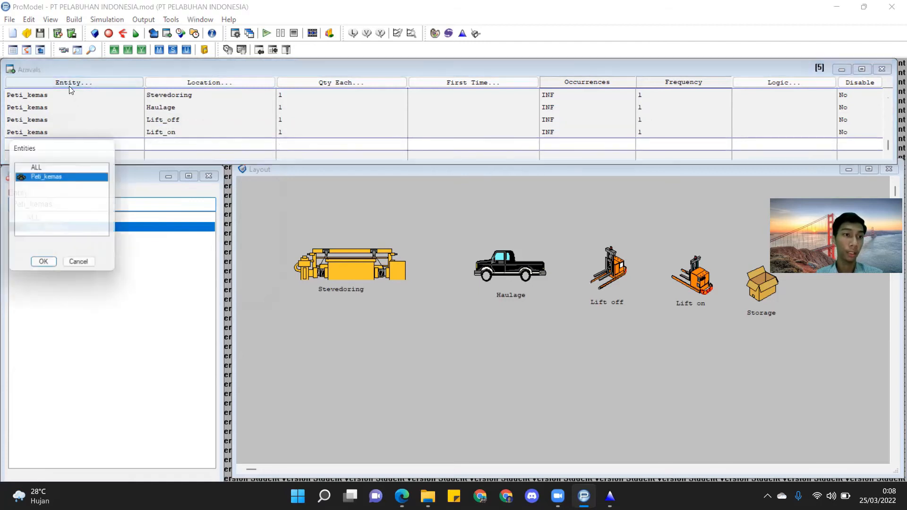
click(44, 265)
click(189, 85)
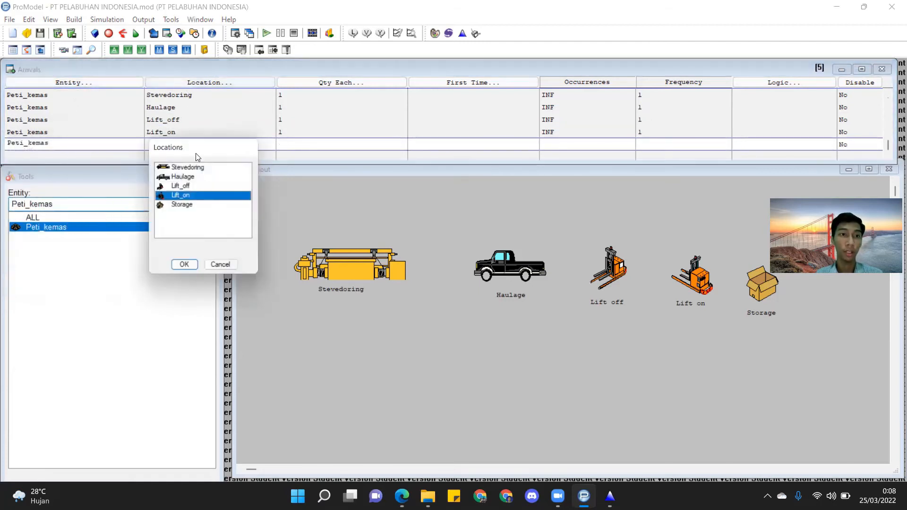
click(178, 208)
click(184, 266)
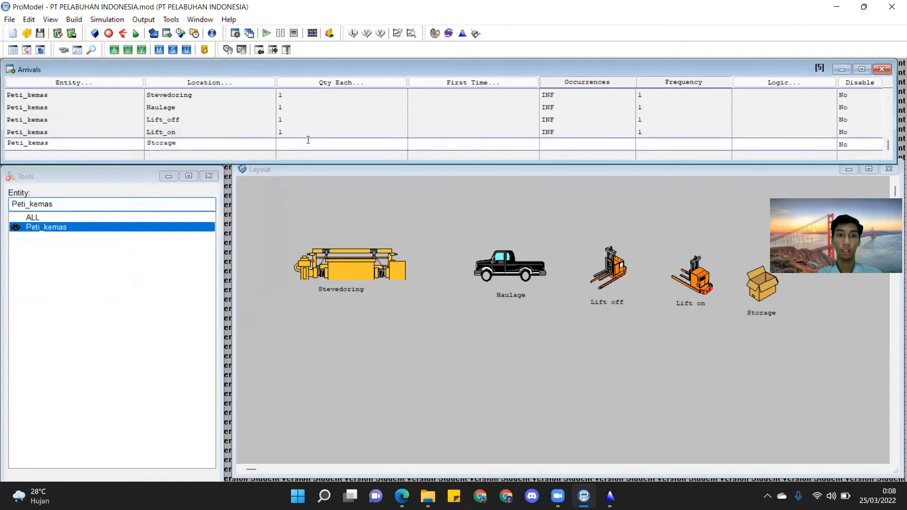
text(1)
click(545, 143)
text(INF)
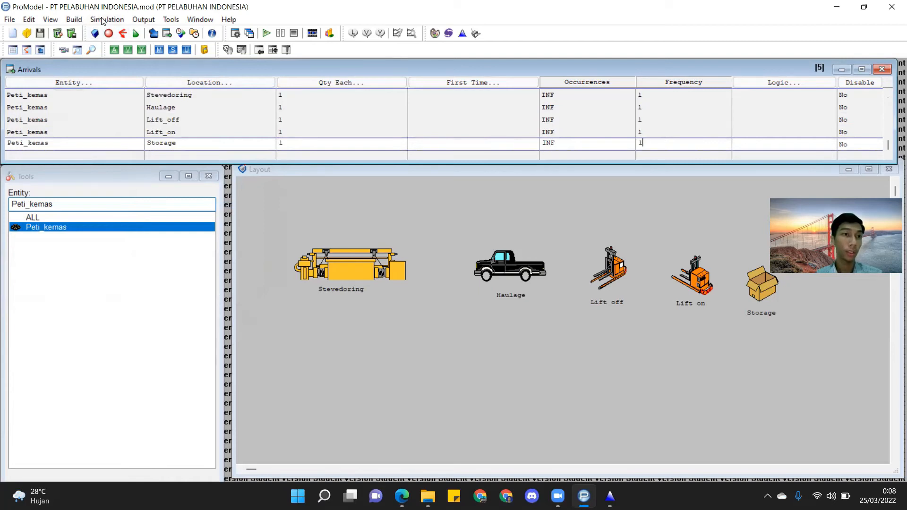
Display the processing tables, run the simulation and raise its animation speed to nearly the maximum.
click(74, 20)
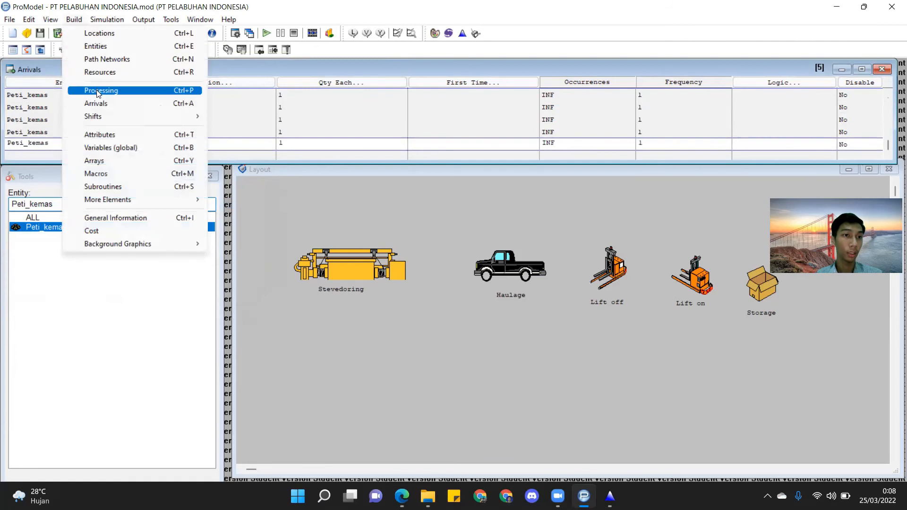
click(96, 90)
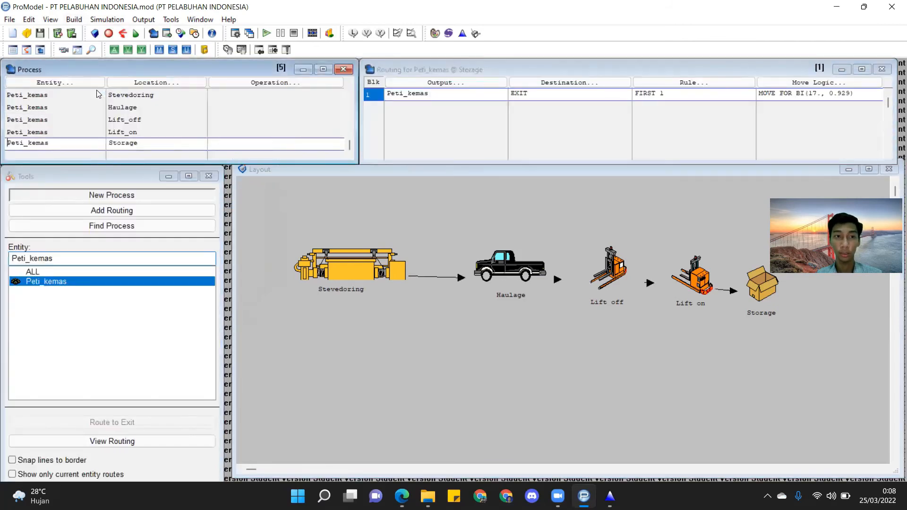
click(107, 19)
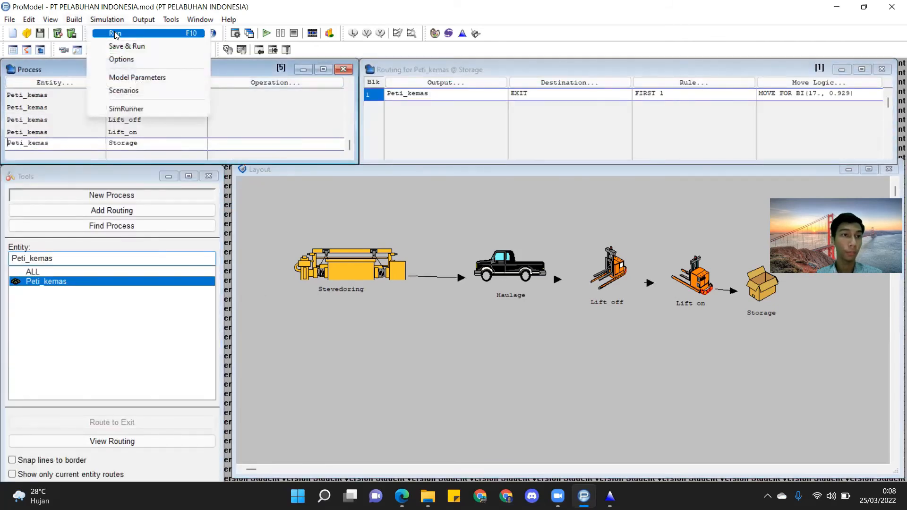
click(141, 34)
drag(276, 66, 642, 67)
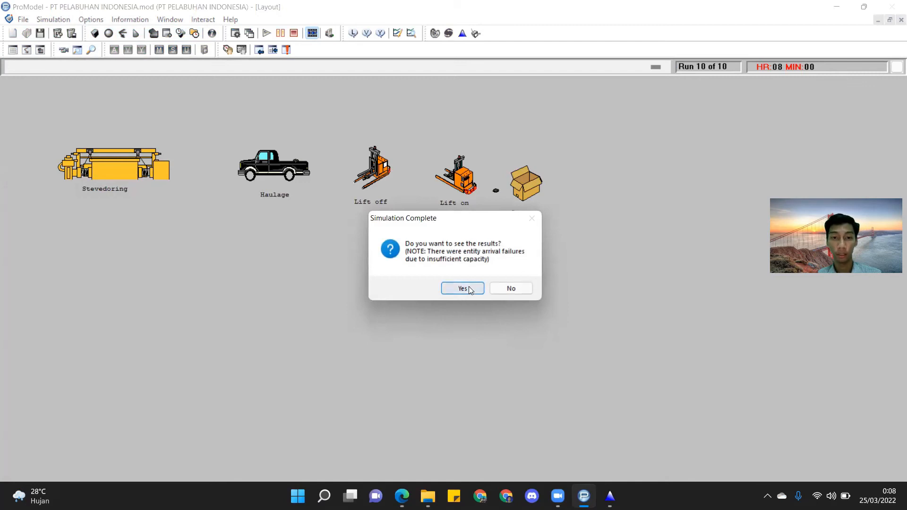
Open the simulation results for all replications of the Normal Run and view the entity activity report.
click(469, 286)
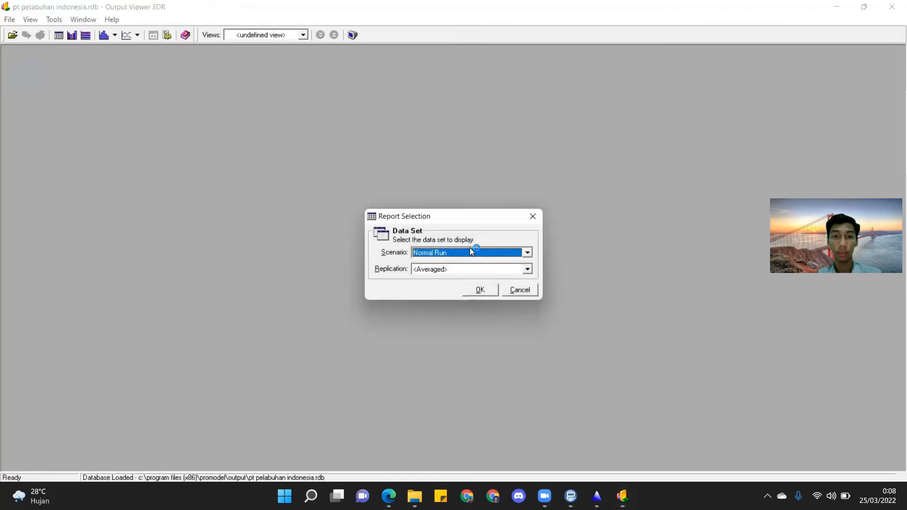
click(527, 269)
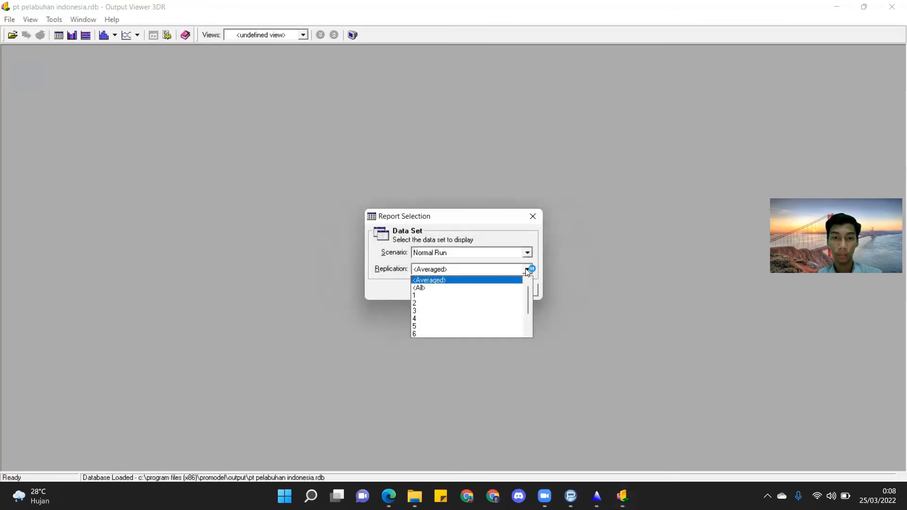
click(461, 288)
click(487, 290)
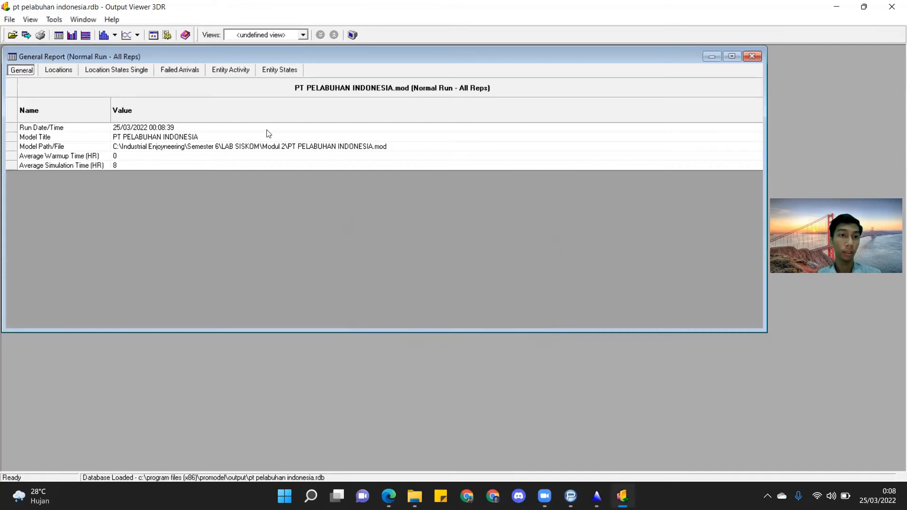
click(227, 72)
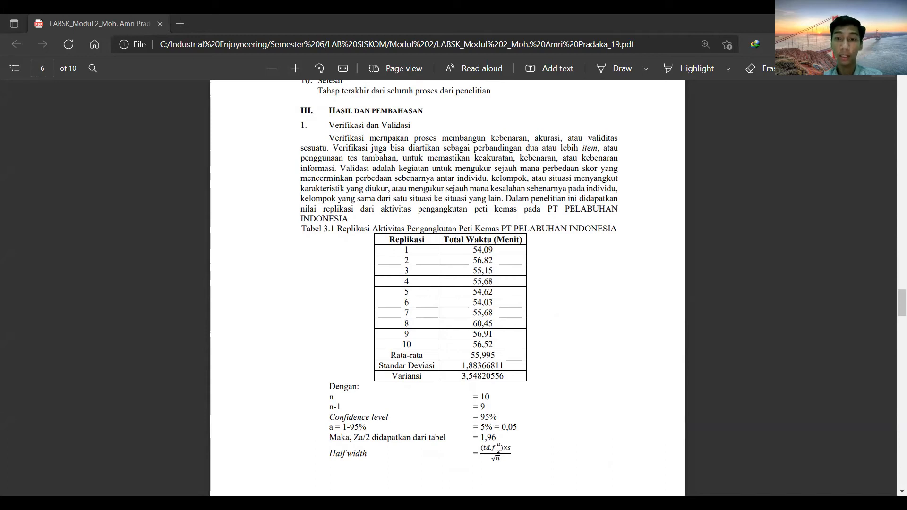
In the PDF lab report, examine the replication time table, the half width and minimum replication calculations, and the measured and simulated times.
scroll(398, 132, down, 1)
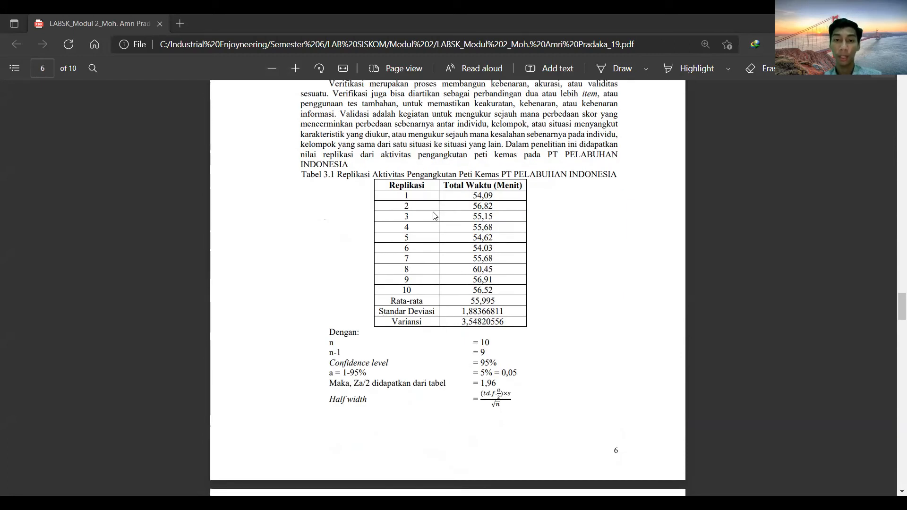
scroll(435, 216, down, 3)
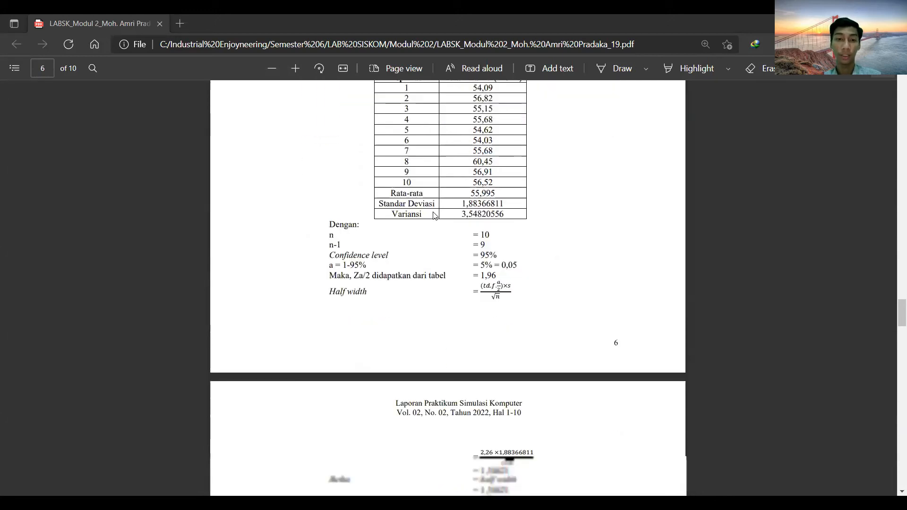
scroll(435, 216, down, 1)
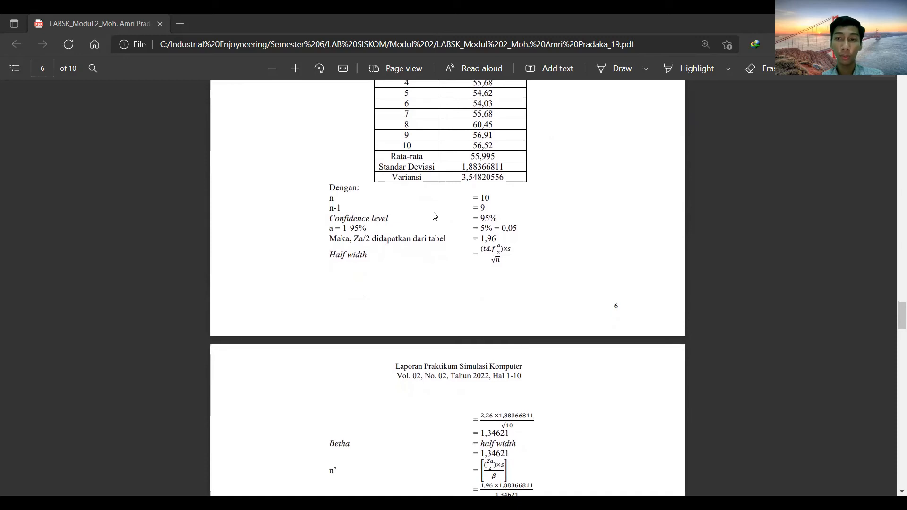
scroll(436, 216, down, 1)
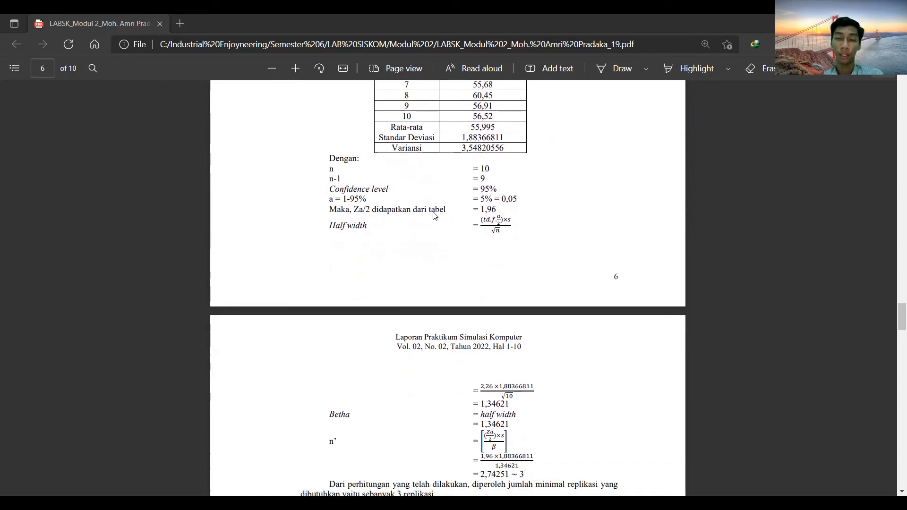
scroll(435, 216, down, 1)
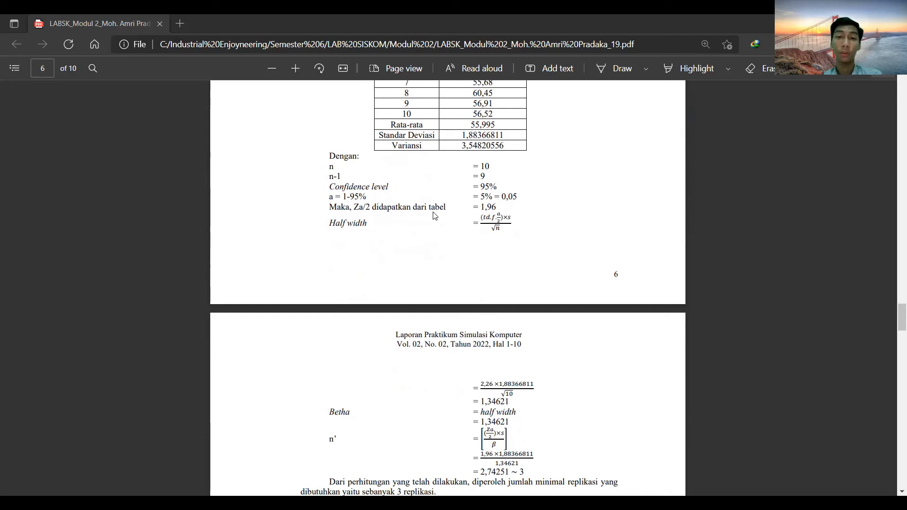
scroll(435, 216, down, 1)
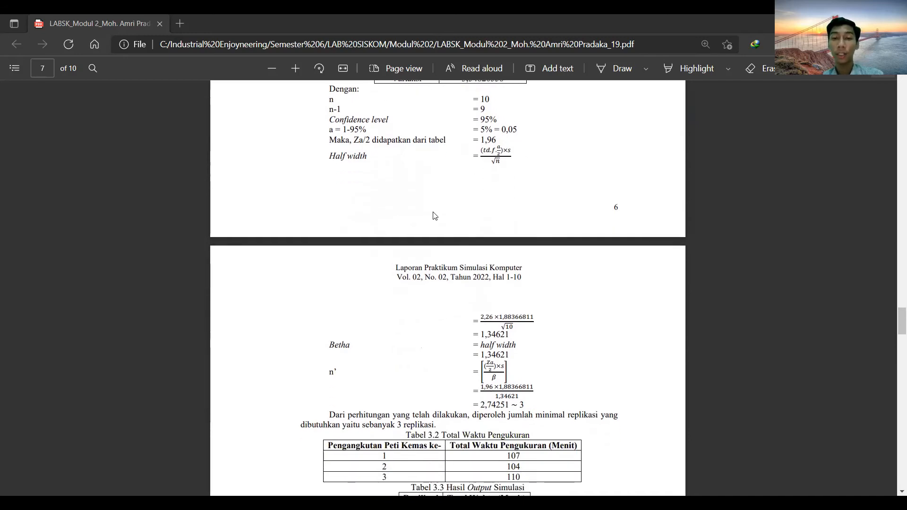
scroll(434, 216, down, 1)
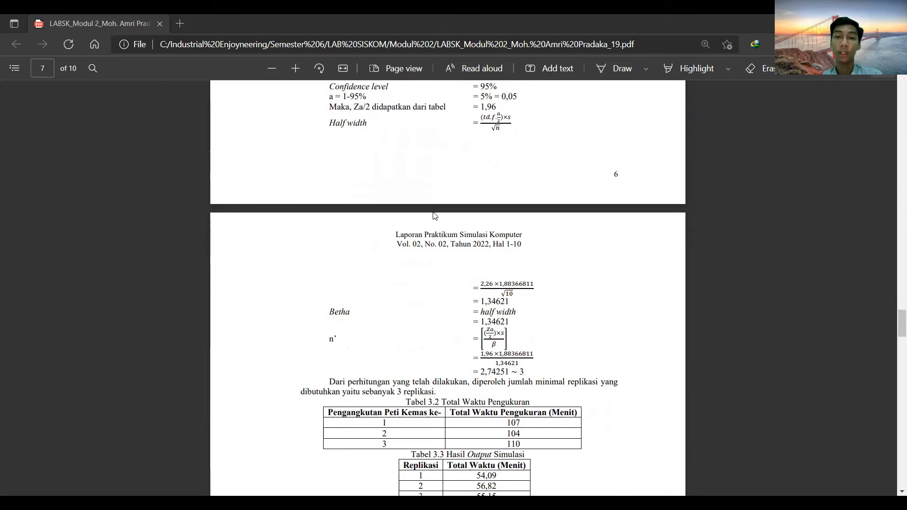
scroll(434, 216, down, 1)
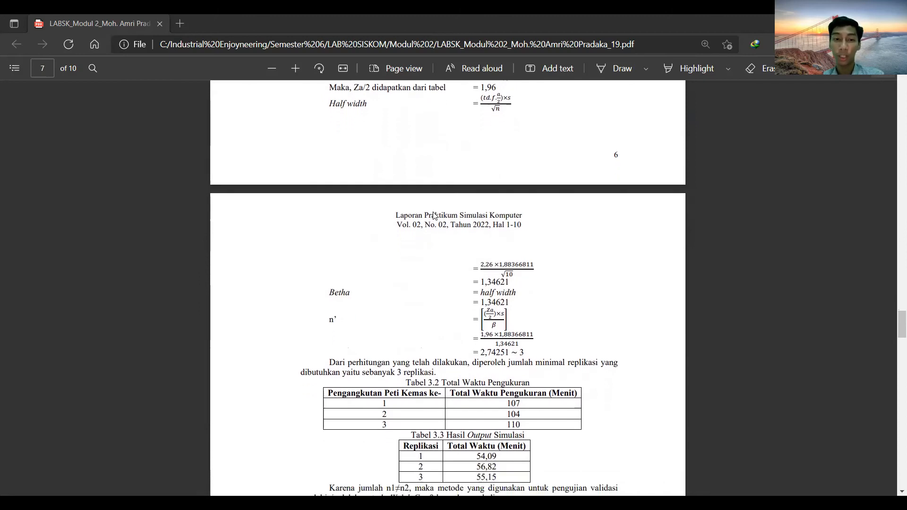
scroll(435, 216, down, 1)
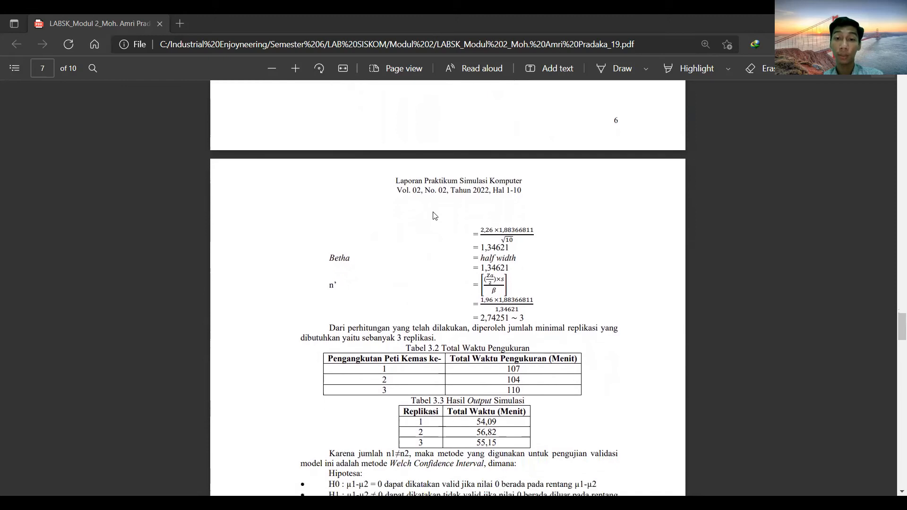
Examine the report's Welch Confidence Interval validation: the hypotheses, the real system versus Promodel comparison table, and the degrees of freedom and half width calculations.
scroll(435, 216, down, 2)
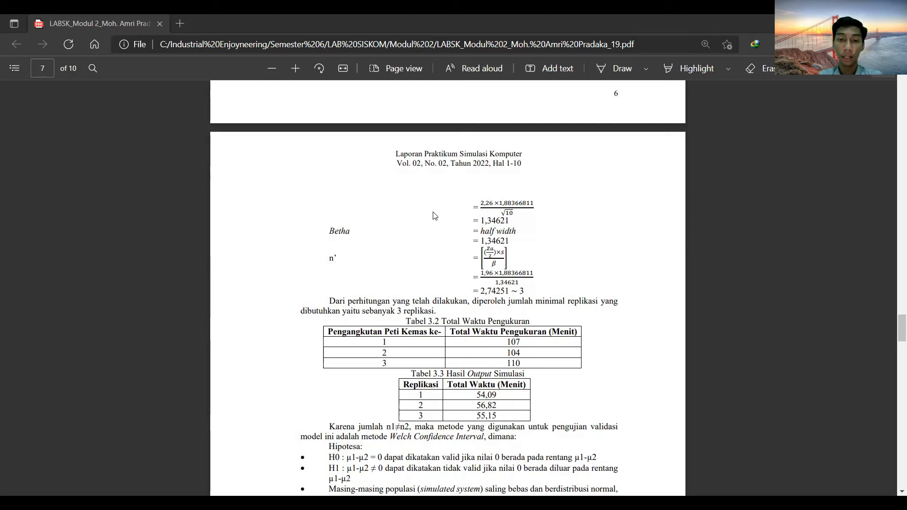
scroll(436, 216, down, 4)
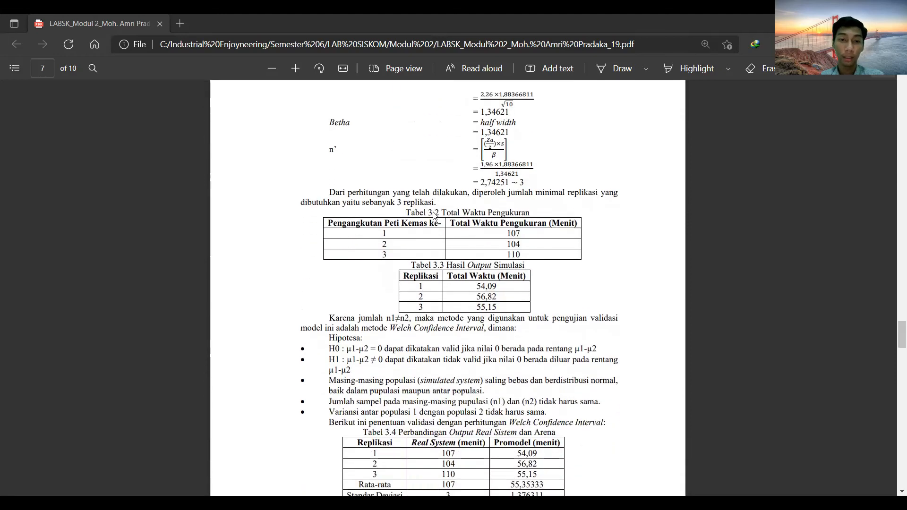
scroll(436, 216, down, 1)
scroll(436, 216, down, 2)
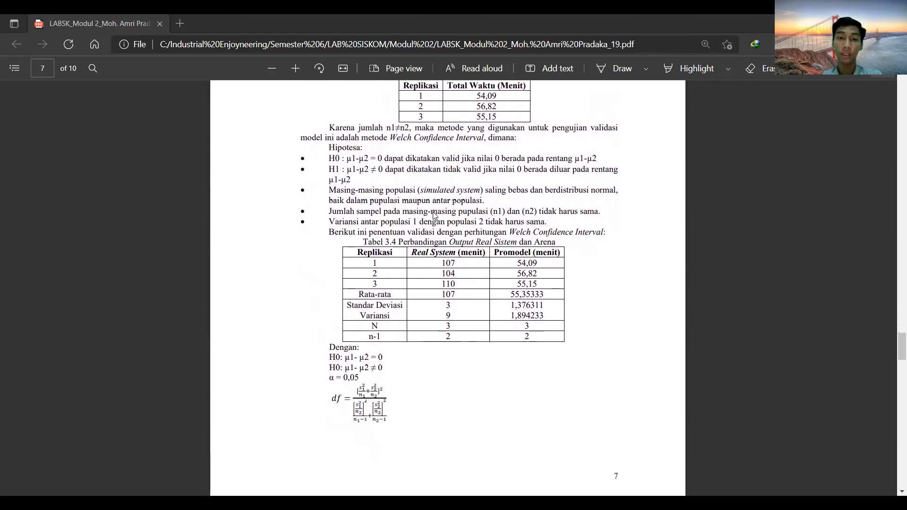
scroll(436, 216, down, 1)
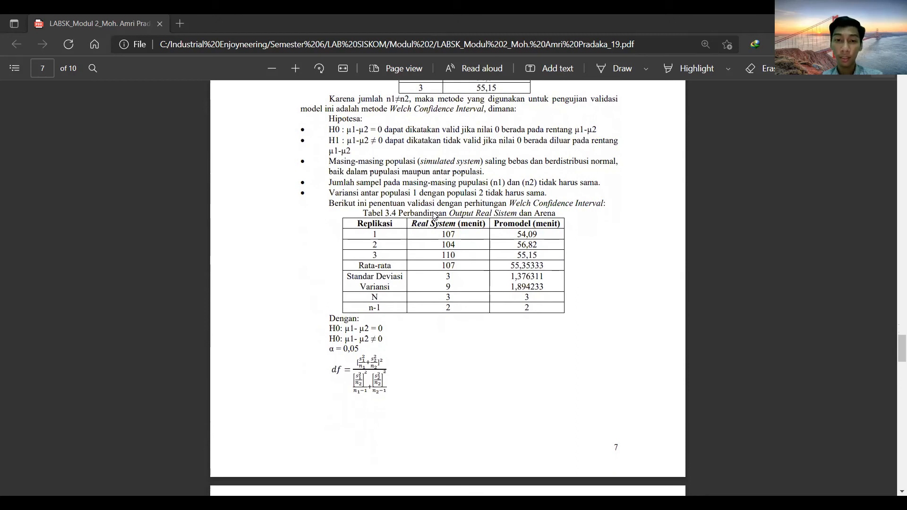
scroll(435, 216, down, 3)
scroll(434, 216, down, 2)
scroll(435, 216, down, 1)
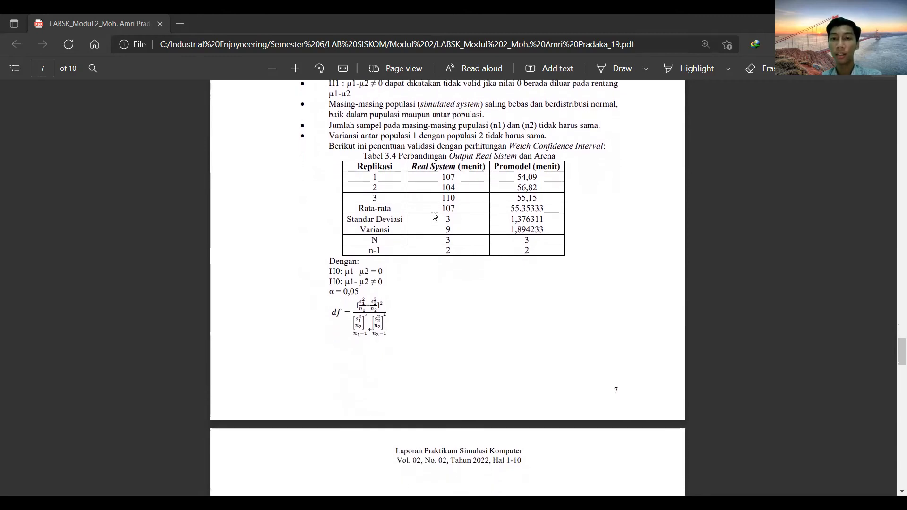
scroll(435, 216, up, 1)
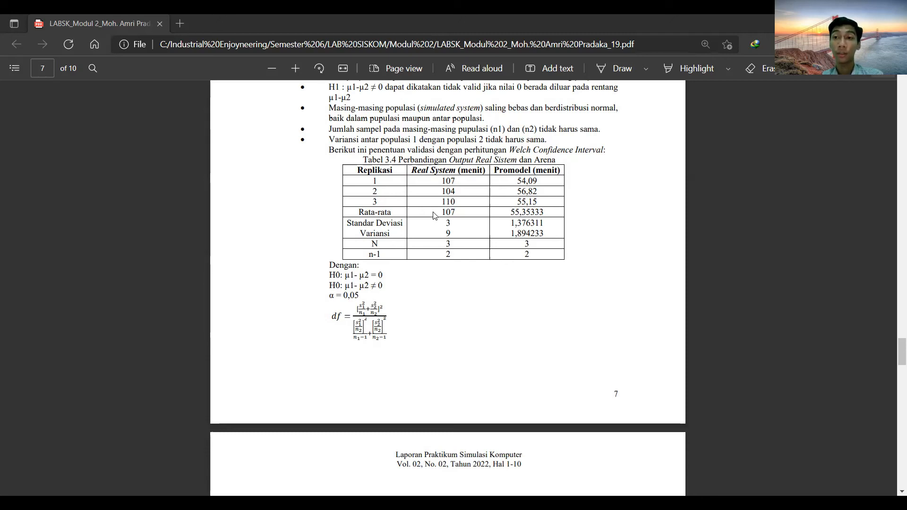
scroll(435, 215, down, 2)
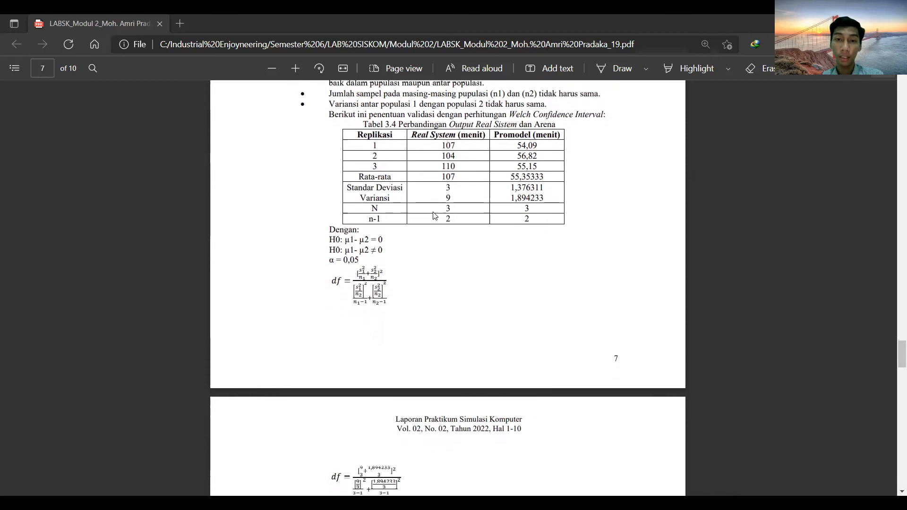
scroll(436, 216, down, 1)
scroll(435, 216, down, 2)
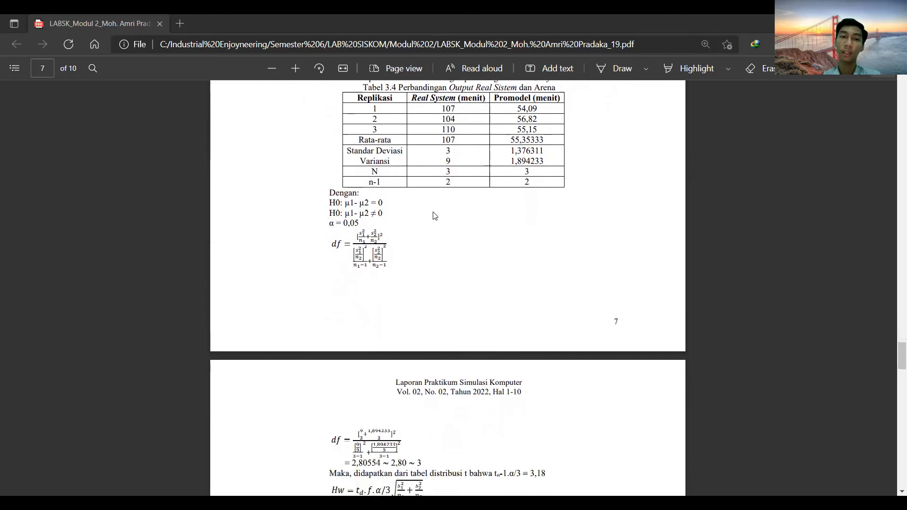
scroll(435, 216, down, 3)
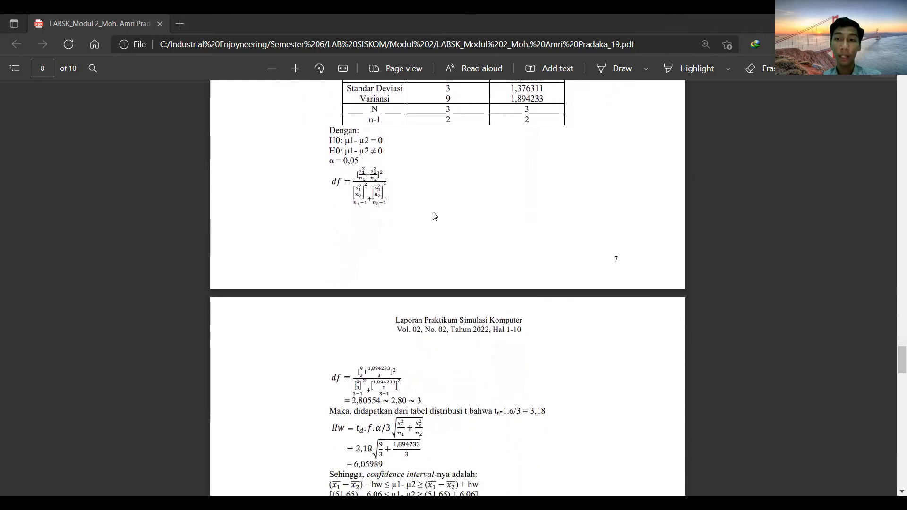